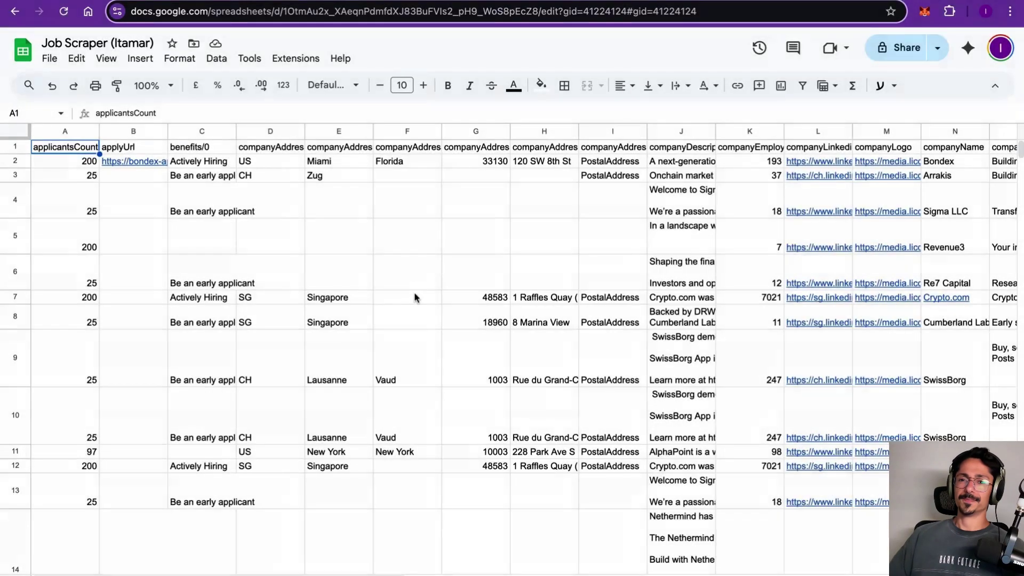
Step: Examine the scraped job listings in the spreadsheet, looking across the company, description, link, location, salary and seniority columns
{"action": "scroll", "coordinate": [416, 298], "scroll_direction": "down", "scroll_amount": 3}
{"action": "scroll", "coordinate": [416, 299], "scroll_direction": "up", "scroll_amount": 3}
{"action": "scroll", "coordinate": [417, 300], "scroll_direction": "right", "scroll_amount": 15}
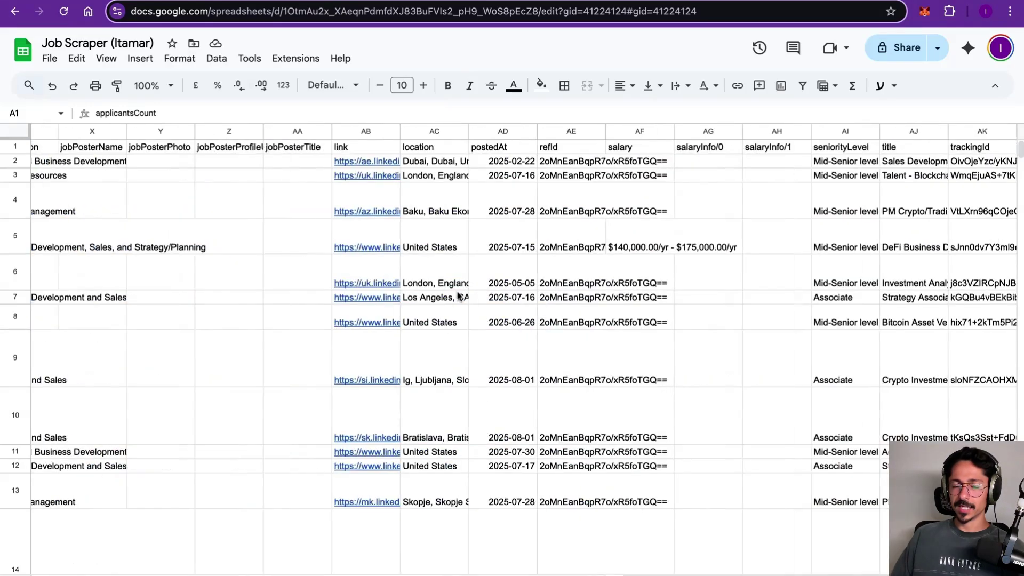
{"action": "scroll", "coordinate": [458, 297], "scroll_direction": "left", "scroll_amount": 15}
{"action": "scroll", "coordinate": [456, 297], "scroll_direction": "down", "scroll_amount": 3}
{"action": "scroll", "coordinate": [457, 298], "scroll_direction": "right", "scroll_amount": 2}
{"action": "scroll", "coordinate": [456, 297], "scroll_direction": "right", "scroll_amount": 12}
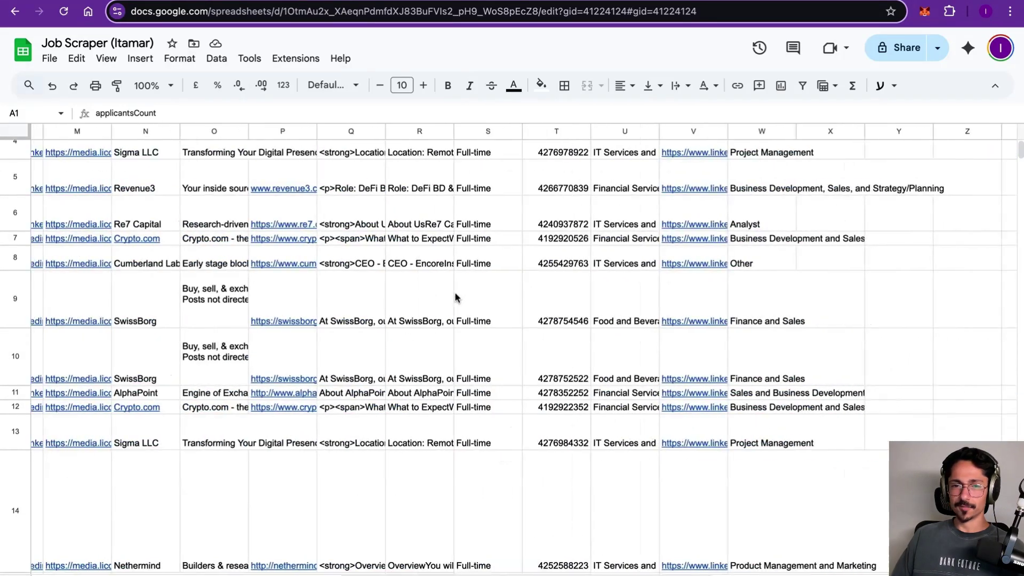
{"action": "scroll", "coordinate": [456, 297], "scroll_direction": "left", "scroll_amount": 7}
{"action": "scroll", "coordinate": [457, 297], "scroll_direction": "right", "scroll_amount": 5}
{"action": "scroll", "coordinate": [457, 297], "scroll_direction": "up", "scroll_amount": 2}
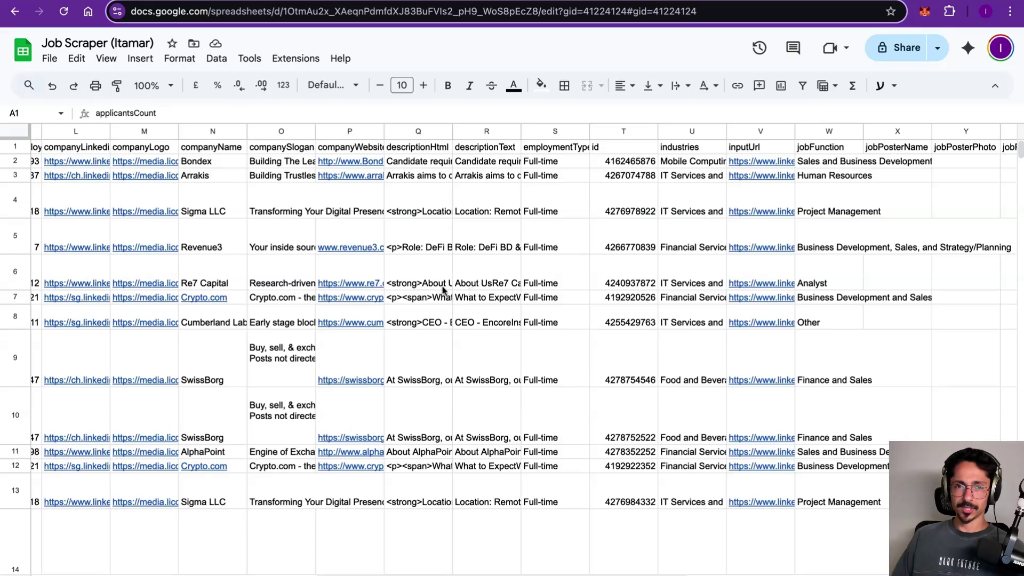
{"action": "scroll", "coordinate": [447, 291], "scroll_direction": "left", "scroll_amount": 10}
{"action": "scroll", "coordinate": [448, 291], "scroll_direction": "right", "scroll_amount": 1}
{"action": "scroll", "coordinate": [523, 283], "scroll_direction": "right", "scroll_amount": 5}
{"action": "scroll", "coordinate": [525, 283], "scroll_direction": "down", "scroll_amount": 6}
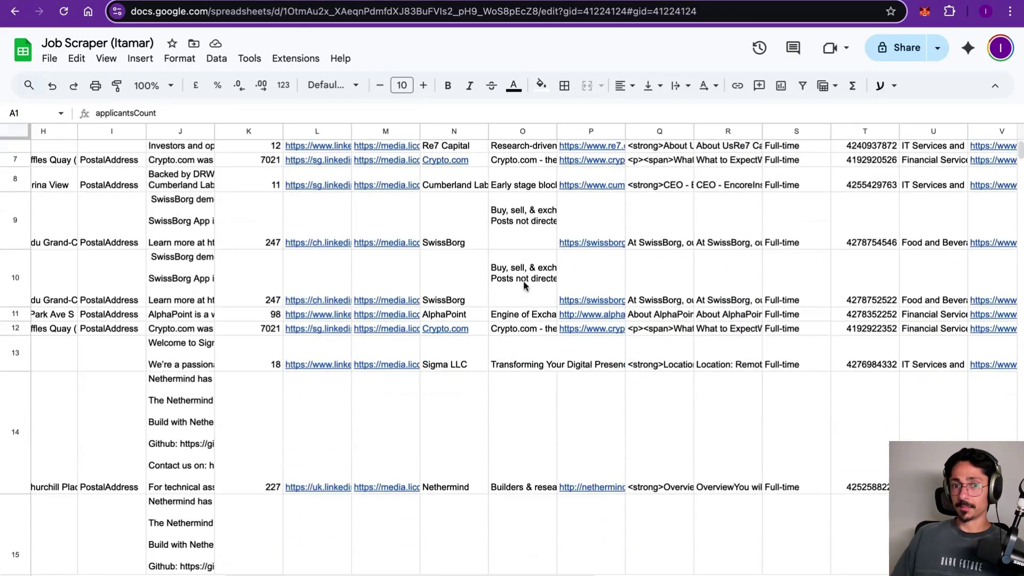
{"action": "scroll", "coordinate": [520, 289], "scroll_direction": "right", "scroll_amount": 5}
{"action": "scroll", "coordinate": [521, 288], "scroll_direction": "right", "scroll_amount": 1}
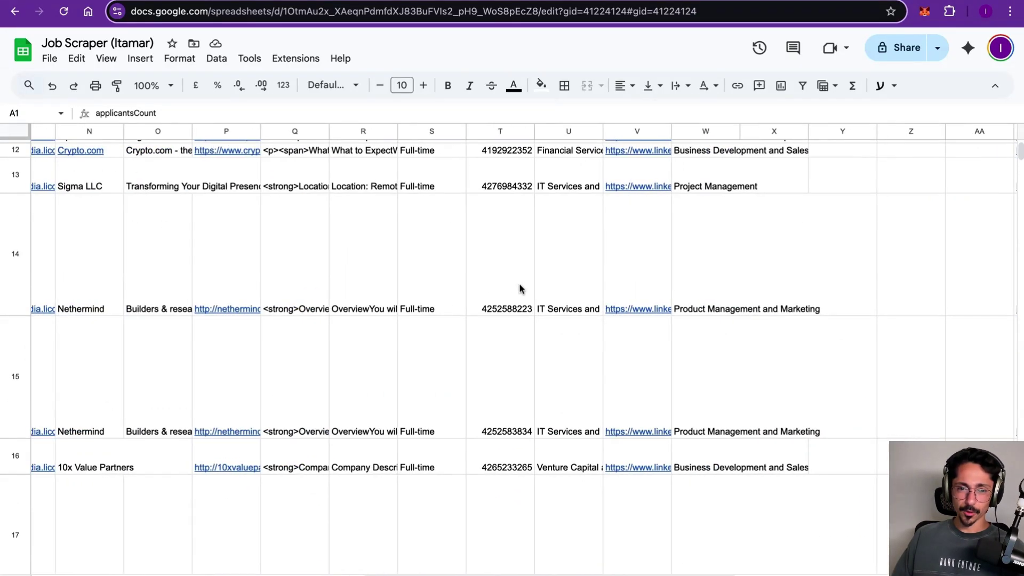
{"action": "scroll", "coordinate": [520, 283], "scroll_direction": "left", "scroll_amount": 13}
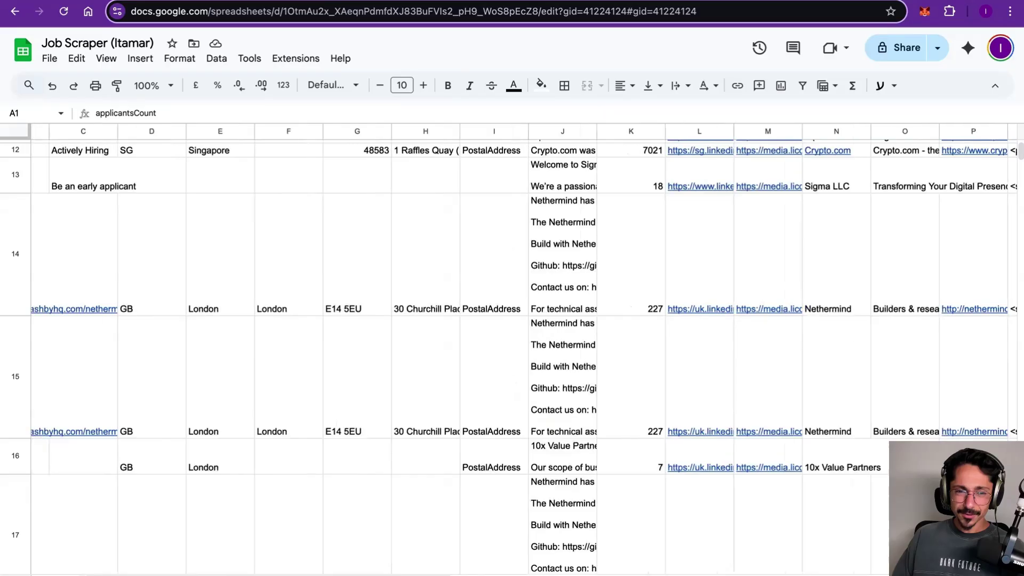
{"action": "scroll", "coordinate": [509, 288], "scroll_direction": "down", "scroll_amount": 10}
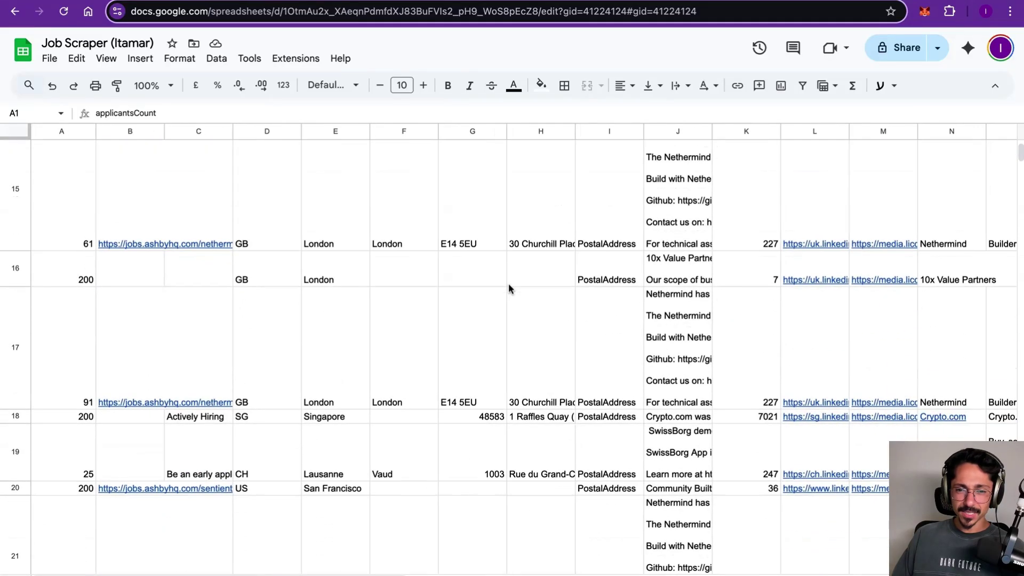
{"action": "scroll", "coordinate": [508, 285], "scroll_direction": "down", "scroll_amount": 5}
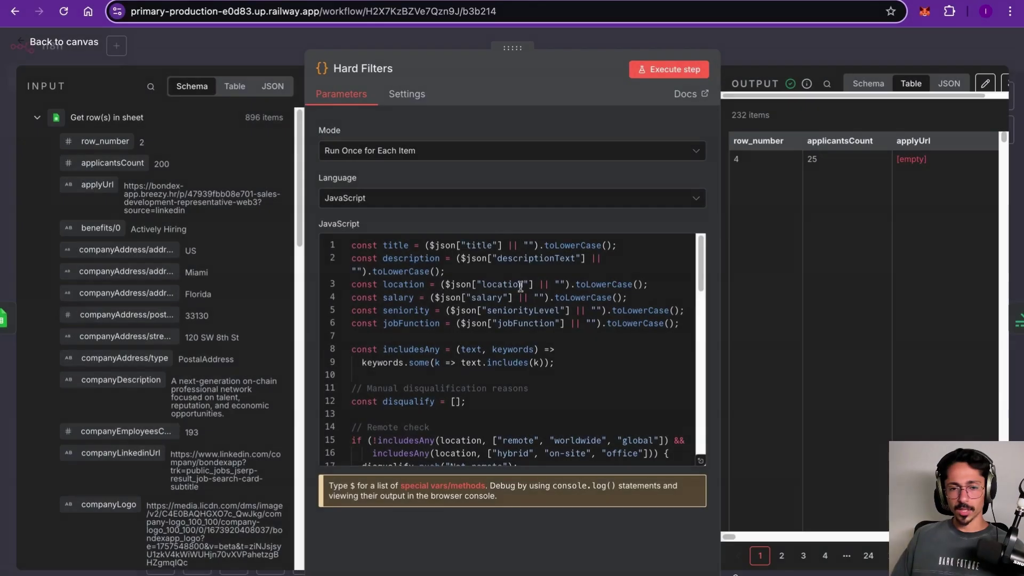
Step: Review the Hard Filters node's JavaScript checks for remote work, language, timezone, salary and seniority, and return to the workflow canvas
{"action": "scroll", "coordinate": [542, 290], "scroll_direction": "down", "scroll_amount": 1}
{"action": "scroll", "coordinate": [542, 291], "scroll_direction": "down", "scroll_amount": 5}
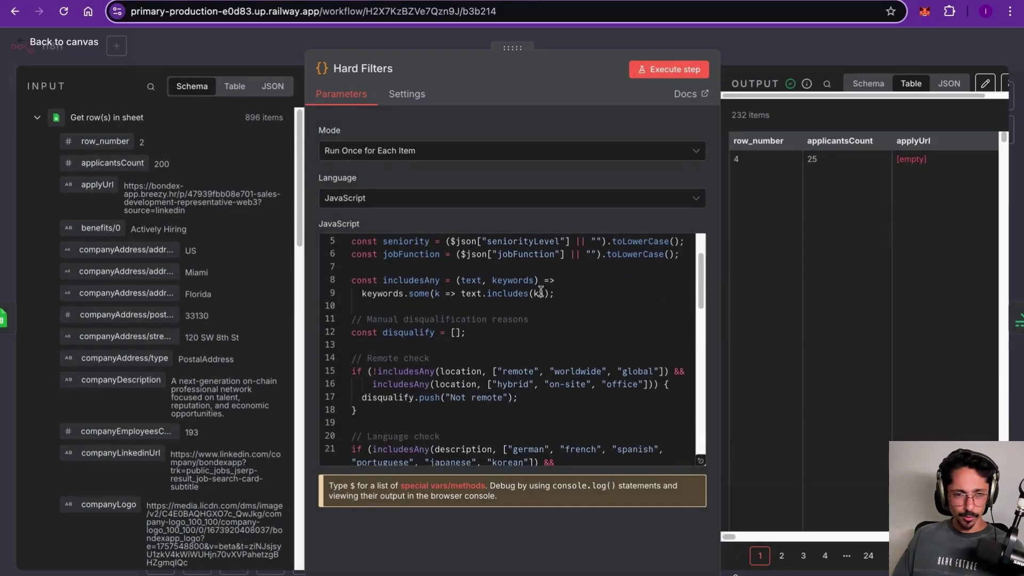
{"action": "scroll", "coordinate": [540, 292], "scroll_direction": "down", "scroll_amount": 3}
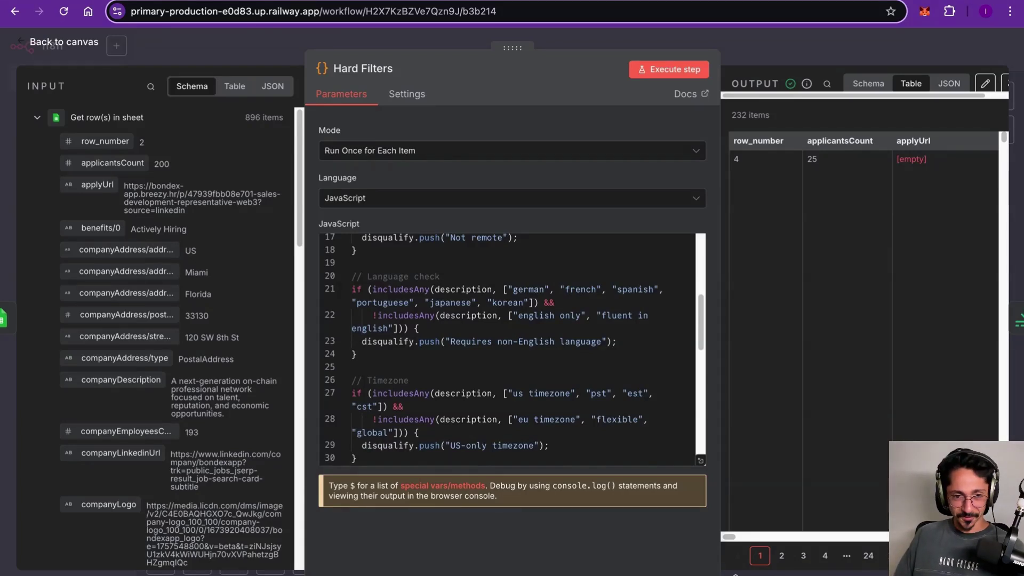
{"action": "scroll", "coordinate": [509, 348], "scroll_direction": "down", "scroll_amount": 2}
{"action": "scroll", "coordinate": [512, 350], "scroll_direction": "down", "scroll_amount": 2}
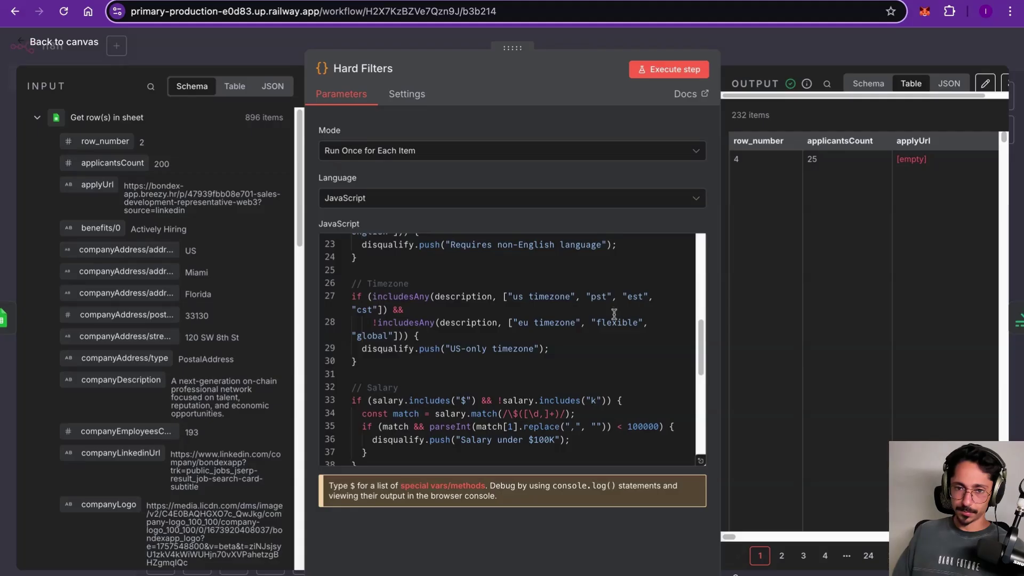
{"action": "scroll", "coordinate": [614, 315], "scroll_direction": "down", "scroll_amount": 1}
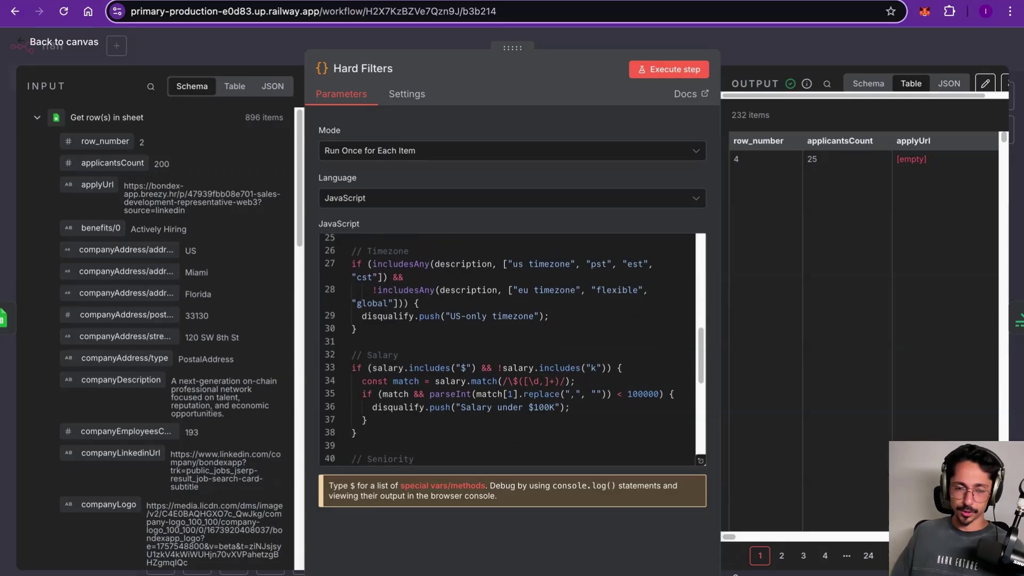
{"action": "scroll", "coordinate": [614, 315], "scroll_direction": "down", "scroll_amount": 3}
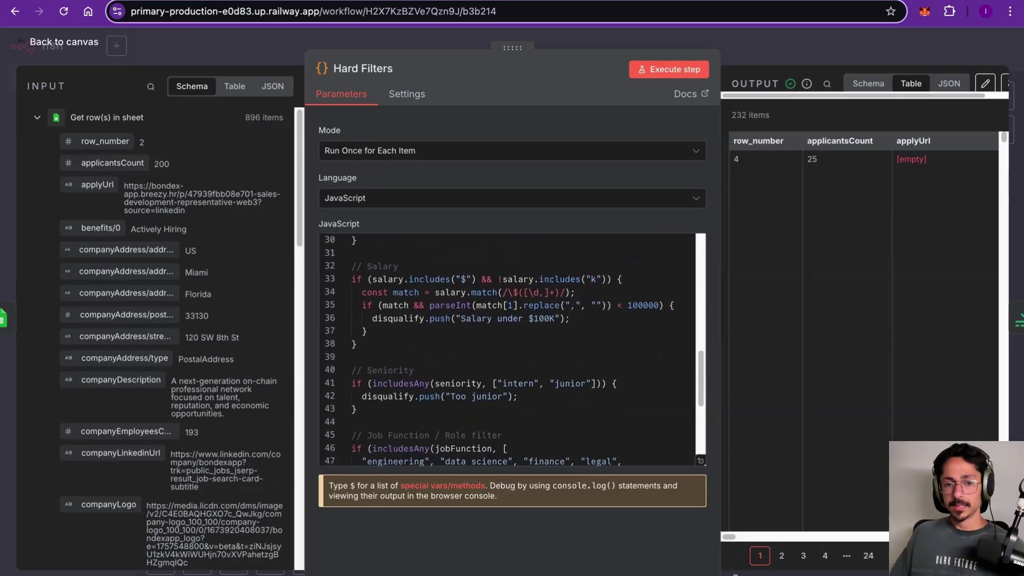
{"action": "left_click", "coordinate": [790, 56]}
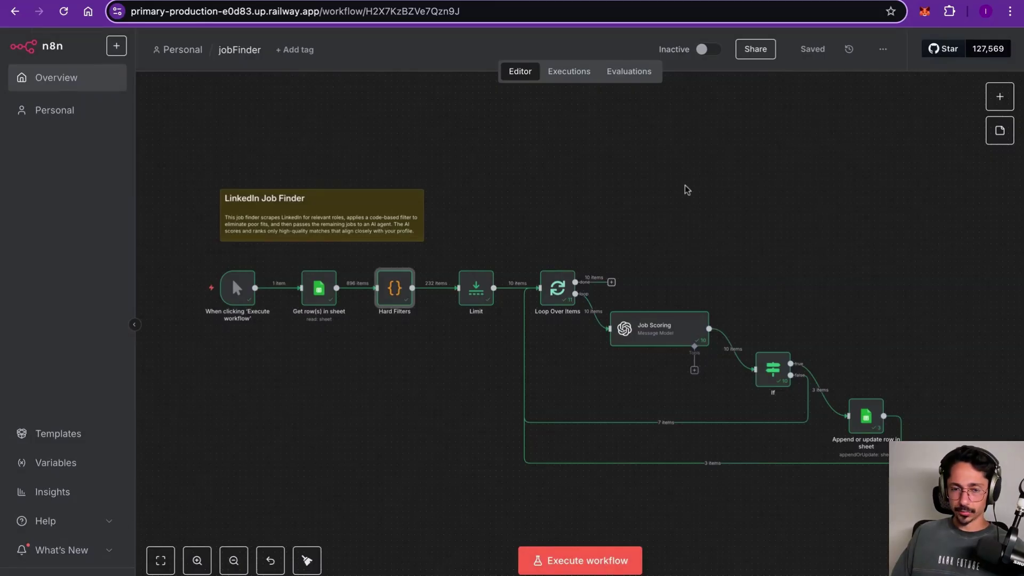
Step: Open the Job Scoring node and inspect its output fields from score and disqualified down to the notes, and return to the canvas
{"action": "mouse_move", "coordinate": [342, 292]}
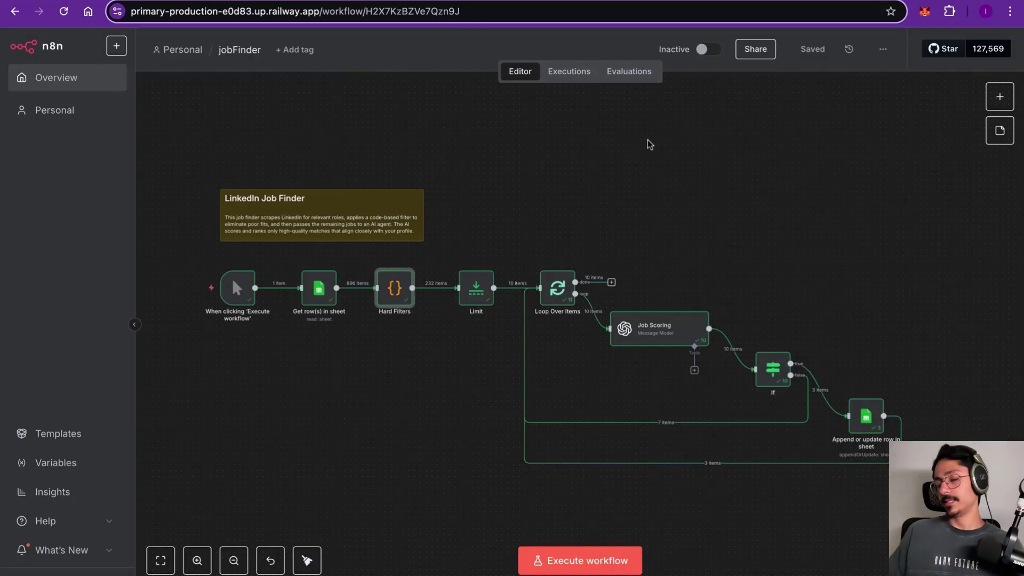
{"action": "scroll", "coordinate": [649, 144], "scroll_direction": "down", "scroll_amount": 1}
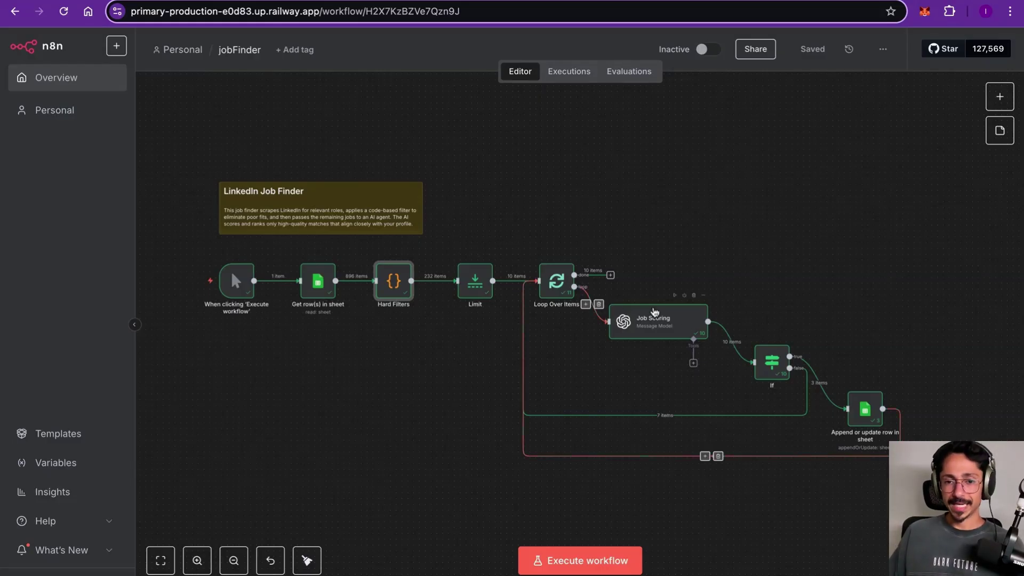
{"action": "left_click", "coordinate": [678, 342]}
{"action": "double_click", "coordinate": [678, 341]}
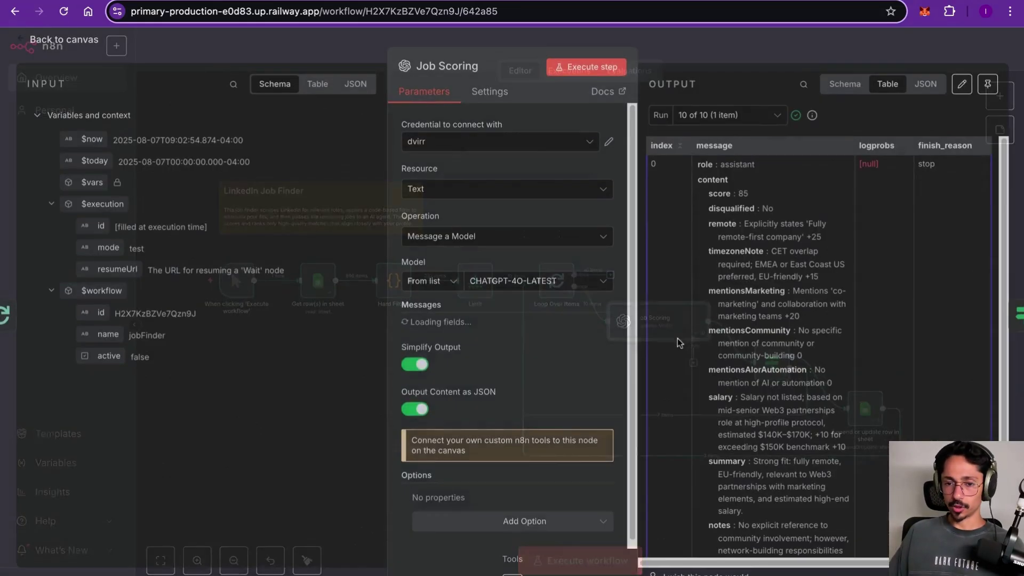
{"action": "double_click", "coordinate": [742, 196]}
{"action": "scroll", "coordinate": [774, 259], "scroll_direction": "down", "scroll_amount": 2}
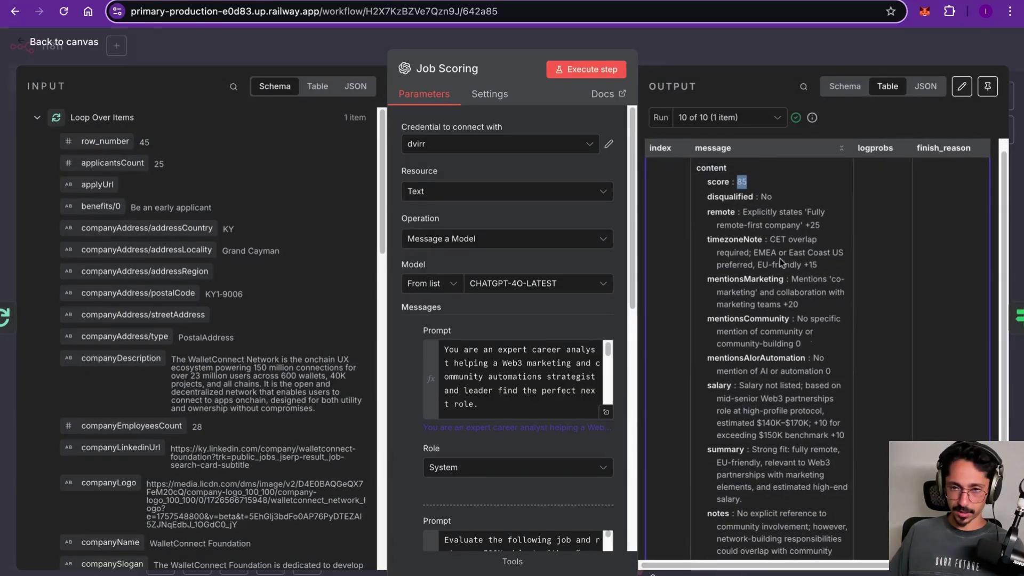
{"action": "scroll", "coordinate": [774, 235], "scroll_direction": "up", "scroll_amount": 2}
{"action": "double_click", "coordinate": [769, 211]}
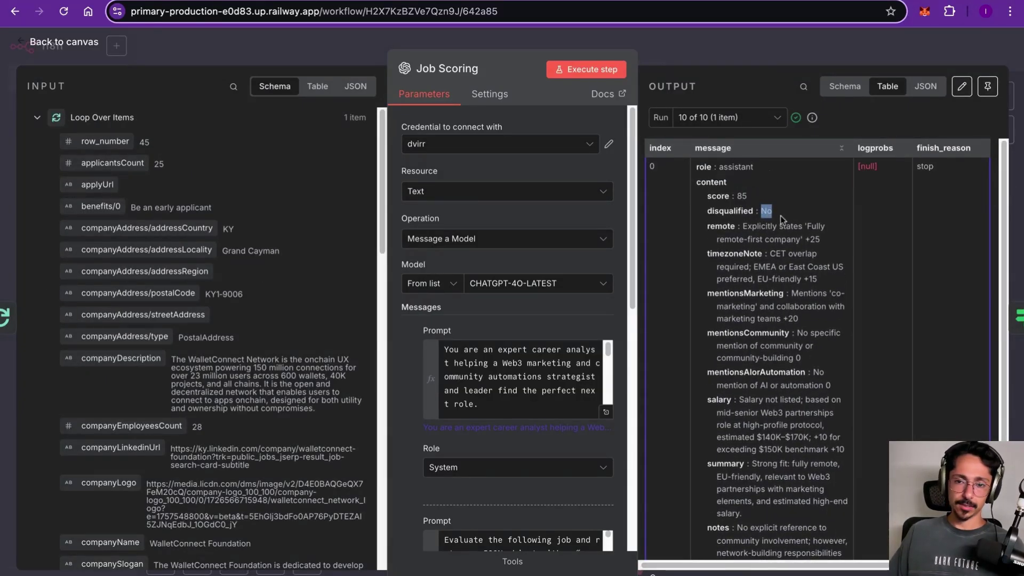
{"action": "scroll", "coordinate": [779, 256], "scroll_direction": "down", "scroll_amount": 2}
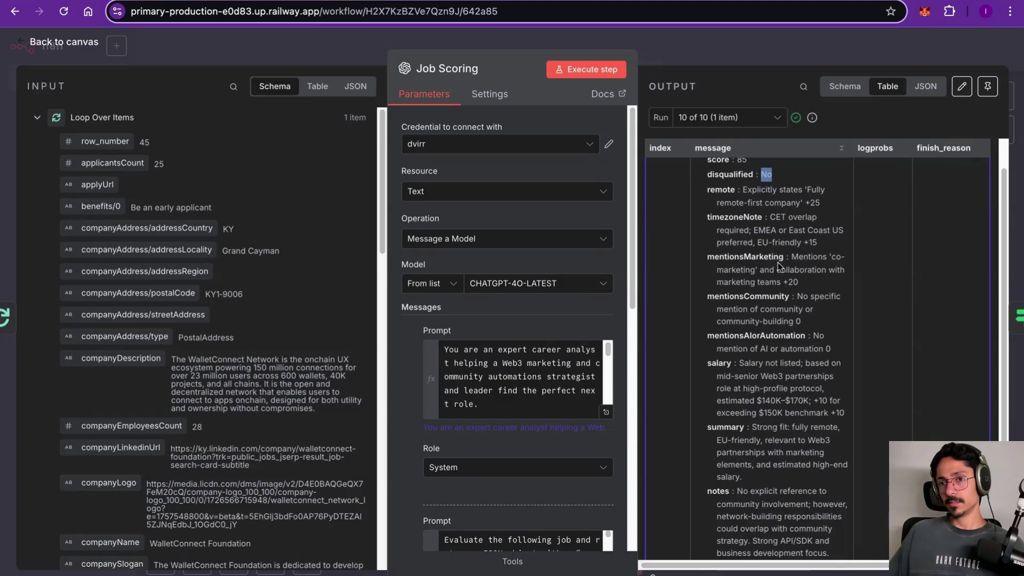
{"action": "left_click", "coordinate": [693, 46]}
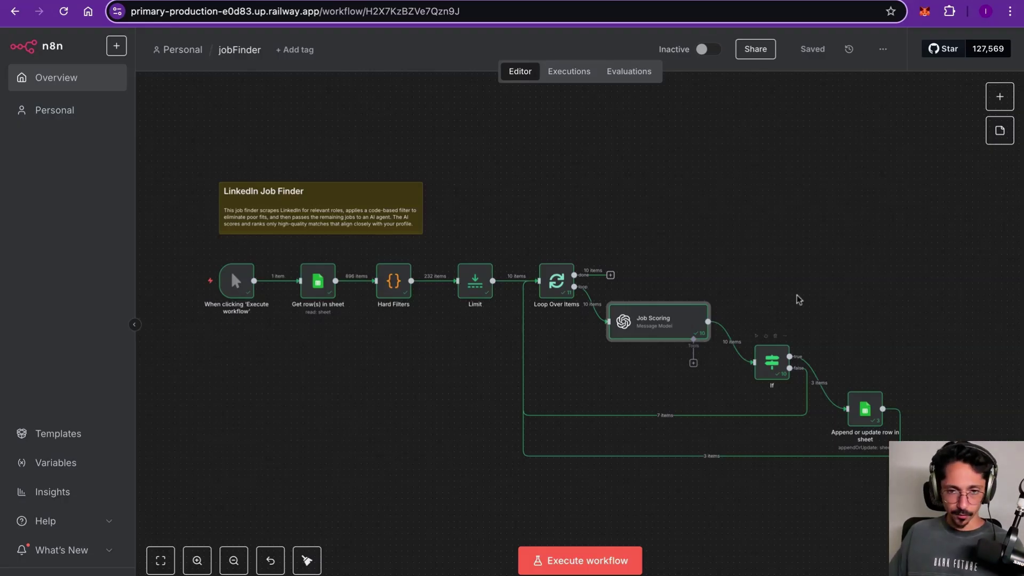
{"action": "scroll", "coordinate": [839, 322], "scroll_direction": "down", "scroll_amount": 1}
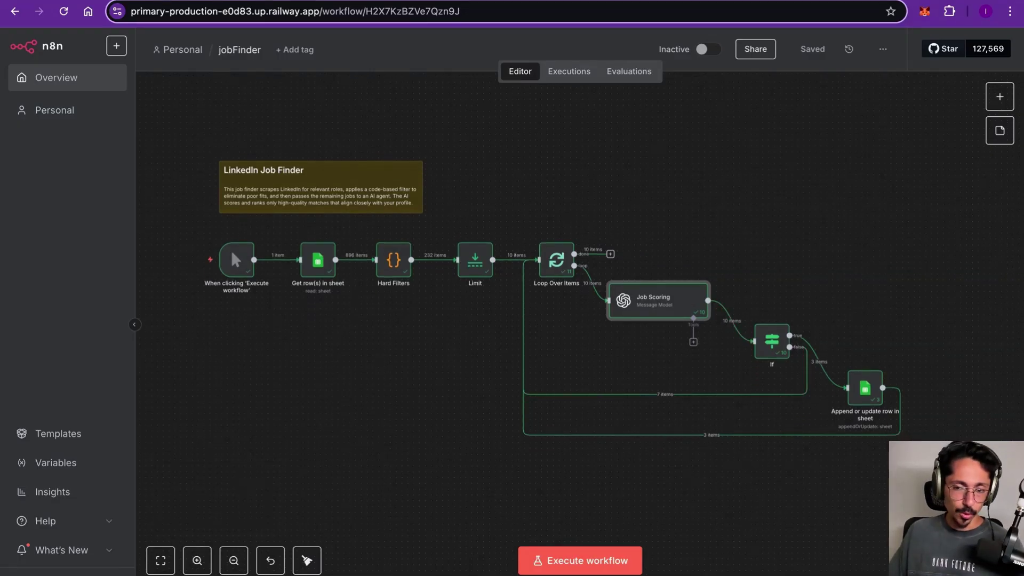
{"action": "scroll", "coordinate": [846, 311], "scroll_direction": "down", "scroll_amount": 1}
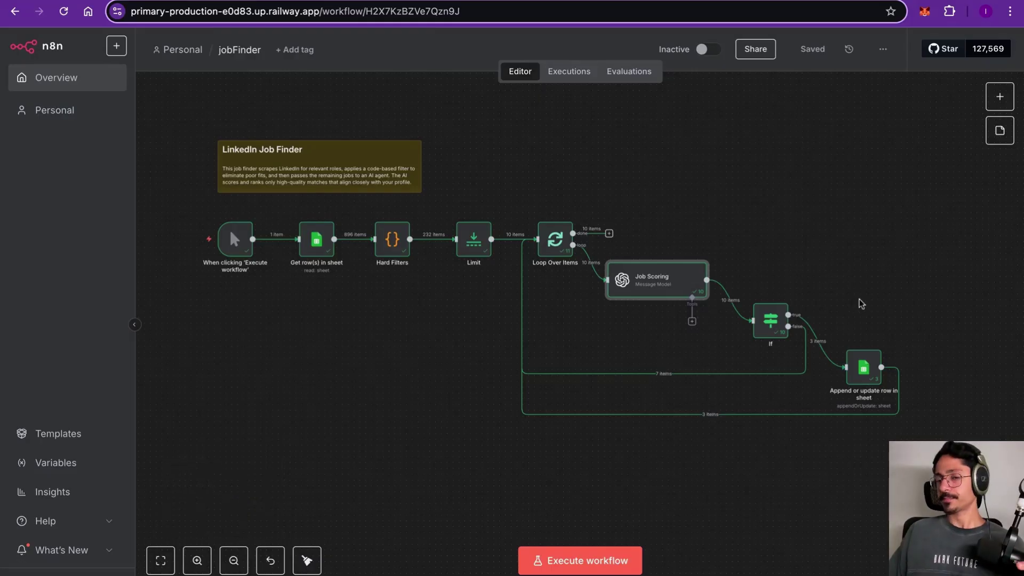
{"action": "mouse_move", "coordinate": [772, 421]}
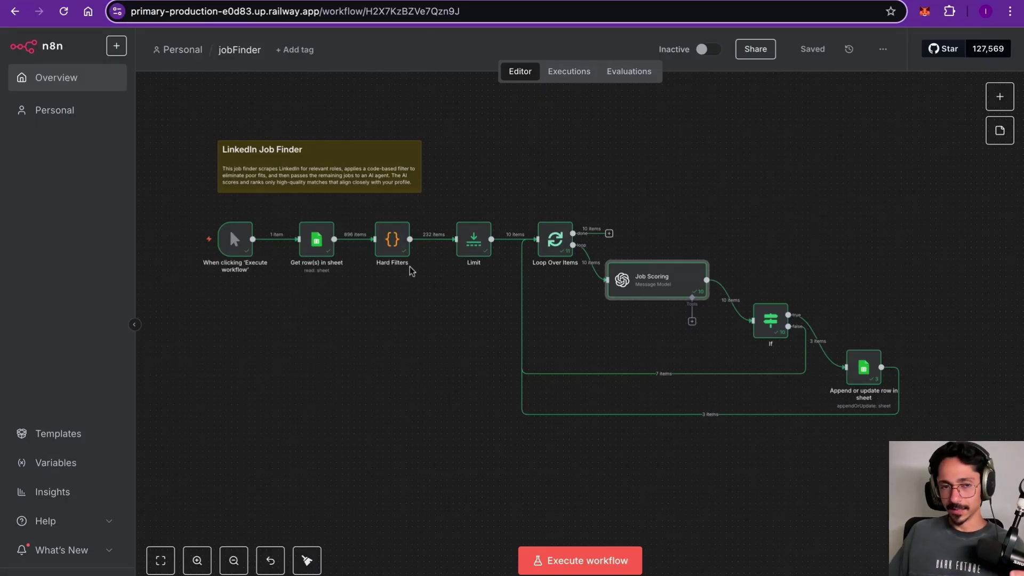
Step: Copy the LinkedIn jobs search URL from the Linkedin Jobs Scraper input in Apify and open it in a new browser tab
{"action": "left_click", "coordinate": [401, 1]}
{"action": "scroll", "coordinate": [401, 211], "scroll_direction": "down", "scroll_amount": 1}
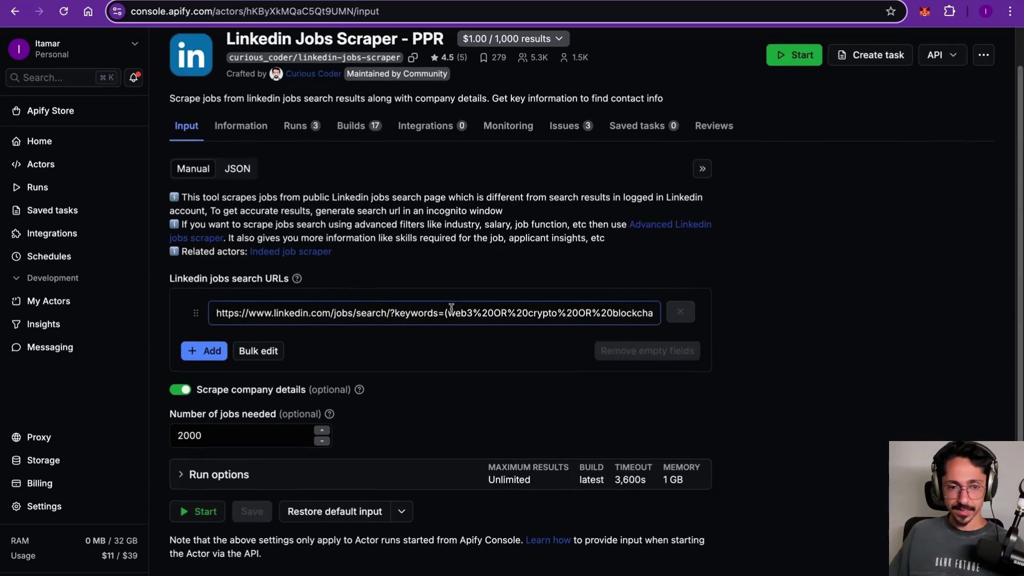
{"action": "triple_click", "coordinate": [451, 313]}
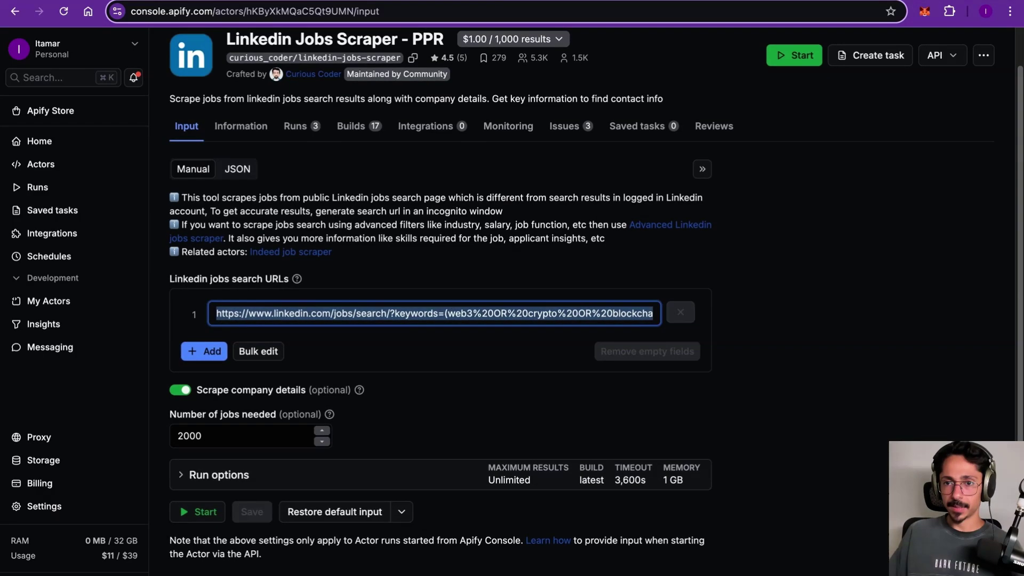
{"action": "key", "text": "ctrl+c"}
{"action": "key", "text": "ctrl+t"}
{"action": "key", "text": "ctrl+v"}
{"action": "key", "text": "Return"}
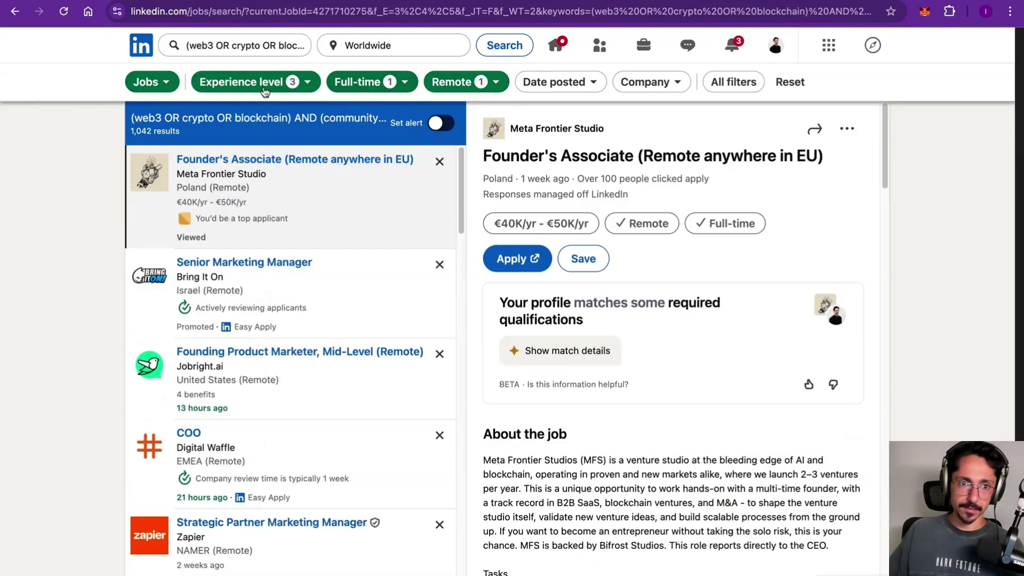
Step: Check the options set in the Experience level, Full-time and Remote filters of the LinkedIn job search
{"action": "left_click", "coordinate": [302, 85]}
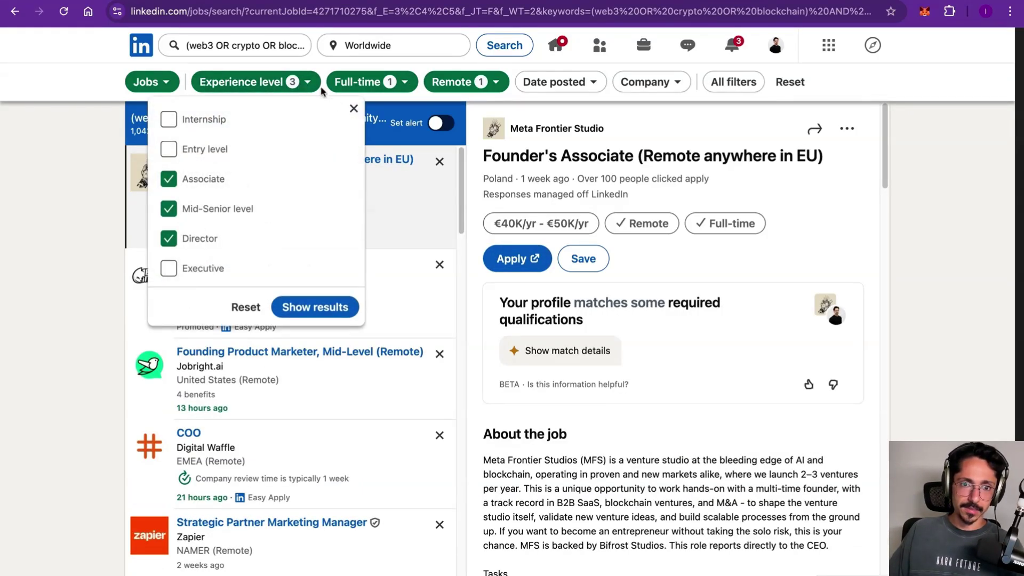
{"action": "left_click", "coordinate": [404, 82]}
{"action": "left_click", "coordinate": [404, 83]}
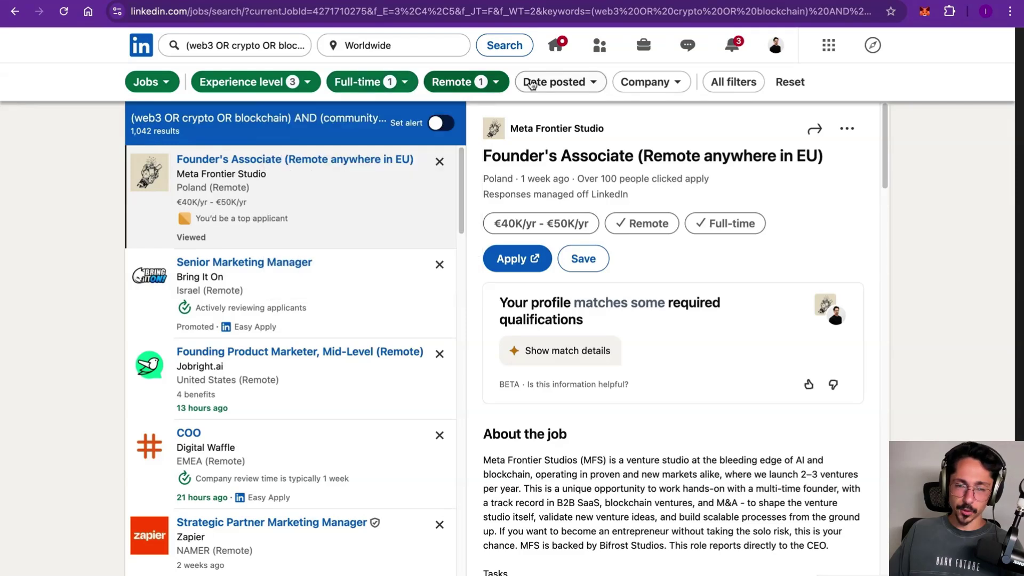
{"action": "left_click", "coordinate": [490, 86]}
{"action": "left_click", "coordinate": [490, 85]}
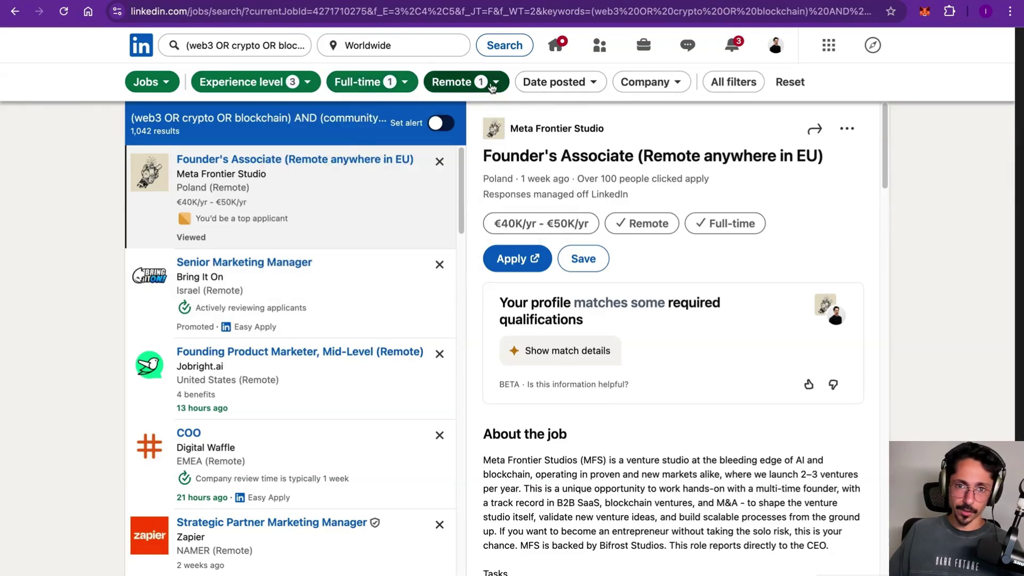
Step: Read the LinkedIn search's full keyword query through to its end and dismiss the recent-search suggestions
{"action": "left_click", "coordinate": [224, 47]}
{"action": "scroll", "coordinate": [224, 46], "scroll_direction": "right", "scroll_amount": 2}
{"action": "left_click", "coordinate": [224, 46]}
{"action": "scroll", "coordinate": [224, 46], "scroll_direction": "left", "scroll_amount": 1}
{"action": "scroll", "coordinate": [225, 46], "scroll_direction": "right", "scroll_amount": 2}
{"action": "scroll", "coordinate": [225, 47], "scroll_direction": "right", "scroll_amount": 5}
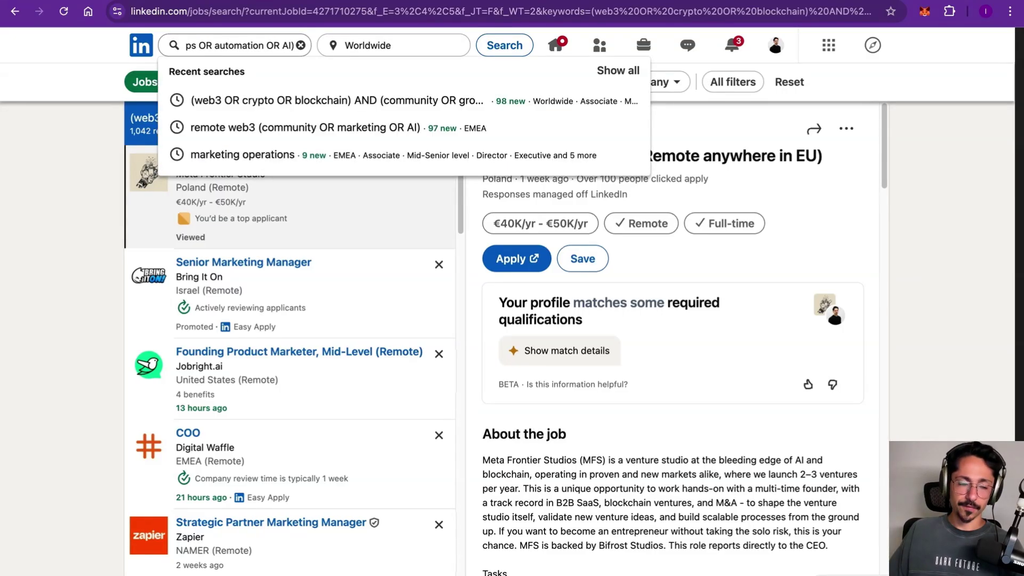
{"action": "left_click", "coordinate": [69, 140]}
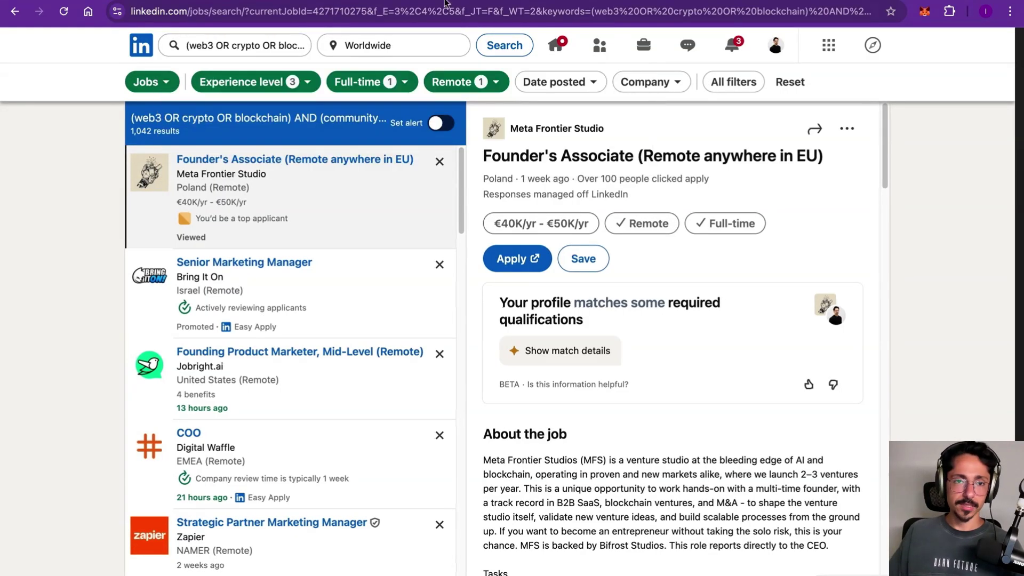
Step: Switch to the Job Scraper spreadsheet in Google Sheets and show the sheet with the scored jobs
{"action": "key", "text": "ctrl+Tab"}
{"action": "key", "text": "ctrl+Tab"}
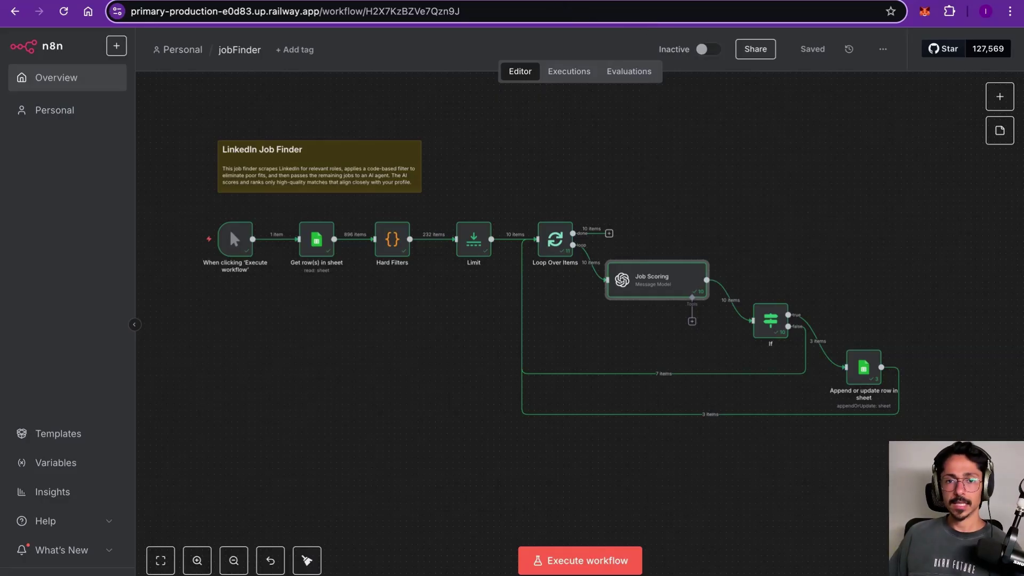
{"action": "key", "text": "ctrl+Tab"}
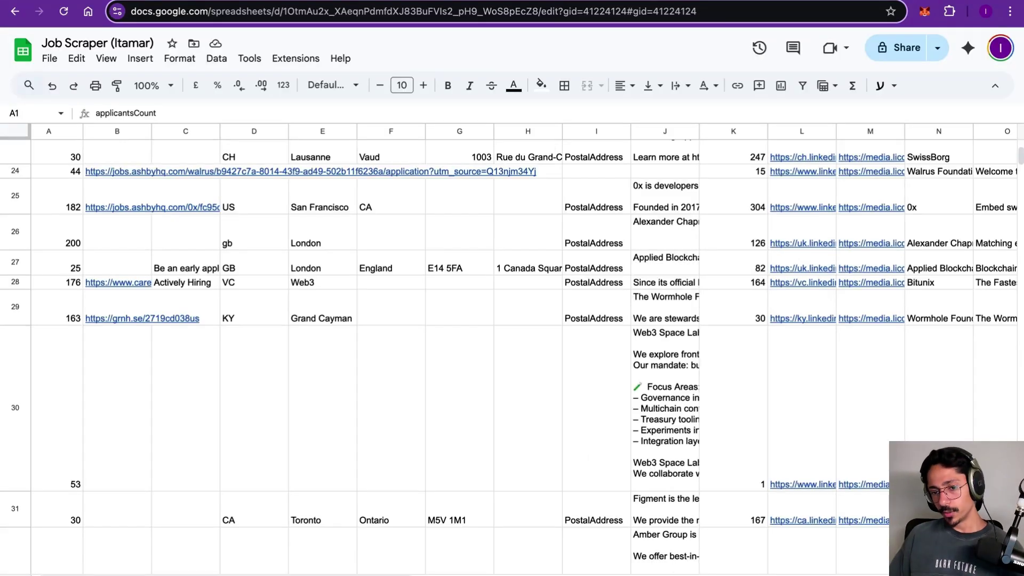
{"action": "left_click", "coordinate": [267, 575]}
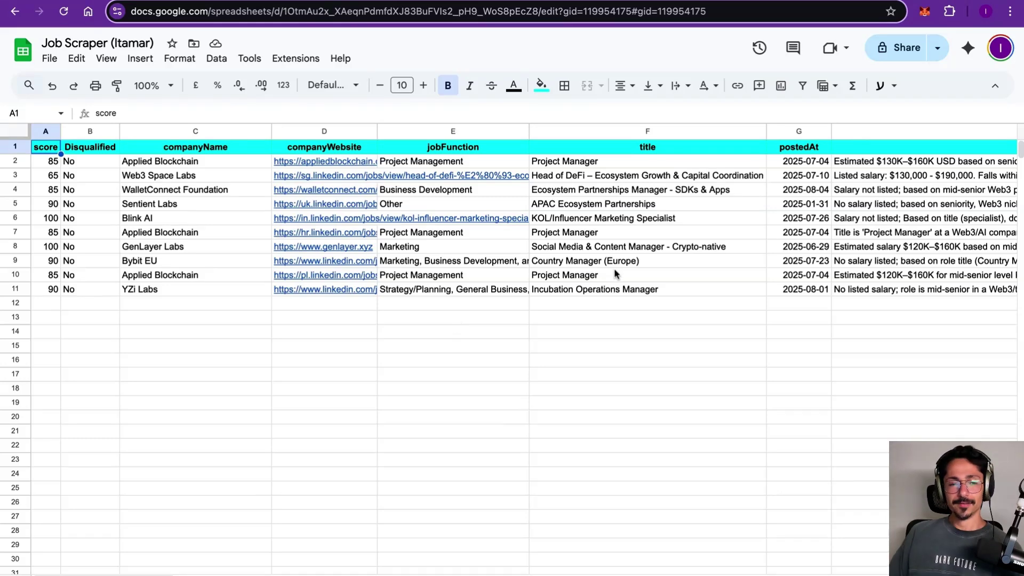
Step: Visit Applied Blockchain's company website from its row in the sheet, show the site's privacy details and return to the sheet
{"action": "scroll", "coordinate": [520, 254], "scroll_direction": "right", "scroll_amount": 3}
{"action": "scroll", "coordinate": [519, 252], "scroll_direction": "right", "scroll_amount": 5}
{"action": "scroll", "coordinate": [517, 254], "scroll_direction": "left", "scroll_amount": 10}
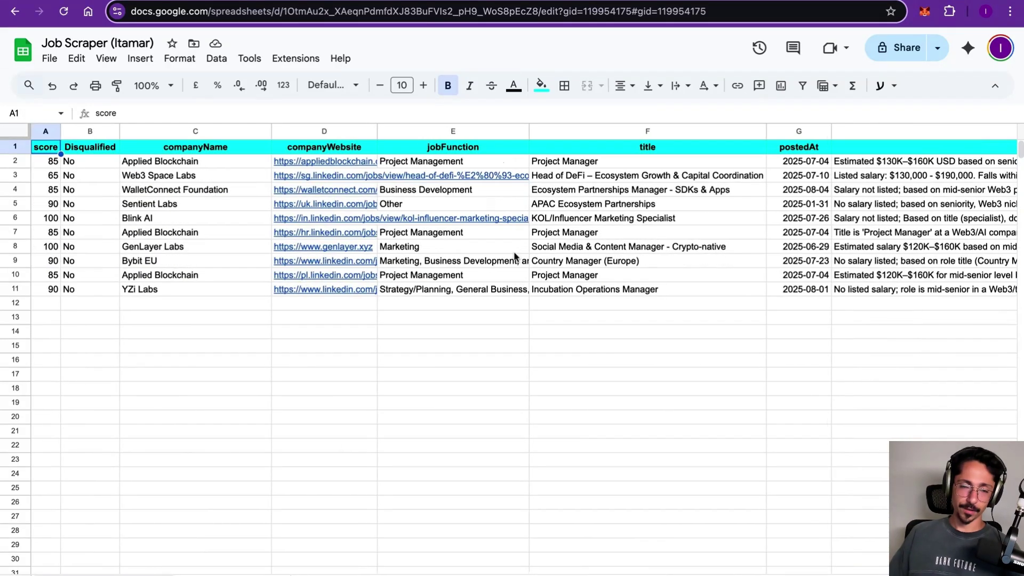
{"action": "left_click", "coordinate": [193, 165]}
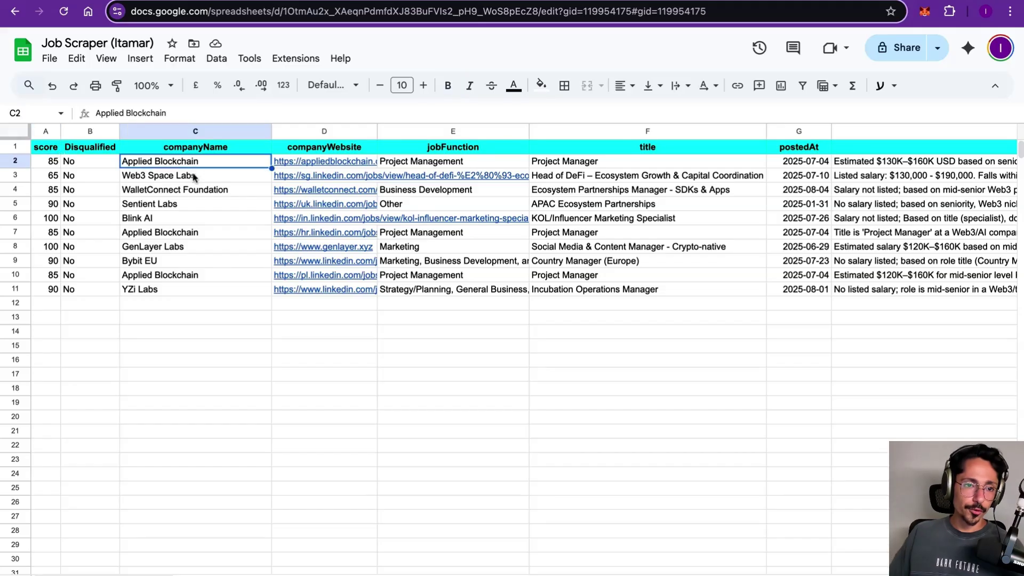
{"action": "left_click", "coordinate": [301, 162]}
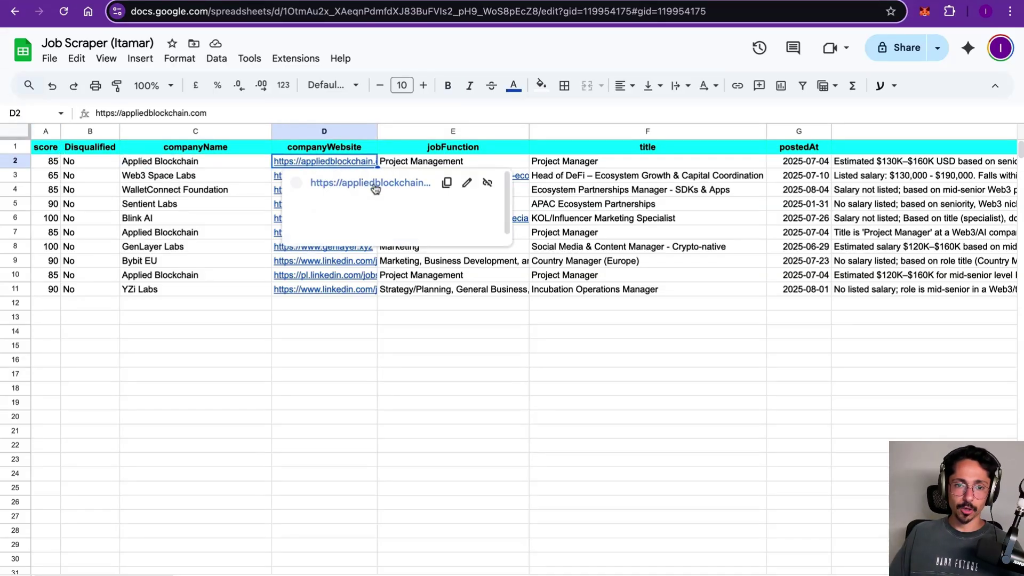
{"action": "left_click", "coordinate": [368, 183]}
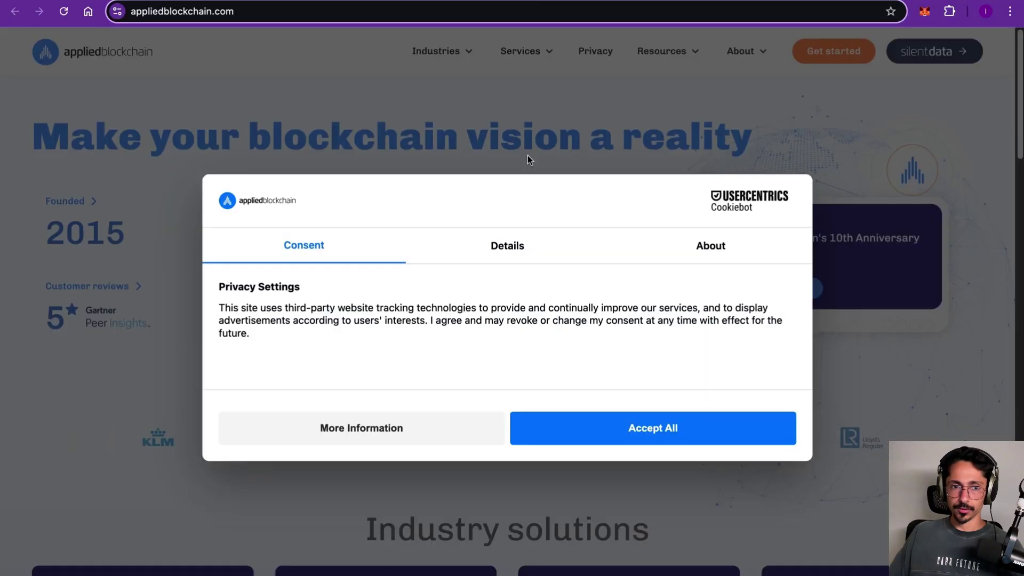
{"action": "left_click", "coordinate": [423, 420]}
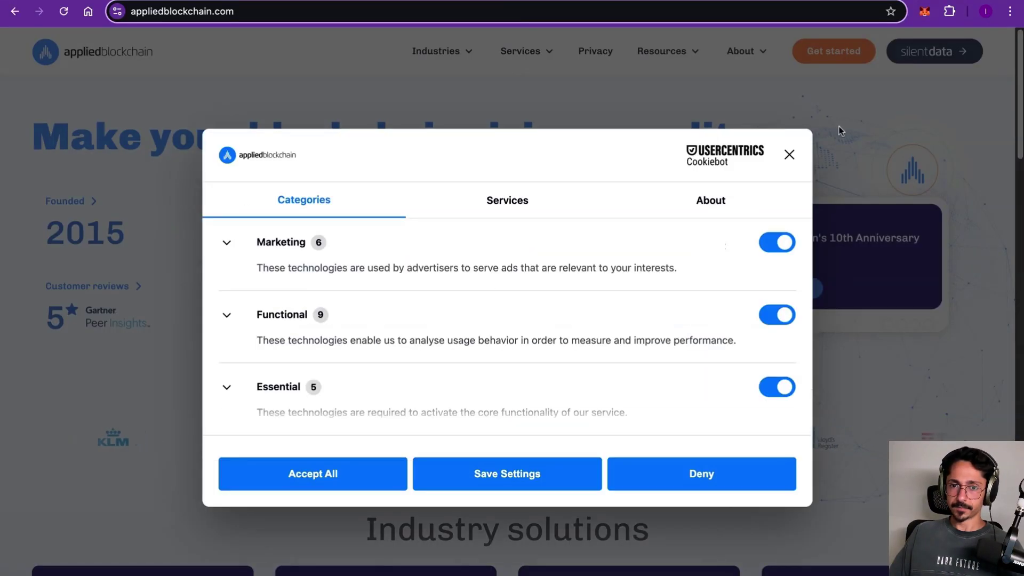
{"action": "key", "text": "super+w"}
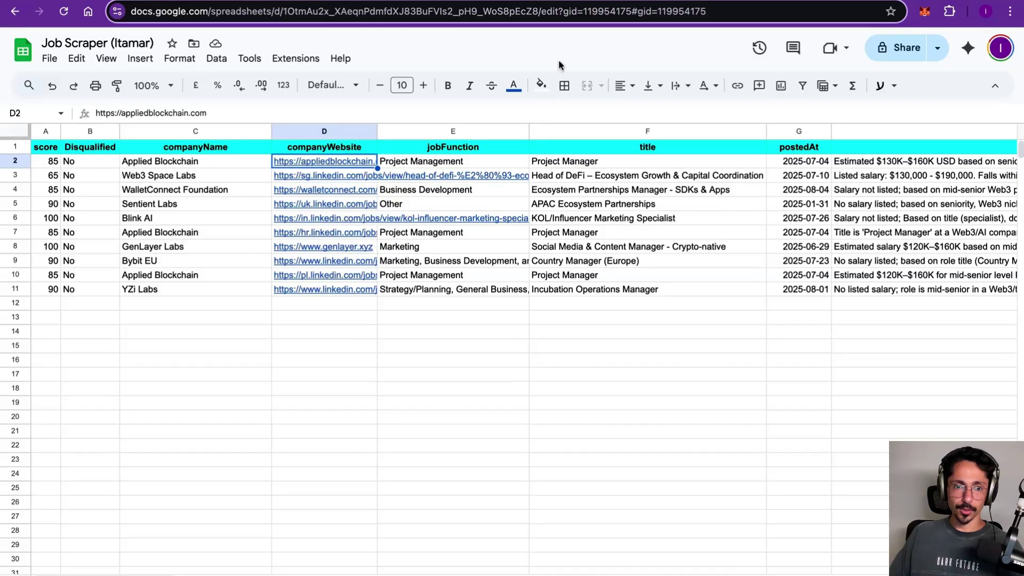
Step: Read across the job title, posting date and salary columns and open the Applied Blockchain apply link, returning to the sheet
{"action": "scroll", "coordinate": [587, 158], "scroll_direction": "right", "scroll_amount": 5}
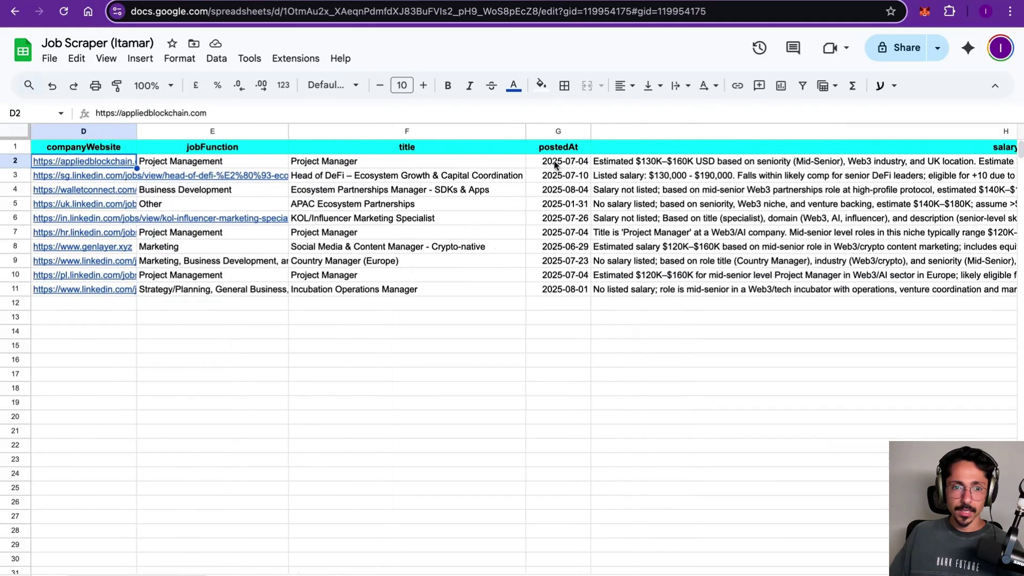
{"action": "scroll", "coordinate": [551, 164], "scroll_direction": "left", "scroll_amount": 5}
{"action": "scroll", "coordinate": [388, 176], "scroll_direction": "right", "scroll_amount": 10}
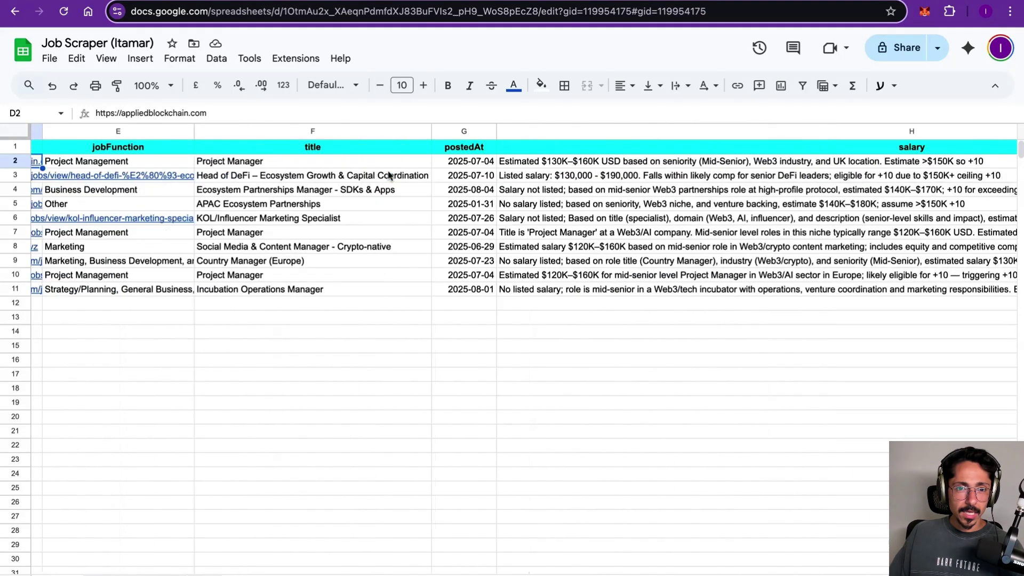
{"action": "scroll", "coordinate": [388, 173], "scroll_direction": "right", "scroll_amount": 8}
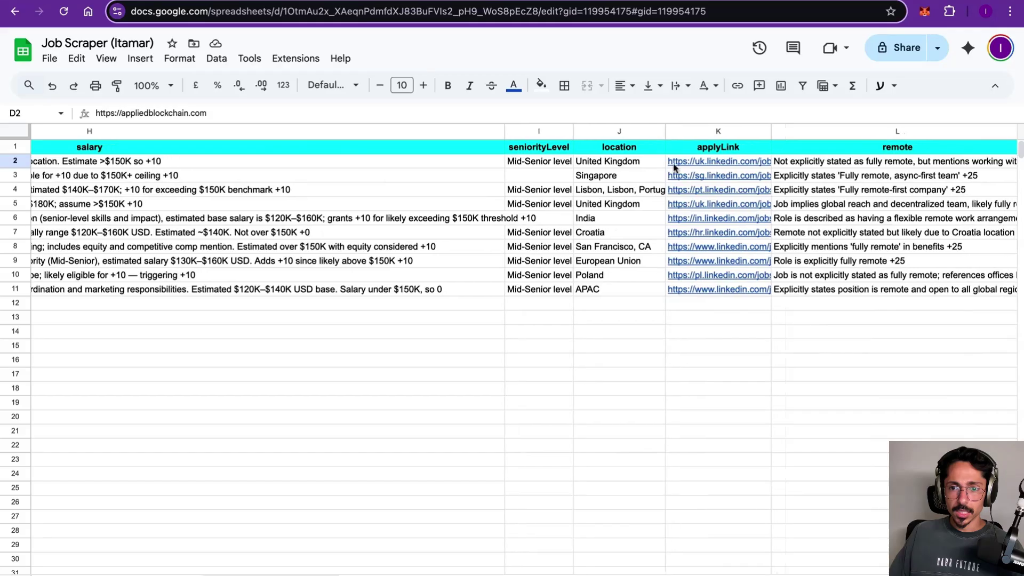
{"action": "left_click", "coordinate": [717, 161]}
{"action": "left_click", "coordinate": [737, 188]}
{"action": "left_click", "coordinate": [500, 1]}
{"action": "scroll", "coordinate": [591, 169], "scroll_direction": "left", "scroll_amount": 5}
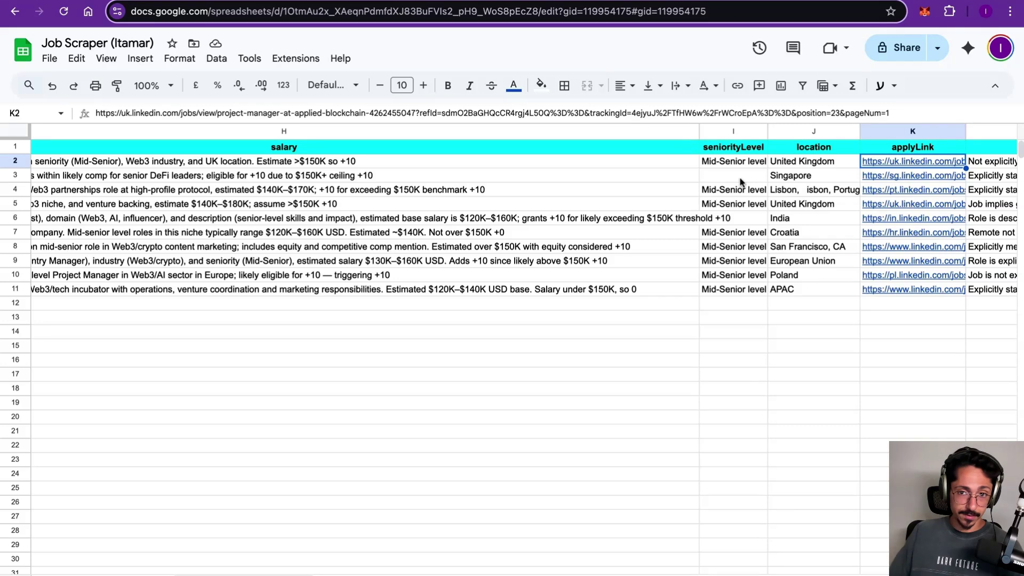
Step: Read the remote note for the Applied Blockchain job and fit the timezoneNote column to its text
{"action": "scroll", "coordinate": [741, 182], "scroll_direction": "right", "scroll_amount": 10}
{"action": "scroll", "coordinate": [753, 181], "scroll_direction": "right", "scroll_amount": 7}
{"action": "left_click", "coordinate": [260, 167]}
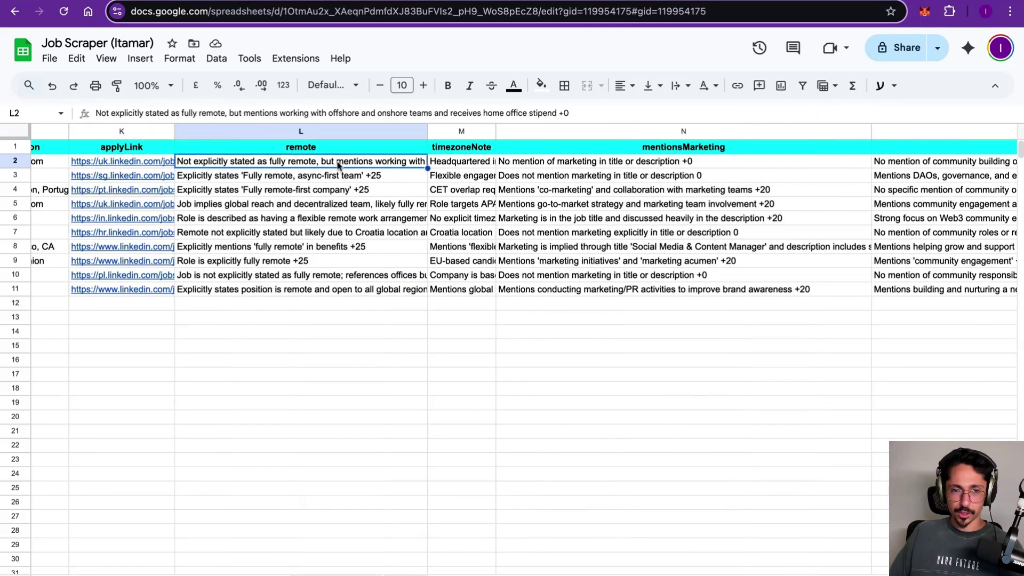
{"action": "double_click", "coordinate": [496, 131]}
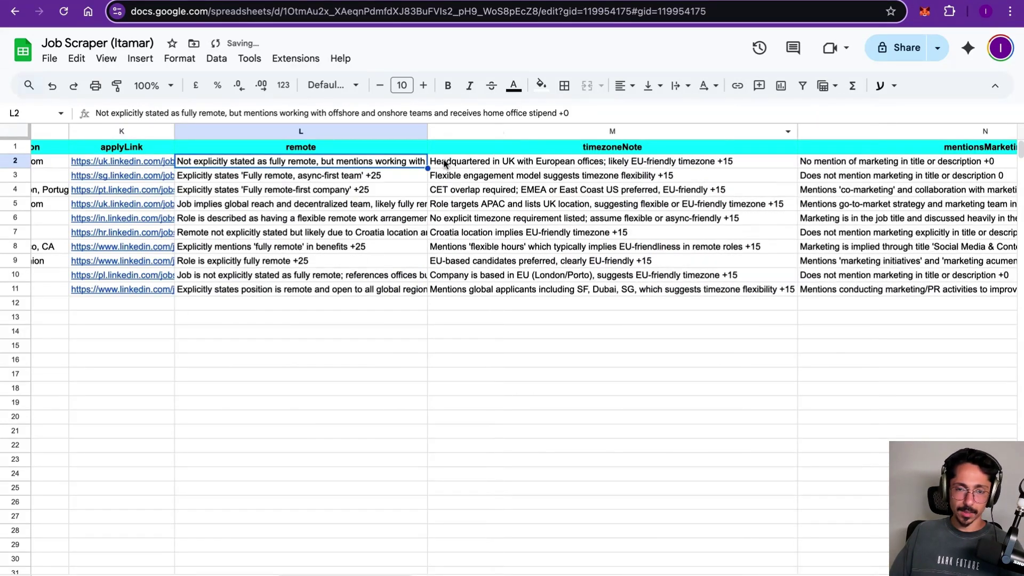
Step: Examine the timezoneNote and mentionsMarketing scoring notes for the Applied Blockchain job and the rows below it
{"action": "scroll", "coordinate": [444, 164], "scroll_direction": "right", "scroll_amount": 3}
{"action": "left_click", "coordinate": [515, 162]}
{"action": "scroll", "coordinate": [514, 163], "scroll_direction": "right", "scroll_amount": 6}
{"action": "left_click", "coordinate": [486, 164]}
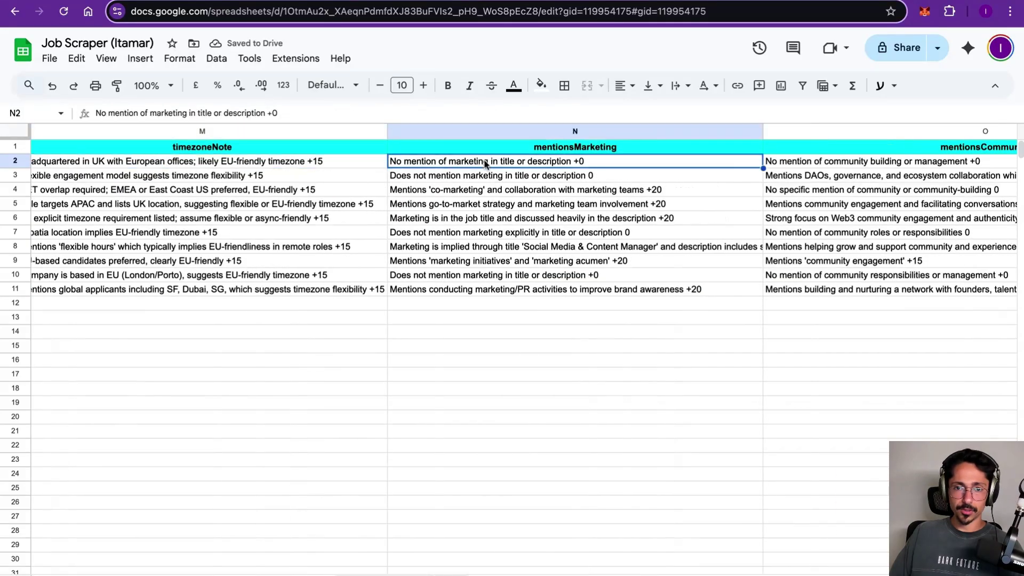
{"action": "scroll", "coordinate": [485, 164], "scroll_direction": "right", "scroll_amount": 7}
{"action": "scroll", "coordinate": [266, 160], "scroll_direction": "left", "scroll_amount": 3}
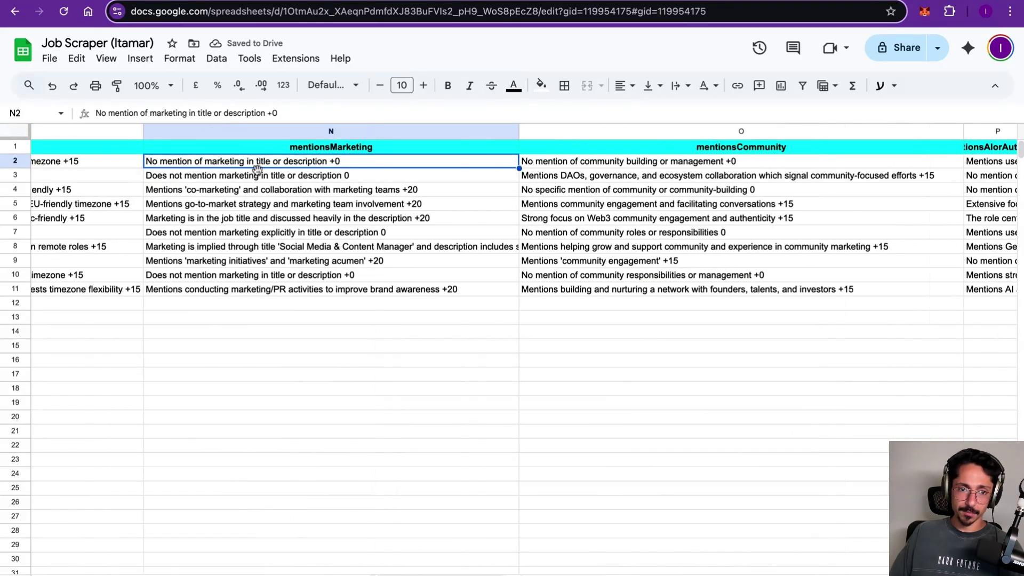
{"action": "scroll", "coordinate": [257, 170], "scroll_direction": "right", "scroll_amount": 4}
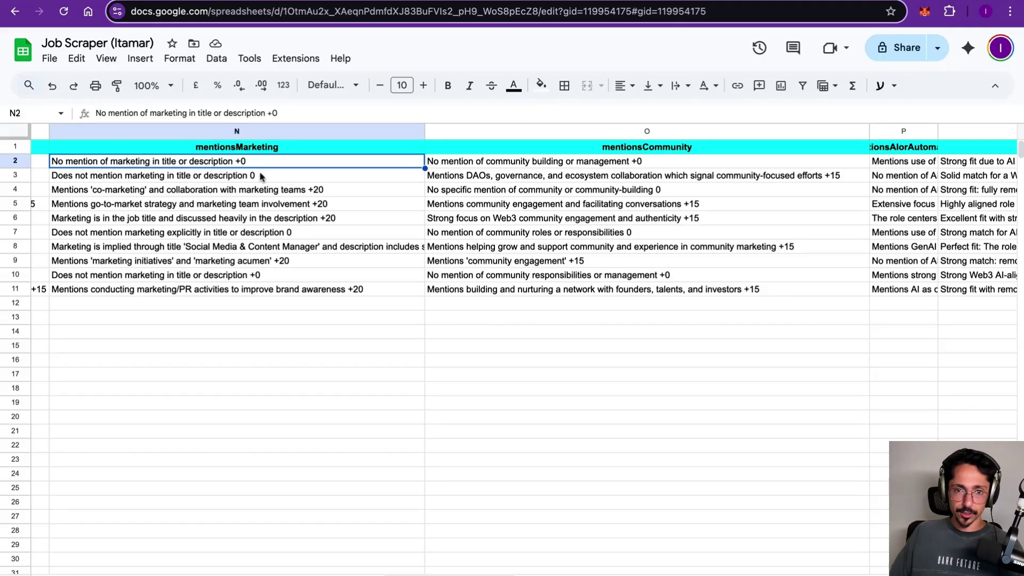
Step: Examine the mentionsCommunity, AI or automation and summary columns, and return to the first columns of the sheet
{"action": "scroll", "coordinate": [430, 180], "scroll_direction": "right", "scroll_amount": 7}
{"action": "key", "text": "Right"}
{"action": "scroll", "coordinate": [445, 171], "scroll_direction": "right", "scroll_amount": 1}
{"action": "scroll", "coordinate": [443, 167], "scroll_direction": "right", "scroll_amount": 6}
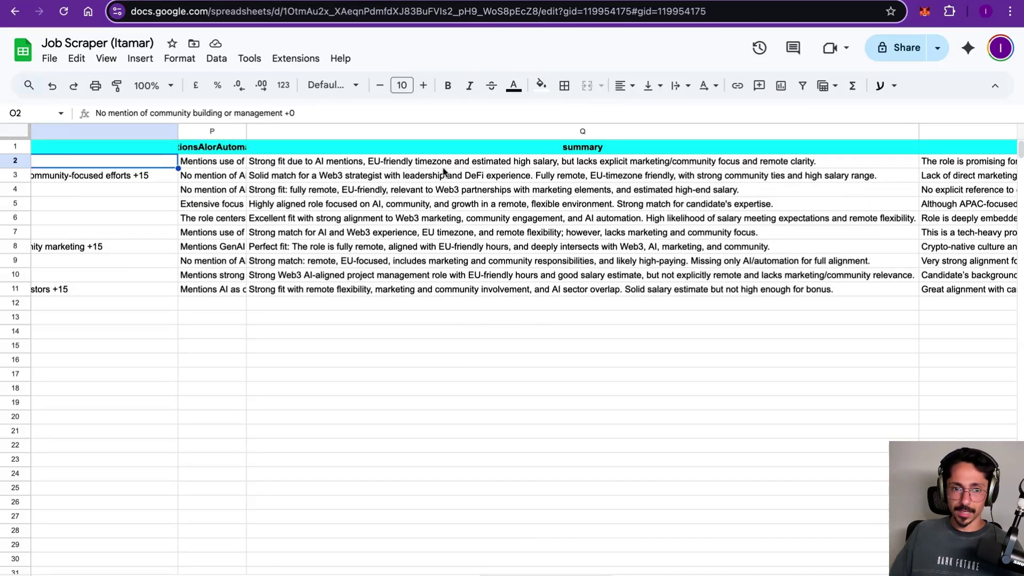
{"action": "scroll", "coordinate": [441, 169], "scroll_direction": "left", "scroll_amount": 20}
{"action": "scroll", "coordinate": [440, 170], "scroll_direction": "right", "scroll_amount": 8}
{"action": "scroll", "coordinate": [441, 169], "scroll_direction": "right", "scroll_amount": 20}
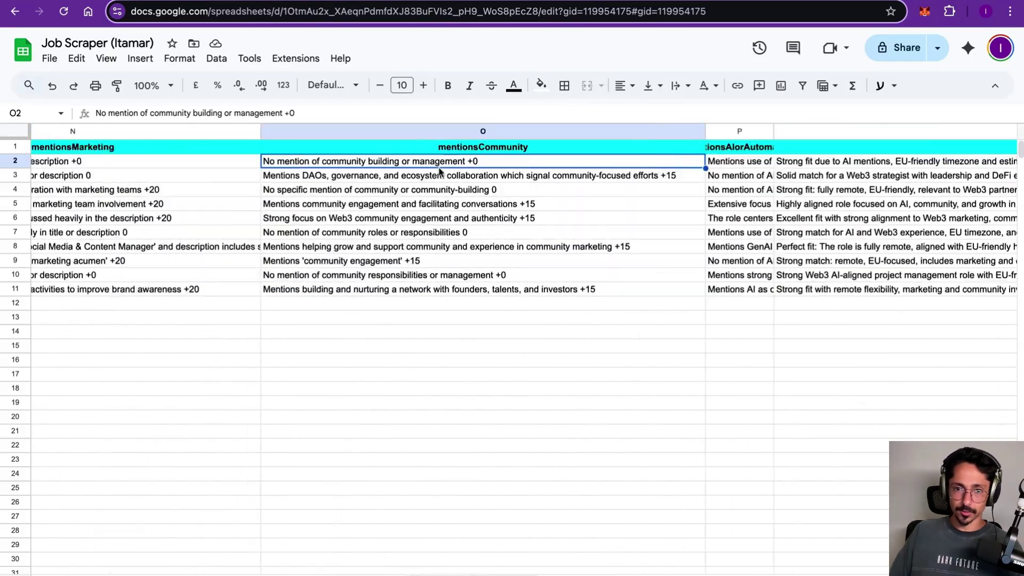
{"action": "scroll", "coordinate": [440, 170], "scroll_direction": "left", "scroll_amount": 20}
{"action": "scroll", "coordinate": [512, 213], "scroll_direction": "left", "scroll_amount": 12}
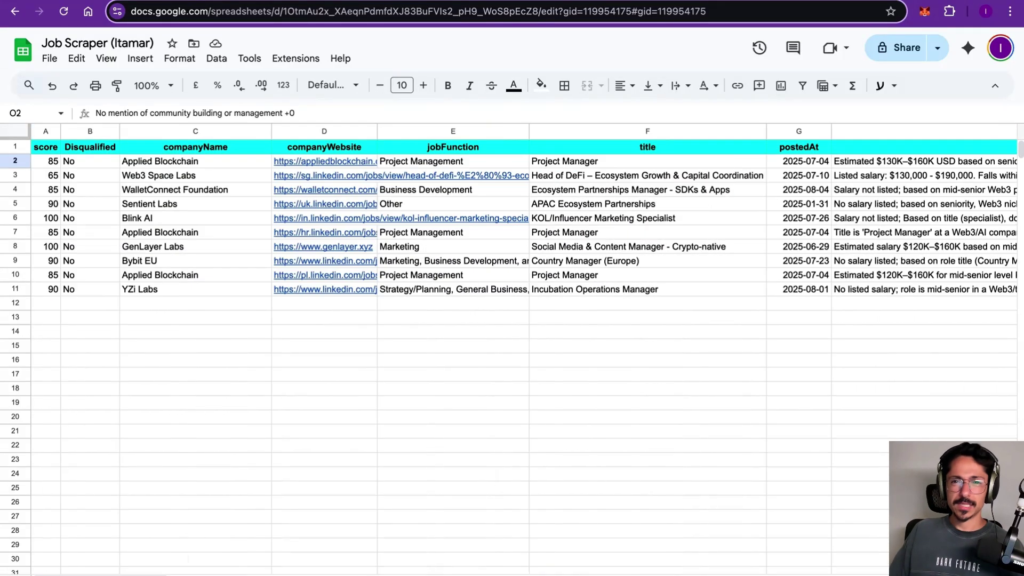
Step: Open the apply link in the Web3 Space Labs row, look over its LinkedIn job posting and return to the sheet
{"action": "left_click", "coordinate": [52, 165]}
{"action": "left_click", "coordinate": [164, 178]}
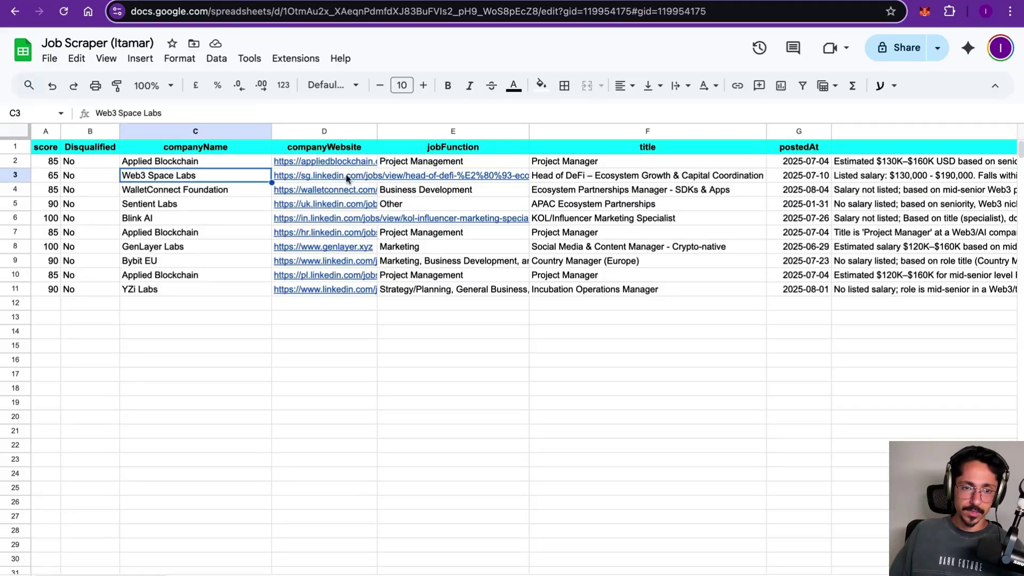
{"action": "scroll", "coordinate": [512, 187], "scroll_direction": "right", "scroll_amount": 15}
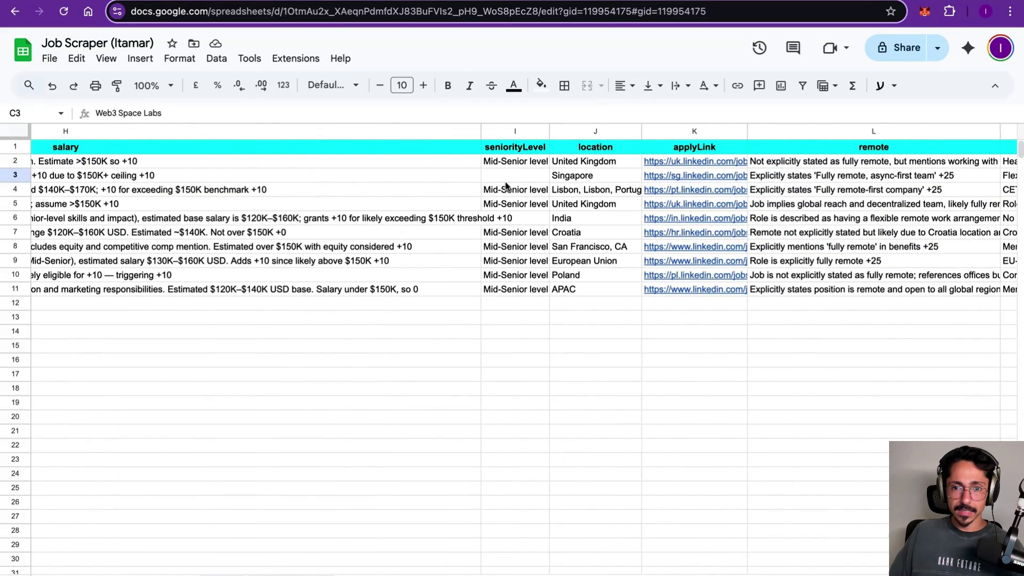
{"action": "left_click", "coordinate": [710, 178]}
{"action": "left_click", "coordinate": [719, 197]}
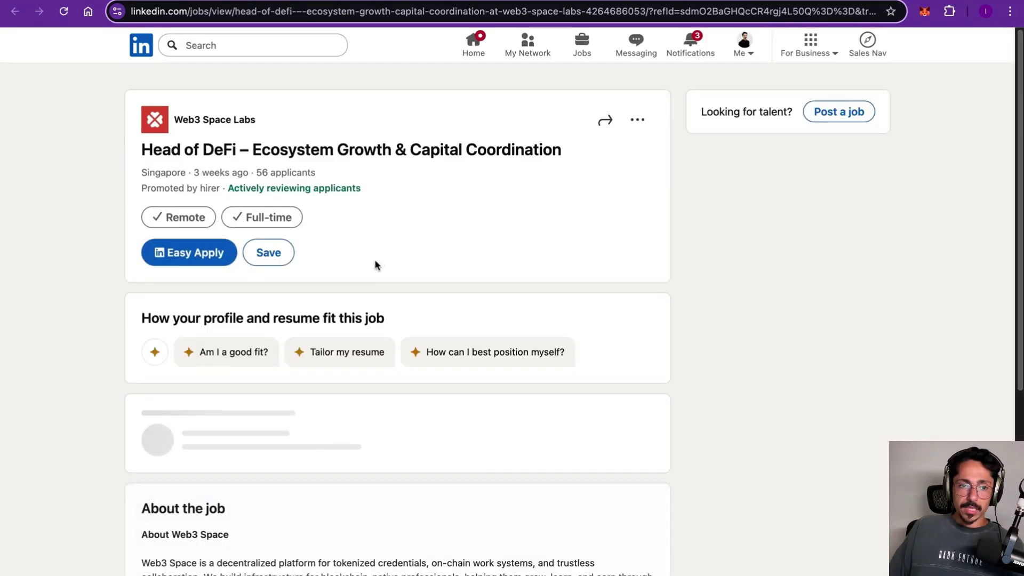
{"action": "scroll", "coordinate": [373, 270], "scroll_direction": "down", "scroll_amount": 1}
{"action": "scroll", "coordinate": [370, 272], "scroll_direction": "down", "scroll_amount": 1}
{"action": "scroll", "coordinate": [371, 272], "scroll_direction": "up", "scroll_amount": 3}
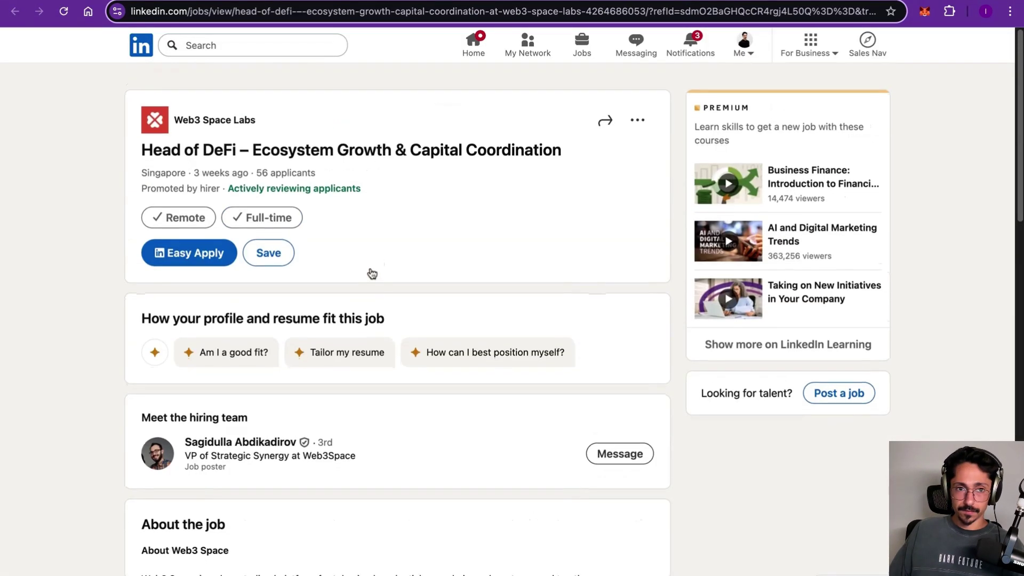
{"action": "key", "text": "super+w"}
{"action": "scroll", "coordinate": [317, 229], "scroll_direction": "left", "scroll_amount": 15}
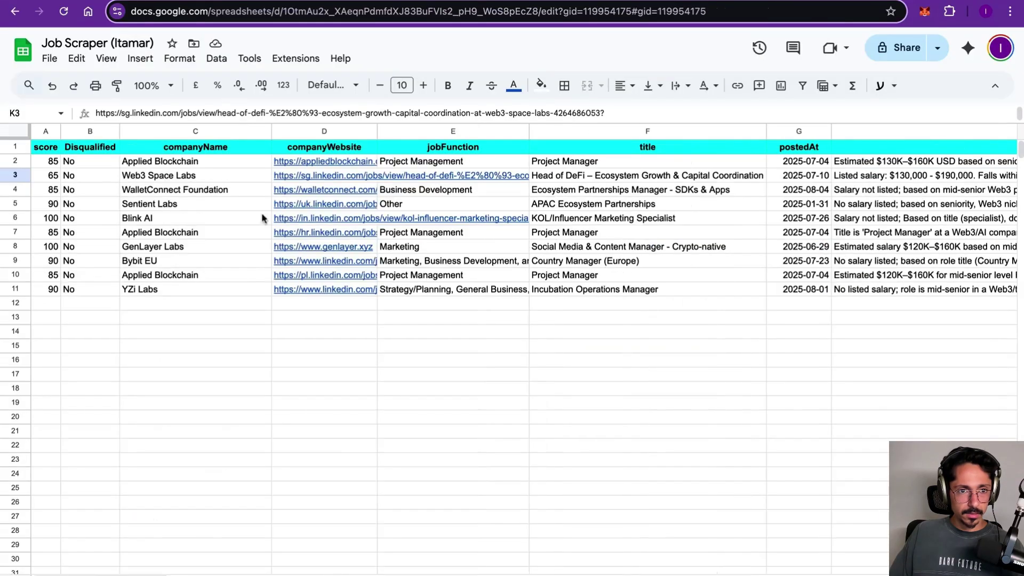
Step: Read the Web3 Space Labs job description on LinkedIn and look across the salary and location columns in the sheet
{"action": "key", "text": "ctrl+Tab"}
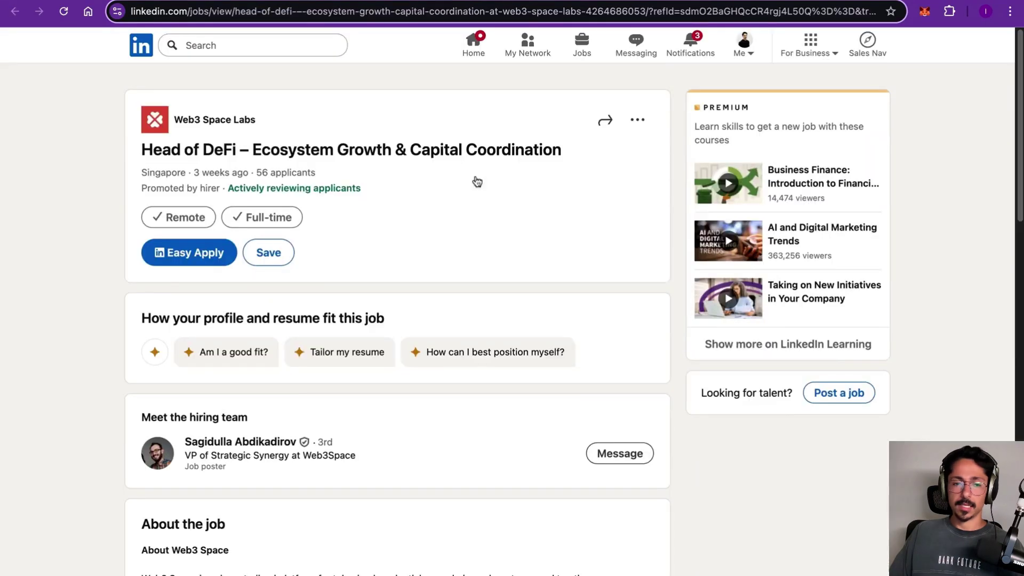
{"action": "scroll", "coordinate": [453, 358], "scroll_direction": "down", "scroll_amount": 3}
{"action": "left_click", "coordinate": [392, 452]}
{"action": "scroll", "coordinate": [410, 383], "scroll_direction": "down", "scroll_amount": 1}
{"action": "scroll", "coordinate": [410, 382], "scroll_direction": "down", "scroll_amount": 5}
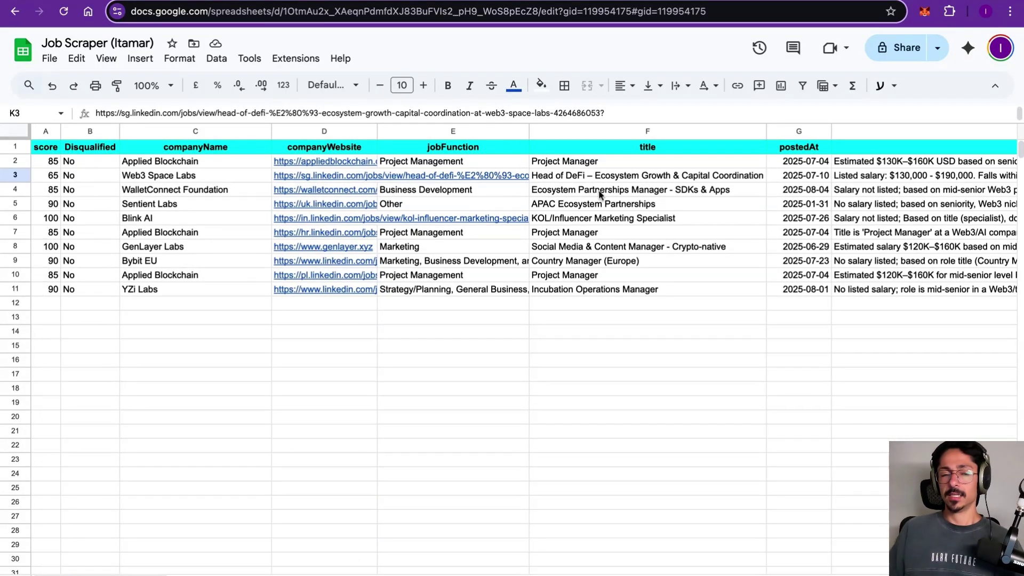
{"action": "scroll", "coordinate": [598, 205], "scroll_direction": "right", "scroll_amount": 20}
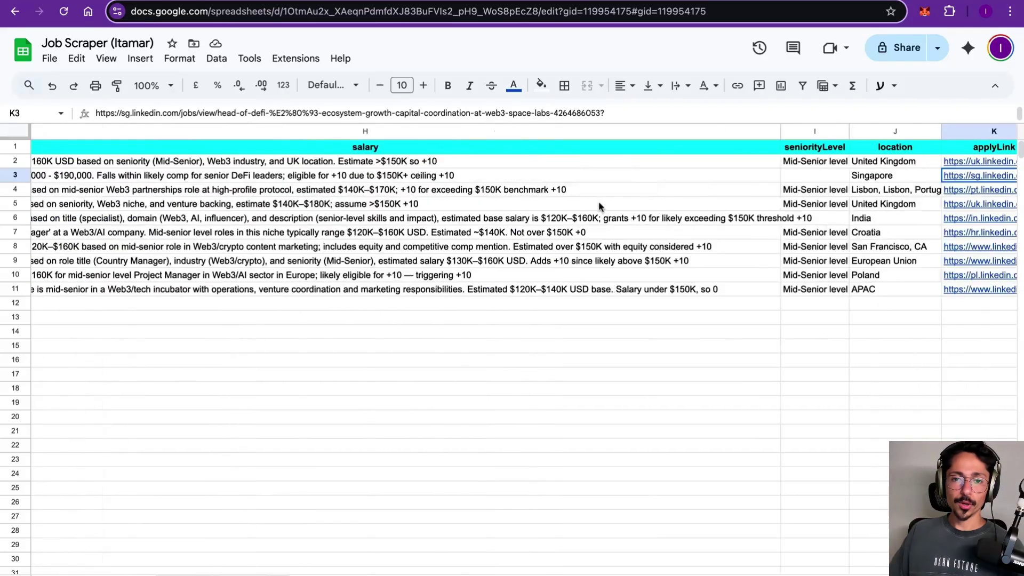
{"action": "scroll", "coordinate": [598, 204], "scroll_direction": "right", "scroll_amount": 10}
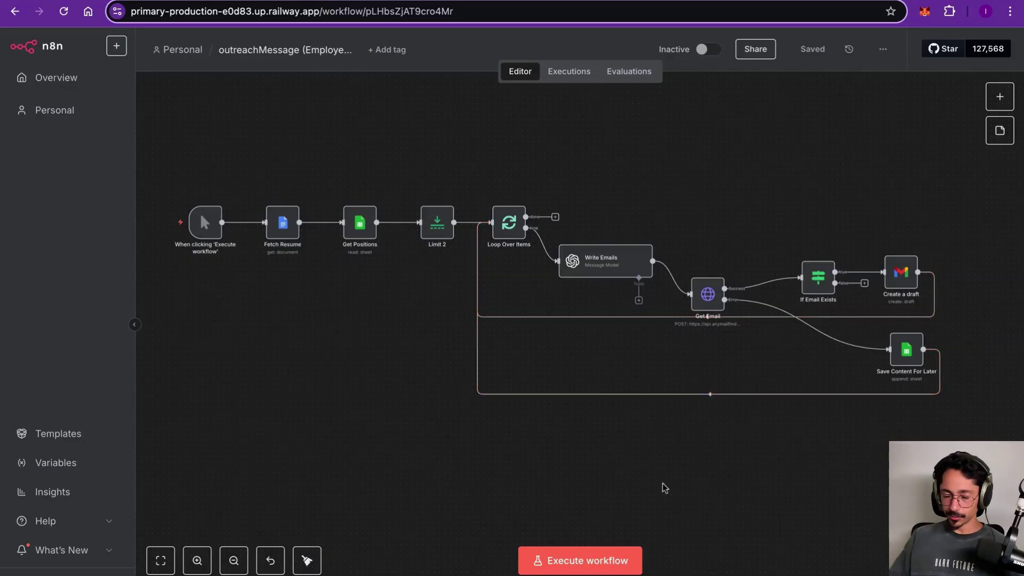
Step: Execute the outreachMessage (Employers) workflow in n8n and review the Experience section of the resume in Google Docs
{"action": "left_click", "coordinate": [612, 564]}
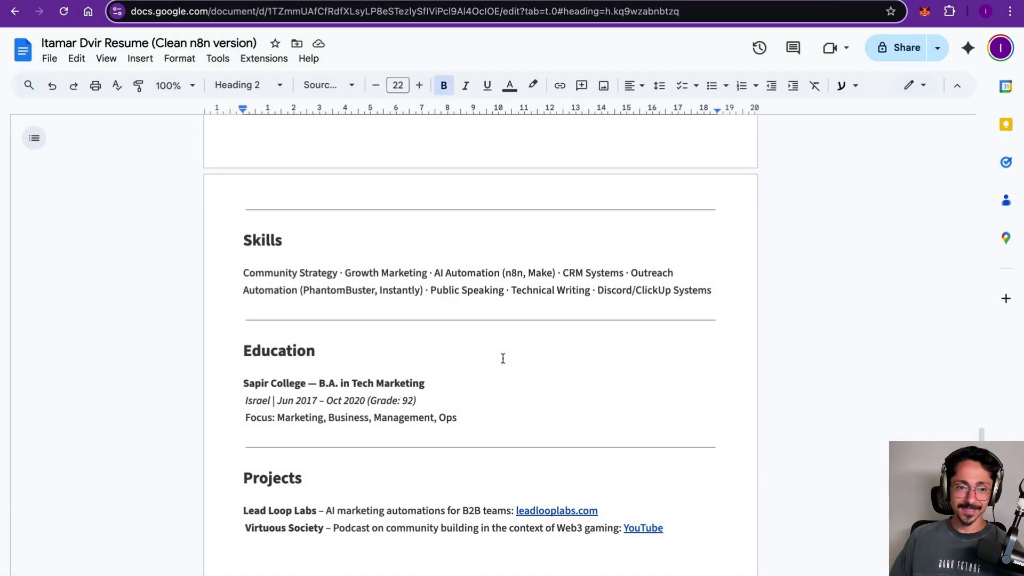
{"action": "scroll", "coordinate": [503, 359], "scroll_direction": "up", "scroll_amount": 15}
{"action": "scroll", "coordinate": [454, 322], "scroll_direction": "down", "scroll_amount": 3}
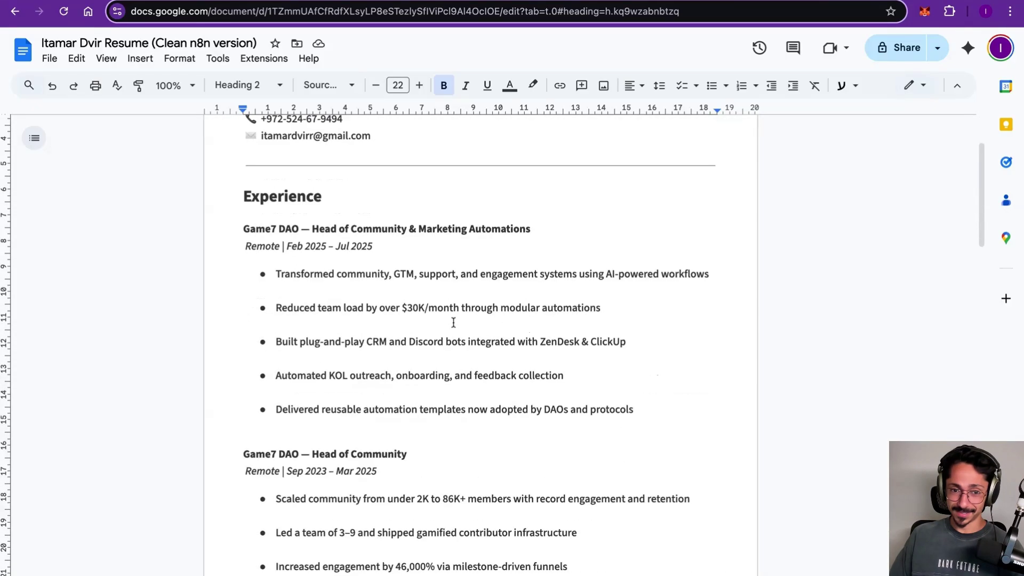
{"action": "scroll", "coordinate": [501, 290], "scroll_direction": "up", "scroll_amount": 2}
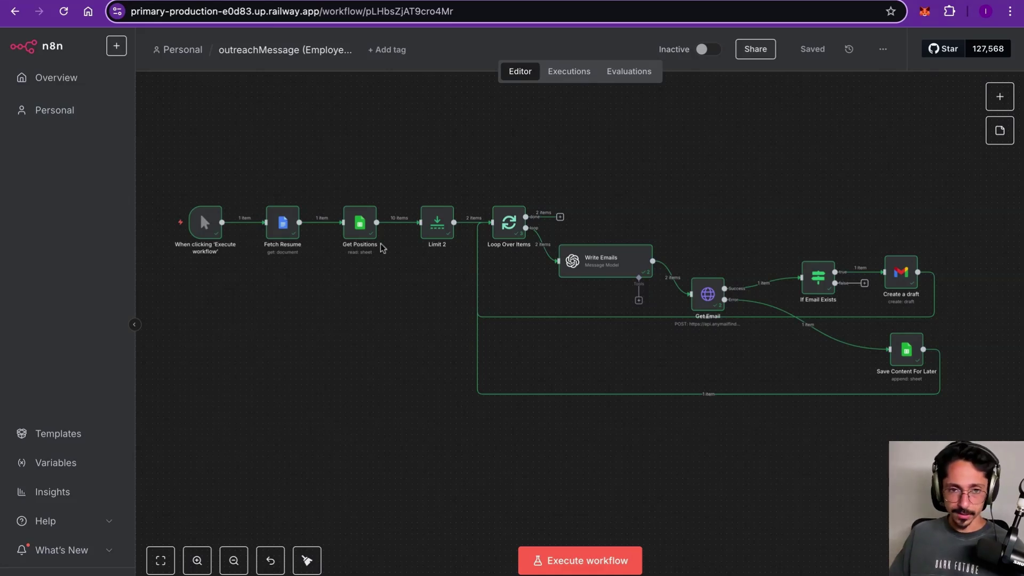
Step: Look over the executed outreach workflow and open the Write Emails node to read its generated icebreaker and value propositions
{"action": "scroll", "coordinate": [565, 204], "scroll_direction": "right", "scroll_amount": 2}
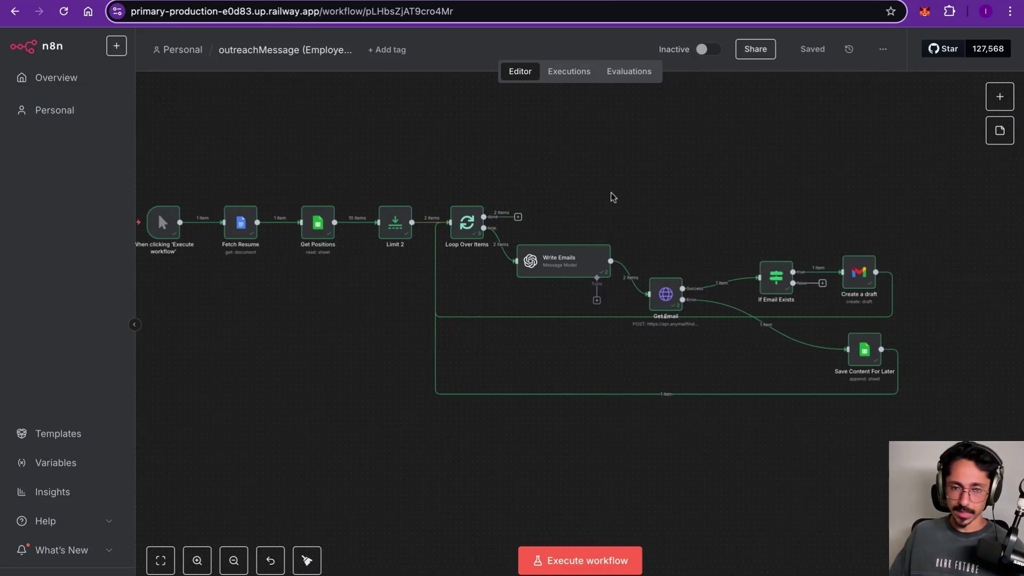
{"action": "scroll", "coordinate": [612, 197], "scroll_direction": "right", "scroll_amount": 4}
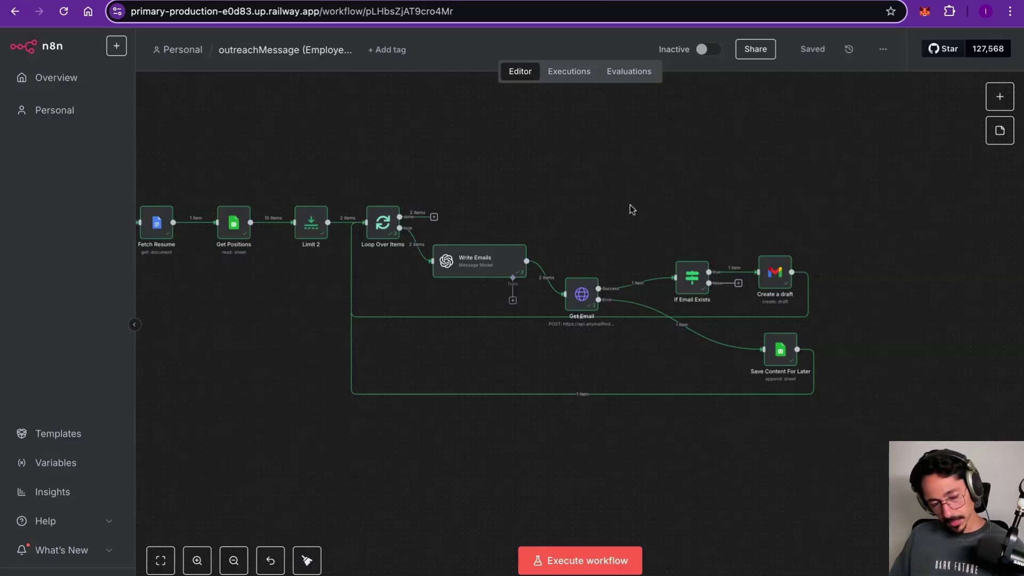
{"action": "double_click", "coordinate": [481, 264]}
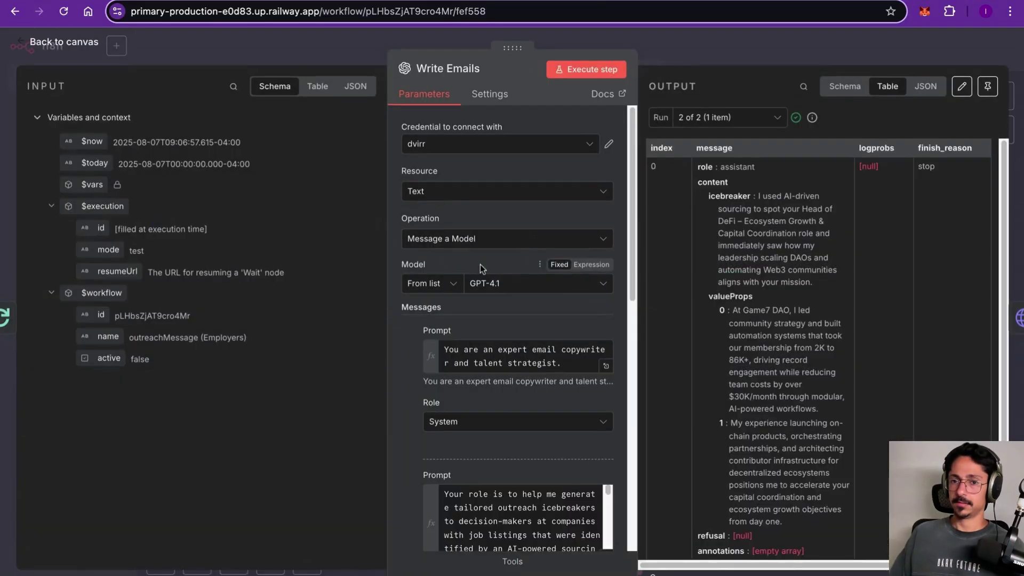
{"action": "scroll", "coordinate": [769, 292], "scroll_direction": "down", "scroll_amount": 1}
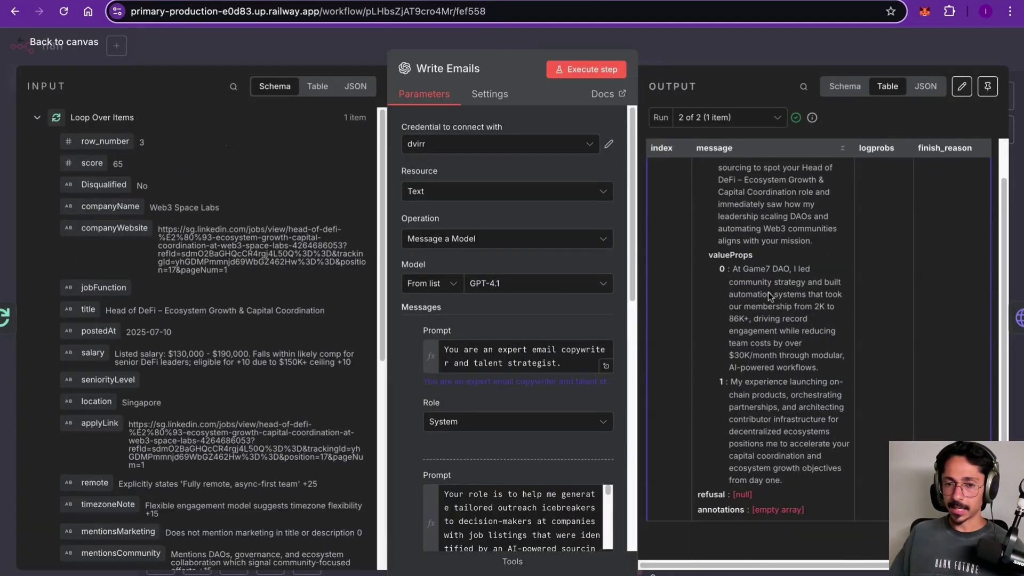
{"action": "scroll", "coordinate": [768, 292], "scroll_direction": "up", "scroll_amount": 1}
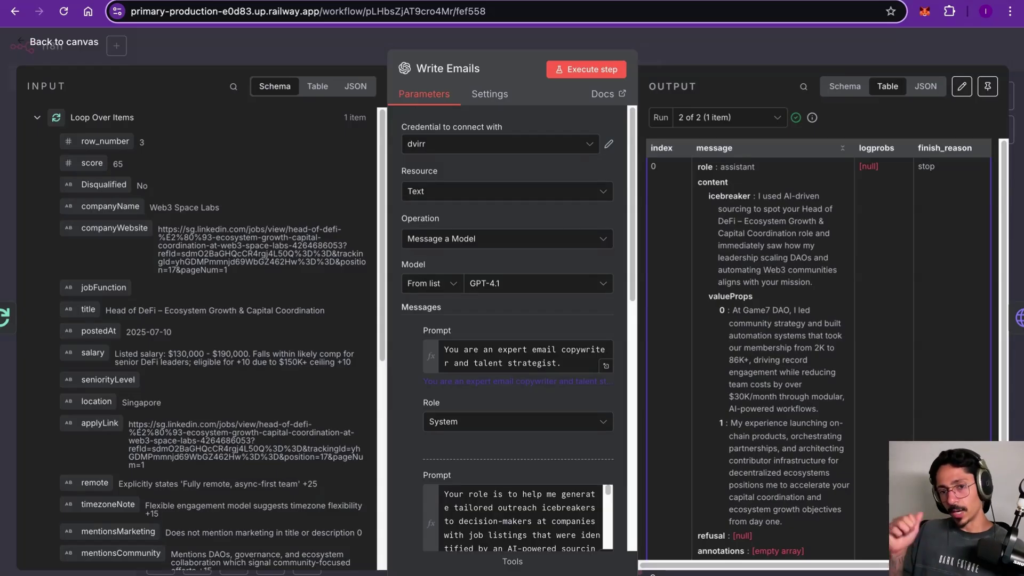
Step: Reopen the Write Emails node, read through its generated icebreaker and value propositions, and return to the canvas
{"action": "left_click", "coordinate": [720, 46]}
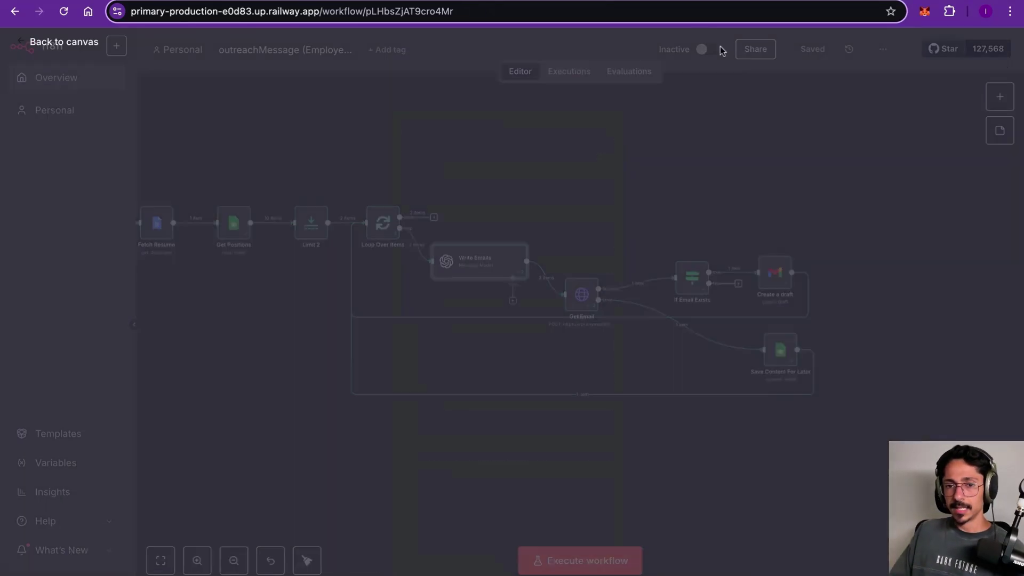
{"action": "double_click", "coordinate": [499, 272]}
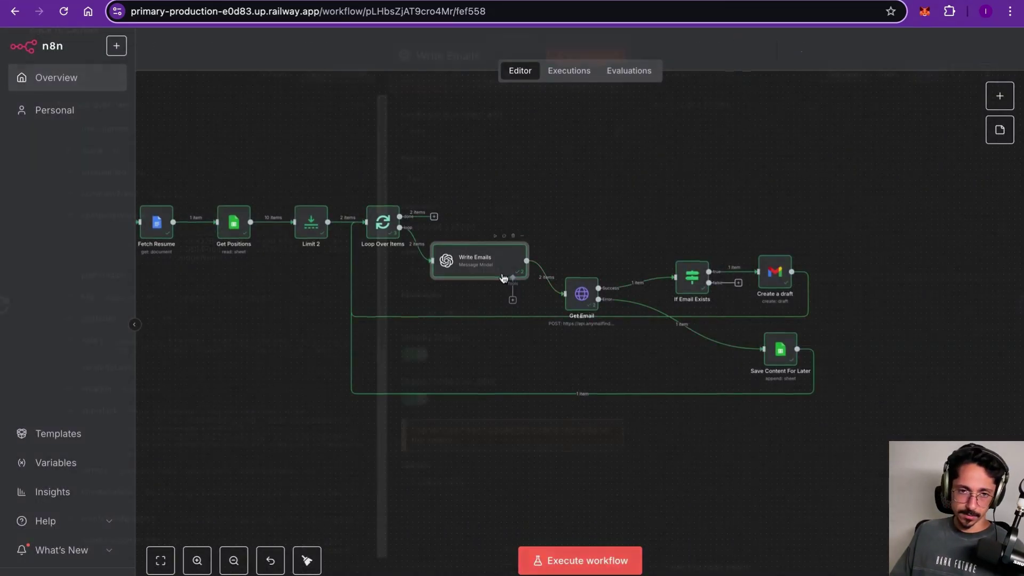
{"action": "scroll", "coordinate": [751, 258], "scroll_direction": "down", "scroll_amount": 1}
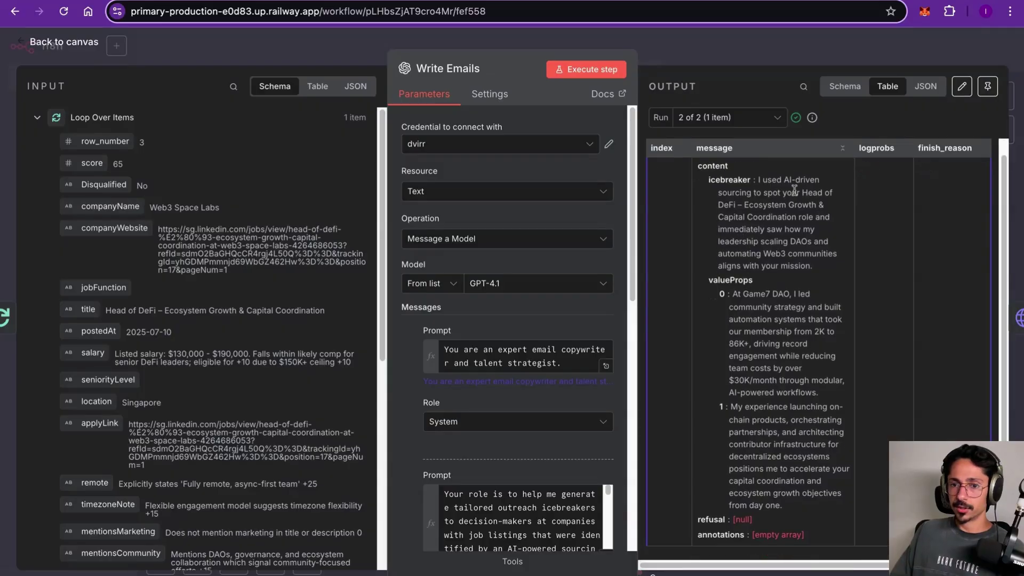
{"action": "scroll", "coordinate": [779, 208], "scroll_direction": "down", "scroll_amount": 1}
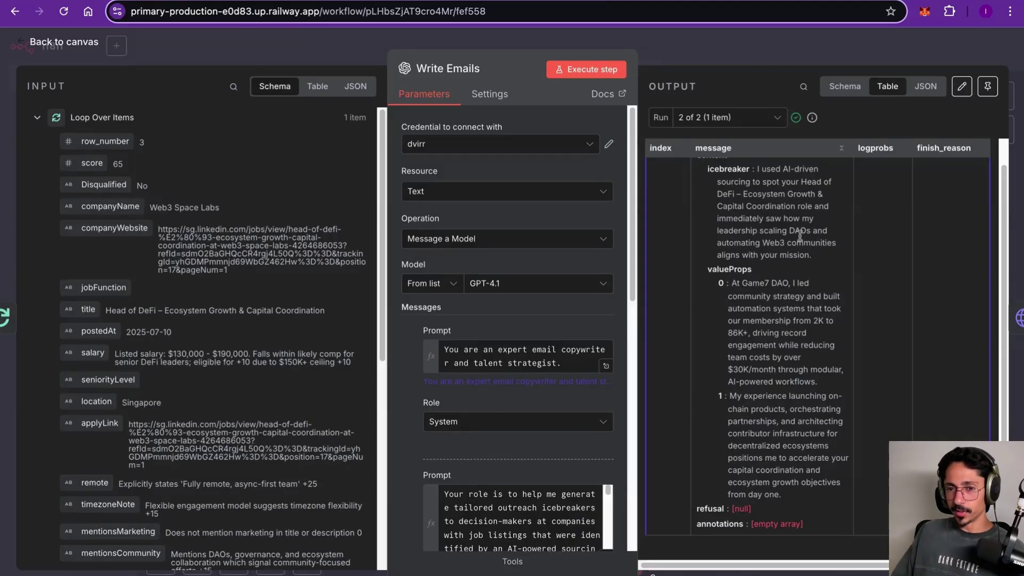
{"action": "scroll", "coordinate": [794, 249], "scroll_direction": "down", "scroll_amount": 1}
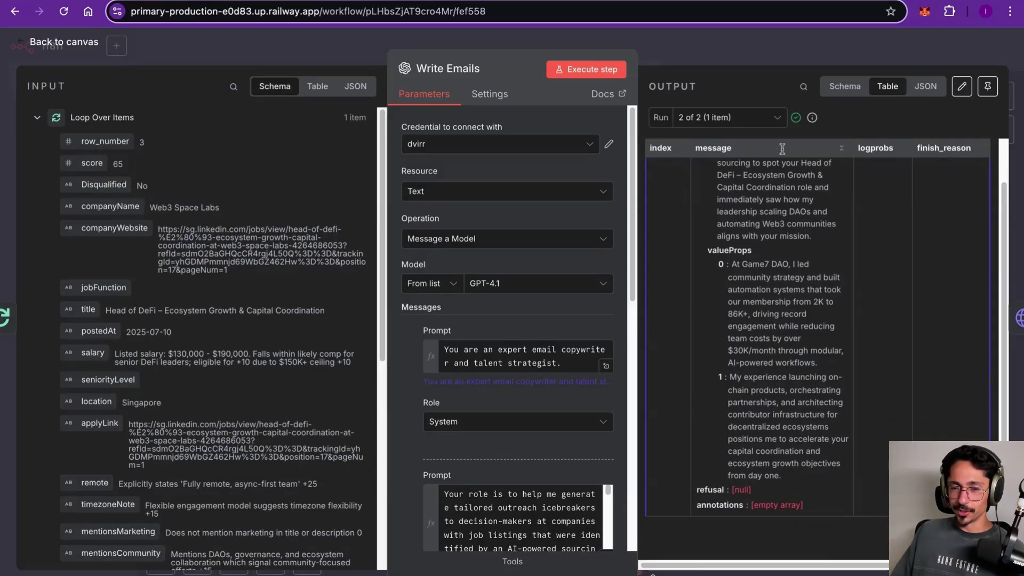
{"action": "left_click", "coordinate": [719, 45]}
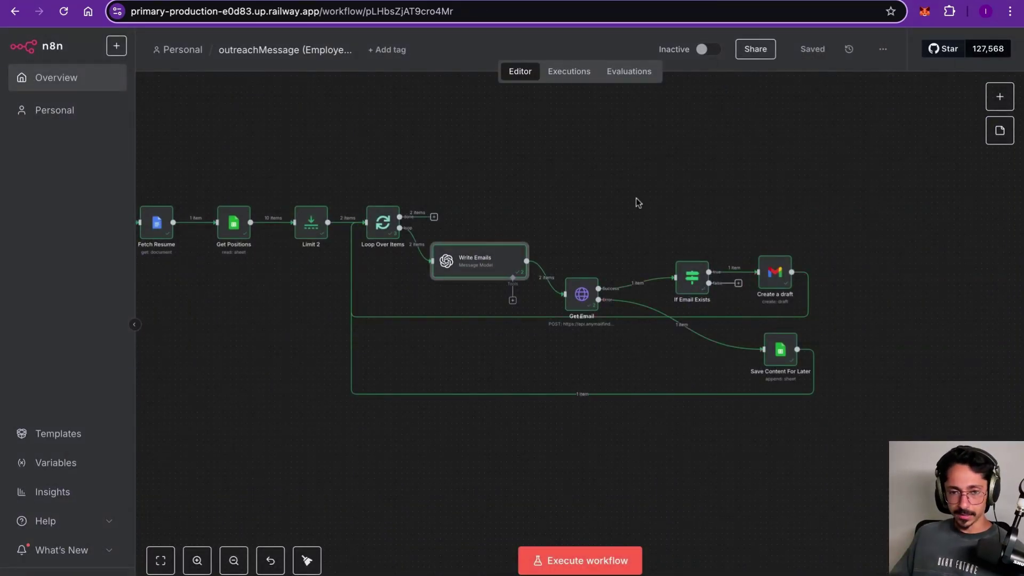
Step: Open the Get Email node, check its anymailfinder decision-maker request URL in a new browser tab, and return to the node
{"action": "double_click", "coordinate": [581, 294]}
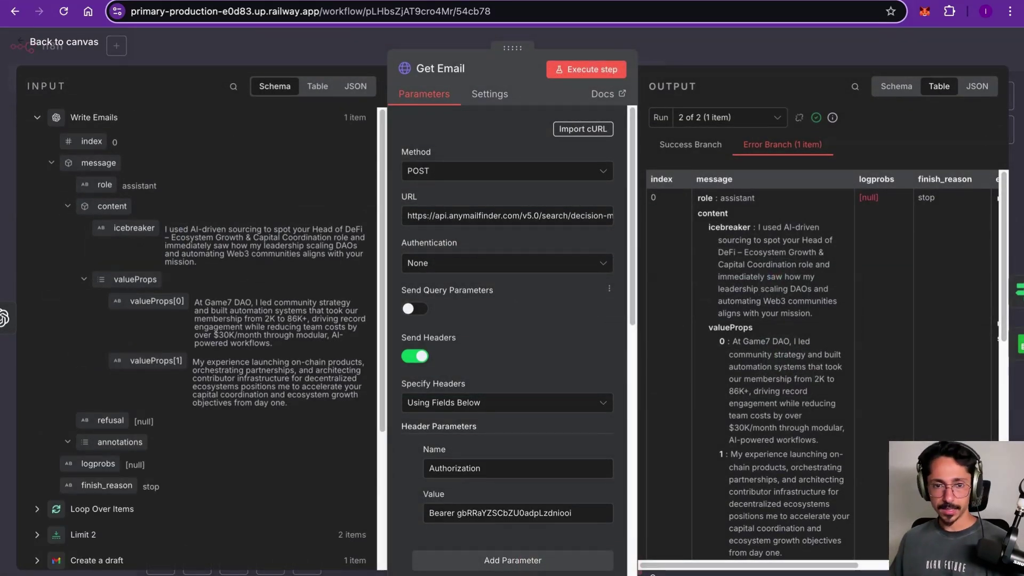
{"action": "triple_click", "coordinate": [502, 212]}
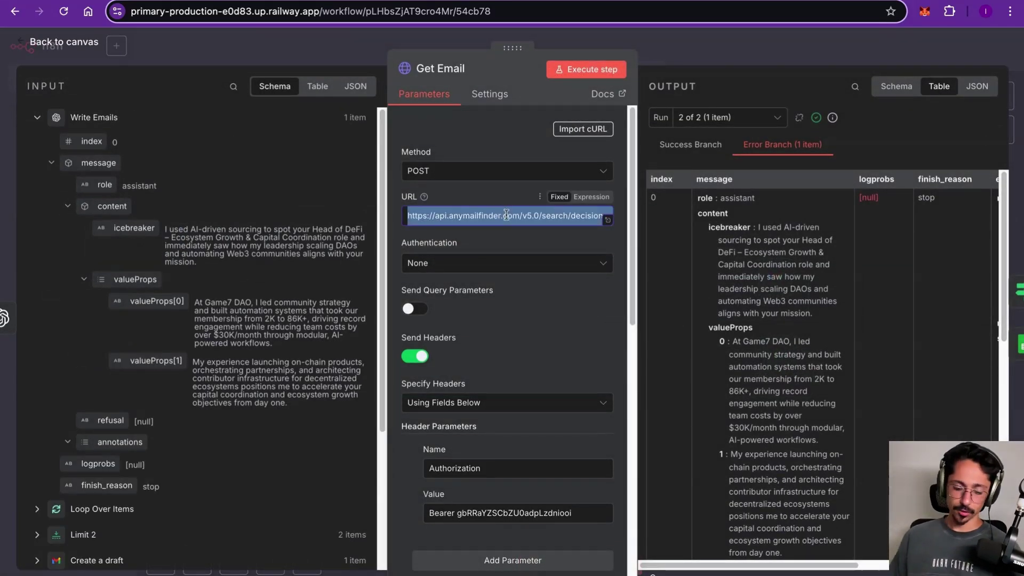
{"action": "key", "text": "ctrl+c"}
{"action": "key", "text": "ctrl+t"}
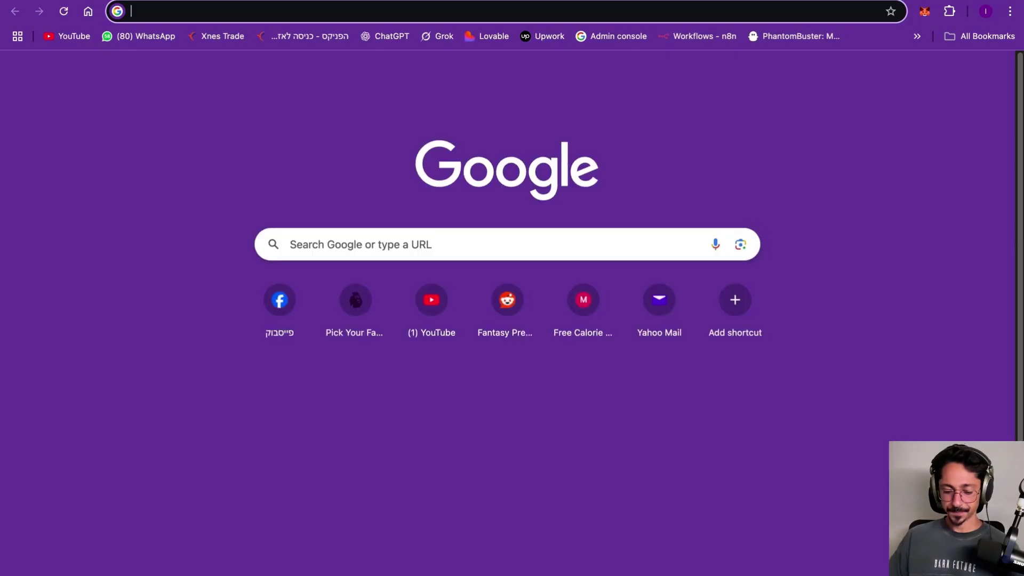
{"action": "key", "text": "ctrl+v"}
{"action": "key", "text": "Return"}
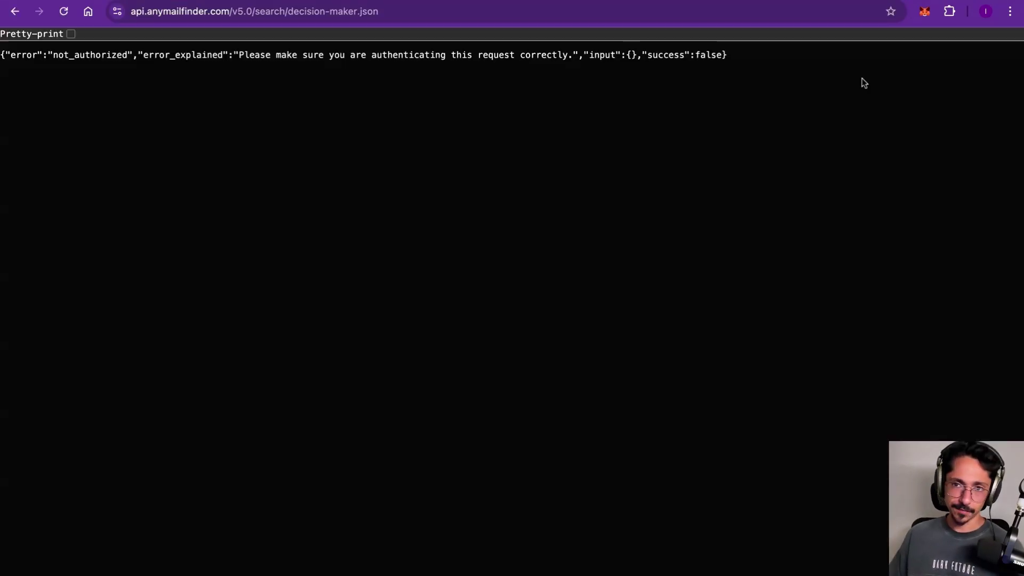
{"action": "key", "text": "ctrl+w"}
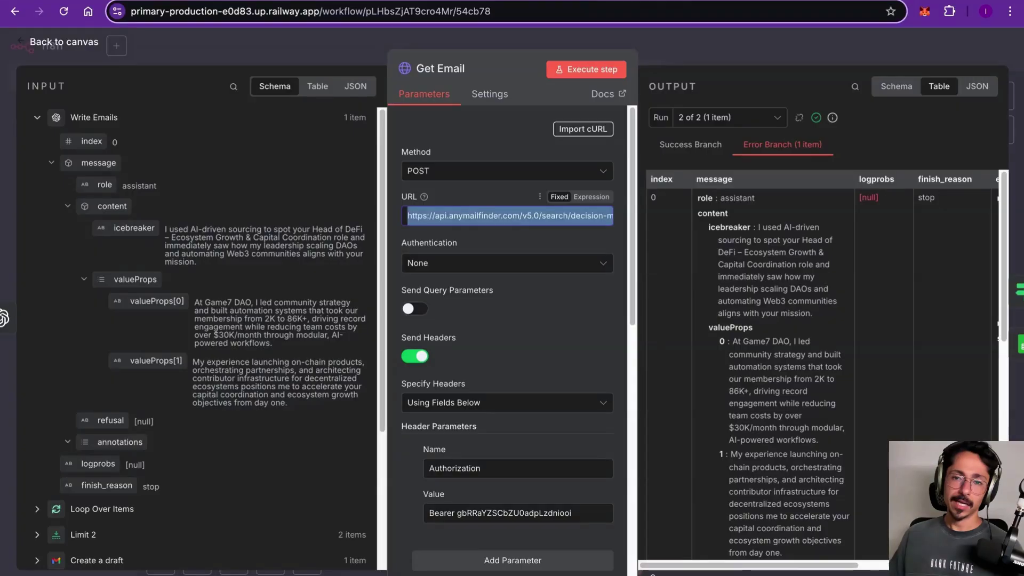
Step: Review the domain and decision_maker_category body parameters of the Get Email request, and close the node
{"action": "left_click", "coordinate": [504, 231]}
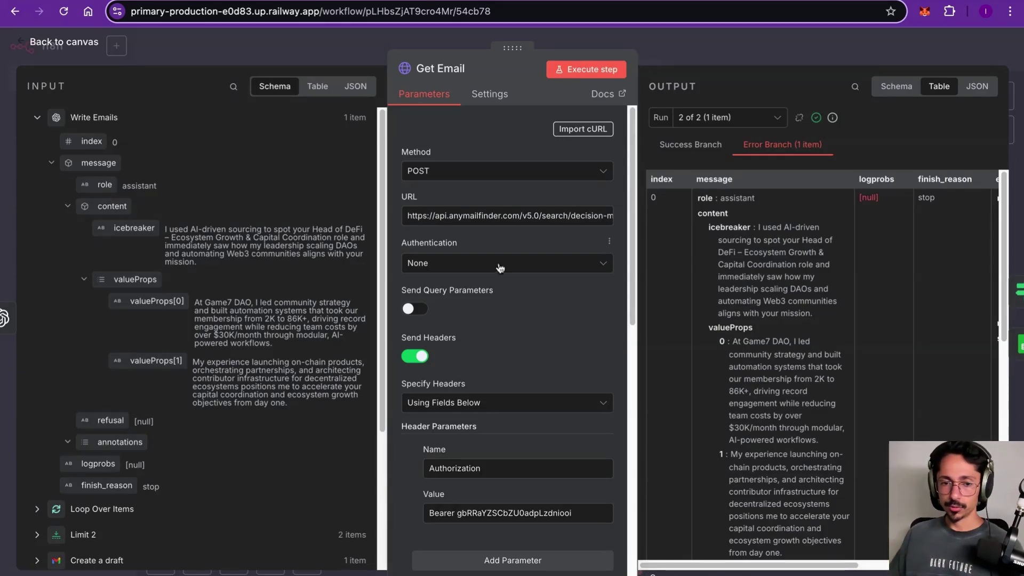
{"action": "scroll", "coordinate": [497, 272], "scroll_direction": "down", "scroll_amount": 8}
{"action": "scroll", "coordinate": [496, 272], "scroll_direction": "down", "scroll_amount": 3}
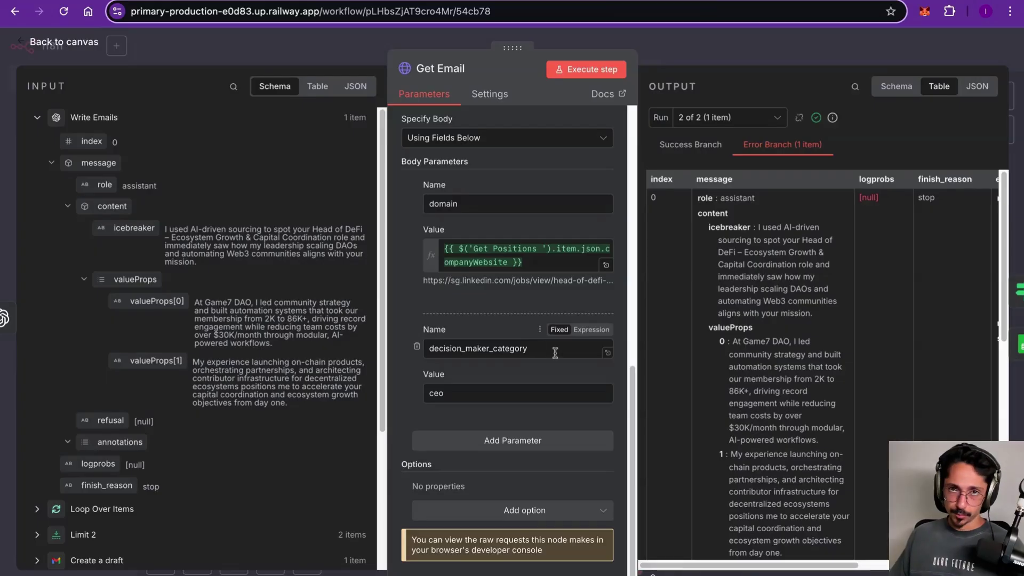
{"action": "scroll", "coordinate": [534, 343], "scroll_direction": "up", "scroll_amount": 2}
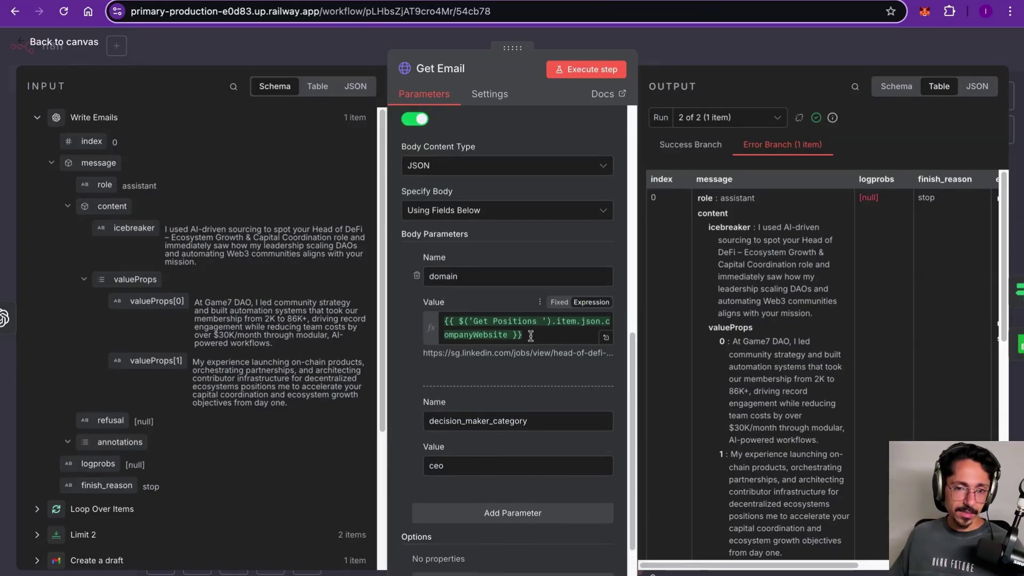
{"action": "scroll", "coordinate": [530, 334], "scroll_direction": "down", "scroll_amount": 2}
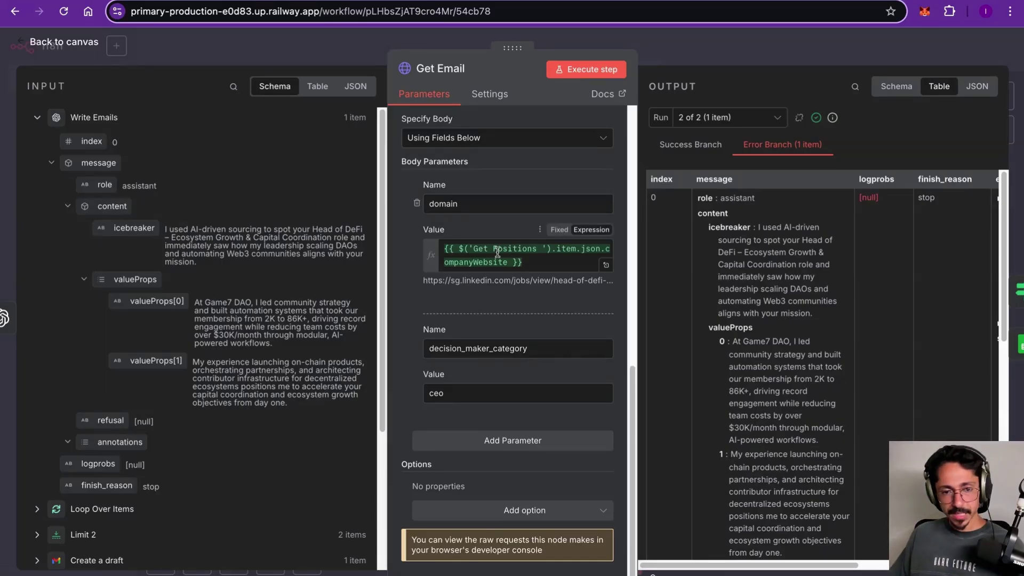
{"action": "left_click", "coordinate": [738, 64]}
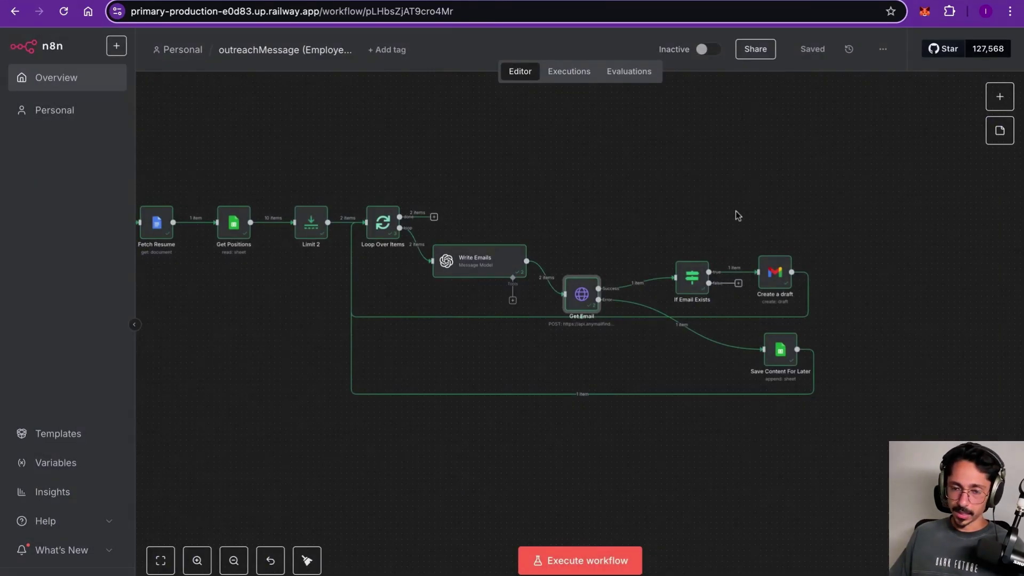
Step: Review the recipient, subject and body of the Gmail draft "Built you something instead of sending a boring resume"
{"action": "scroll", "coordinate": [738, 216], "scroll_direction": "right", "scroll_amount": 2}
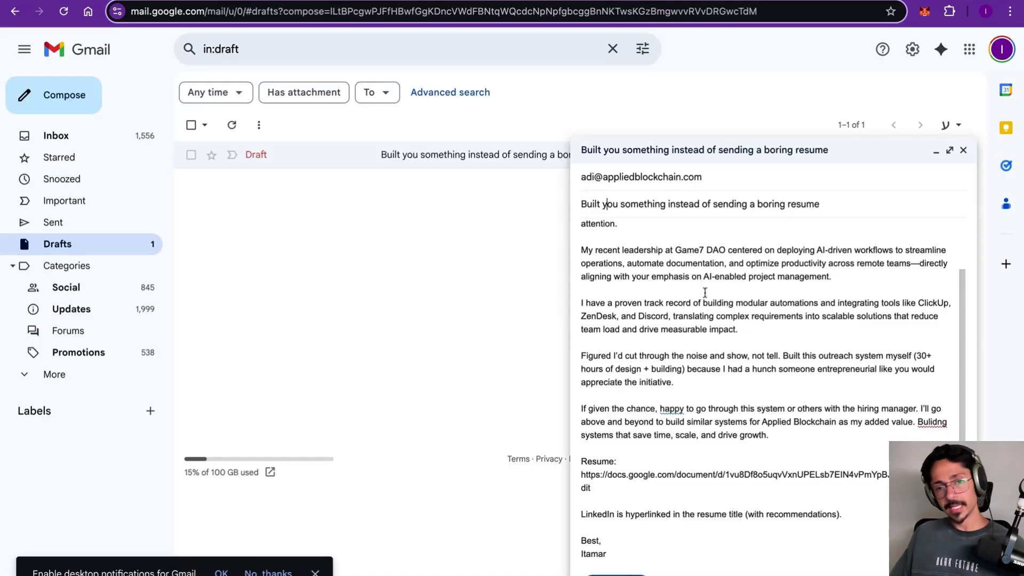
{"action": "left_click", "coordinate": [643, 179]}
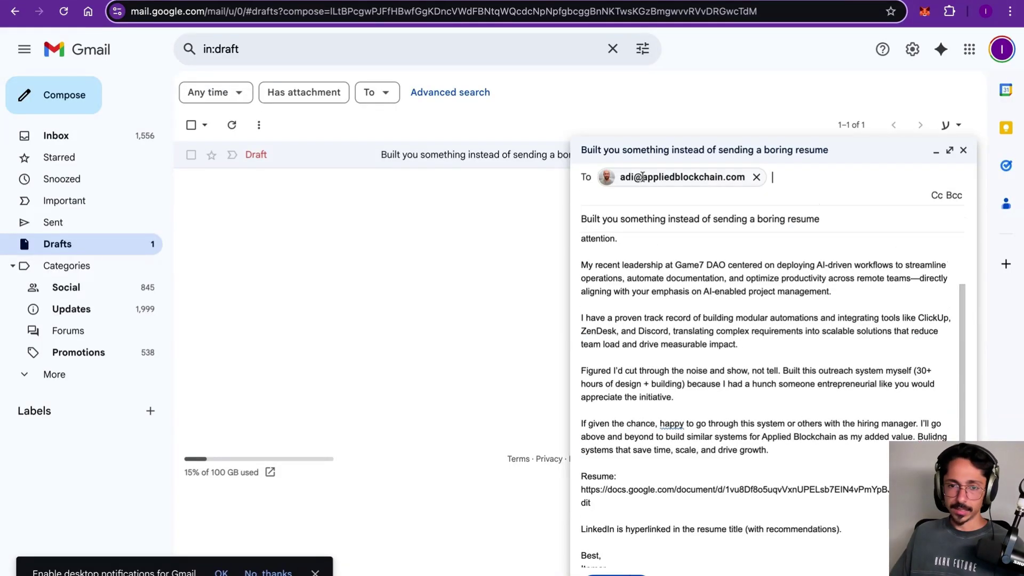
{"action": "left_click", "coordinate": [624, 217]}
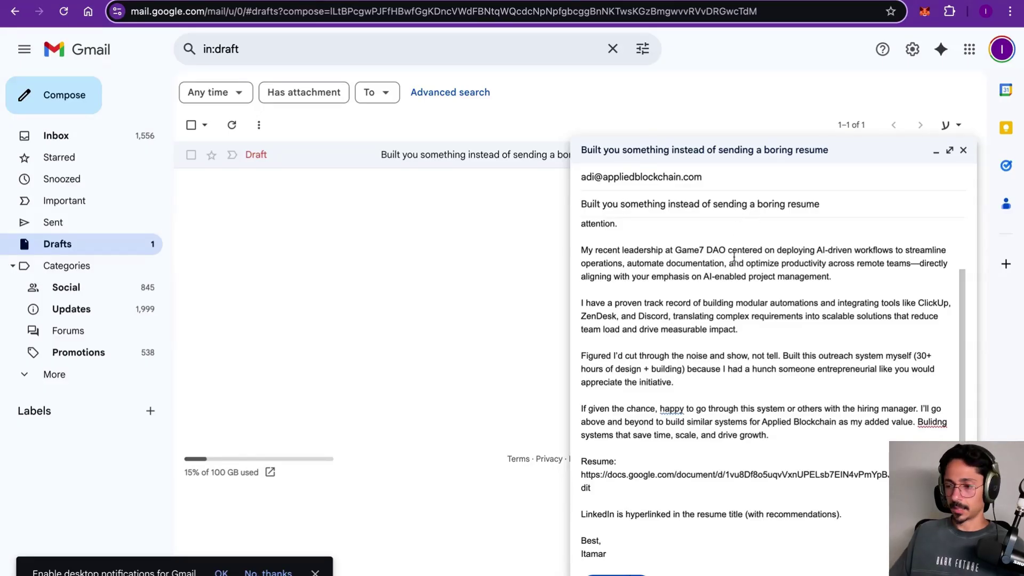
{"action": "scroll", "coordinate": [730, 283], "scroll_direction": "up", "scroll_amount": 1}
{"action": "scroll", "coordinate": [733, 309], "scroll_direction": "down", "scroll_amount": 1}
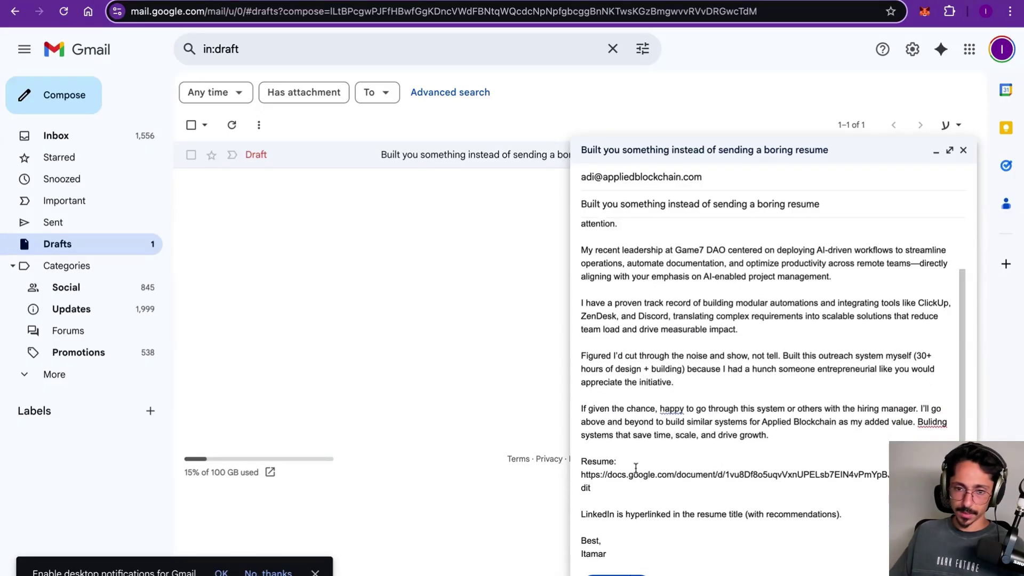
{"action": "scroll", "coordinate": [662, 389], "scroll_direction": "up", "scroll_amount": 1}
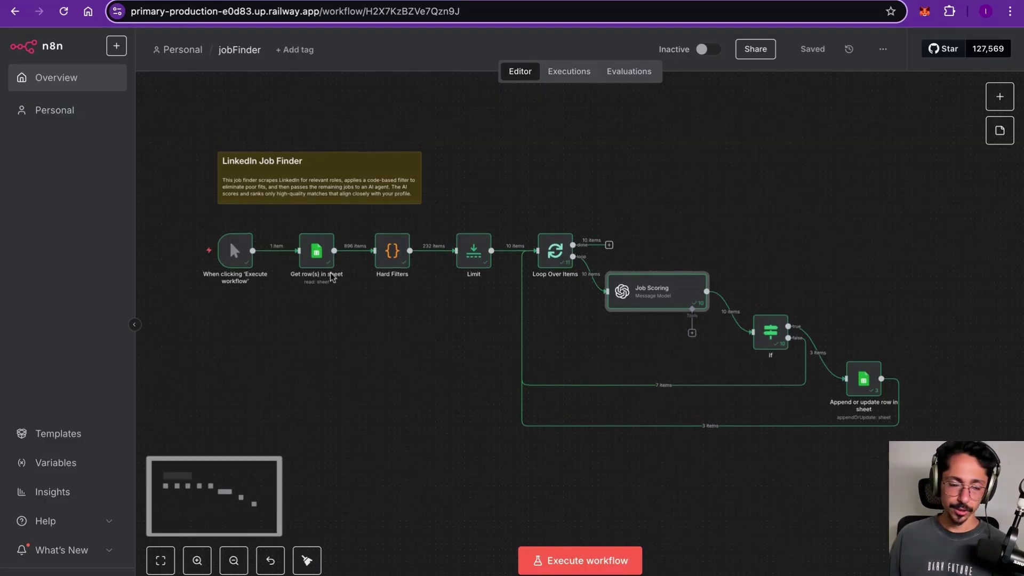
Step: Look over the jobFinder workflow in n8n, and switch to the Linkedin Jobs Scraper - PPR actor in Apify
{"action": "scroll", "coordinate": [343, 350], "scroll_direction": "up", "scroll_amount": 2}
{"action": "scroll", "coordinate": [343, 351], "scroll_direction": "up", "scroll_amount": 2}
{"action": "scroll", "coordinate": [343, 350], "scroll_direction": "down", "scroll_amount": 1}
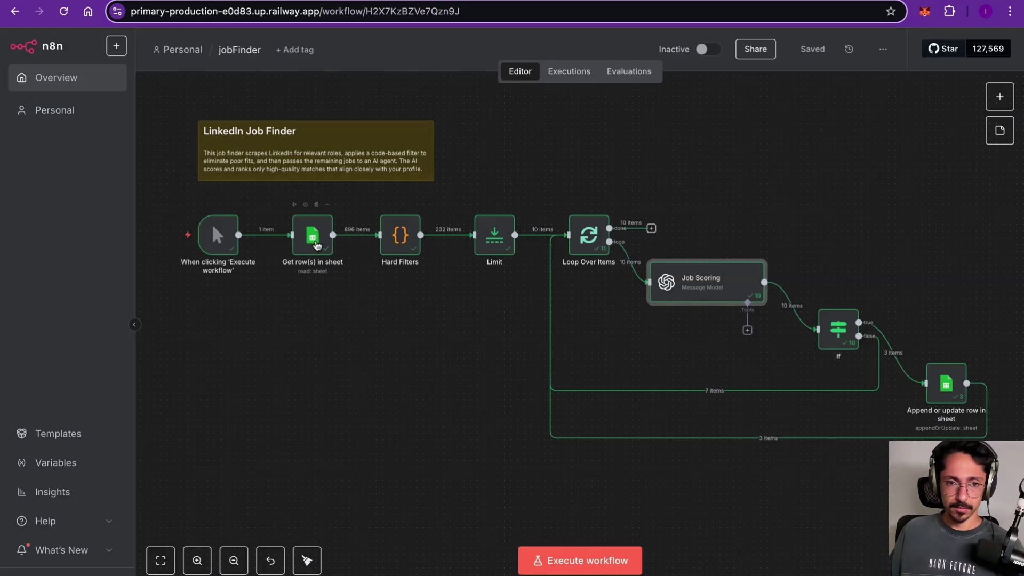
{"action": "left_click", "coordinate": [439, 1]}
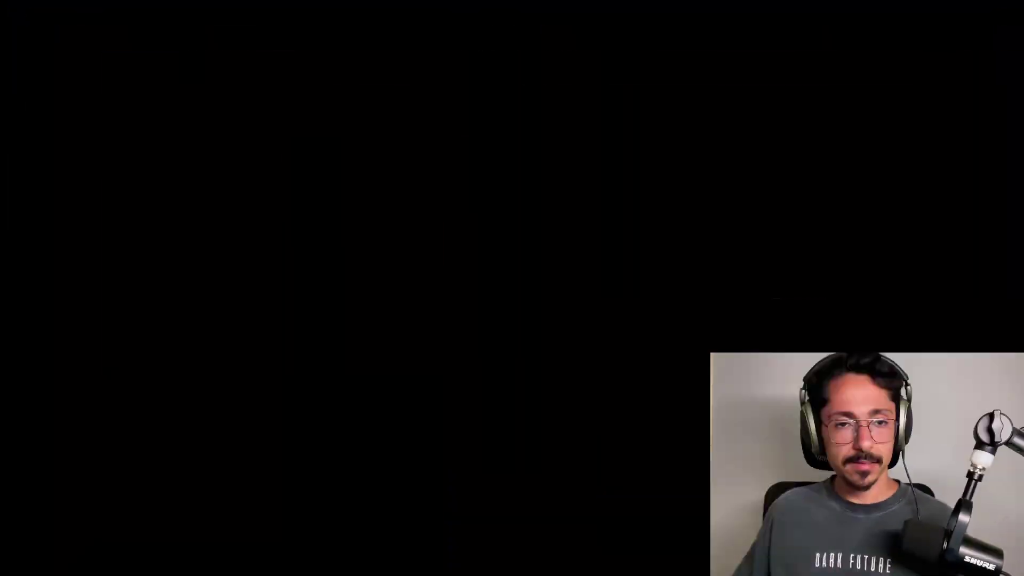
Step: Examine the LinkedIn jobs search URL in the actor's input, and check the browser's option for an incognito window
{"action": "scroll", "coordinate": [428, 192], "scroll_direction": "up", "scroll_amount": 1}
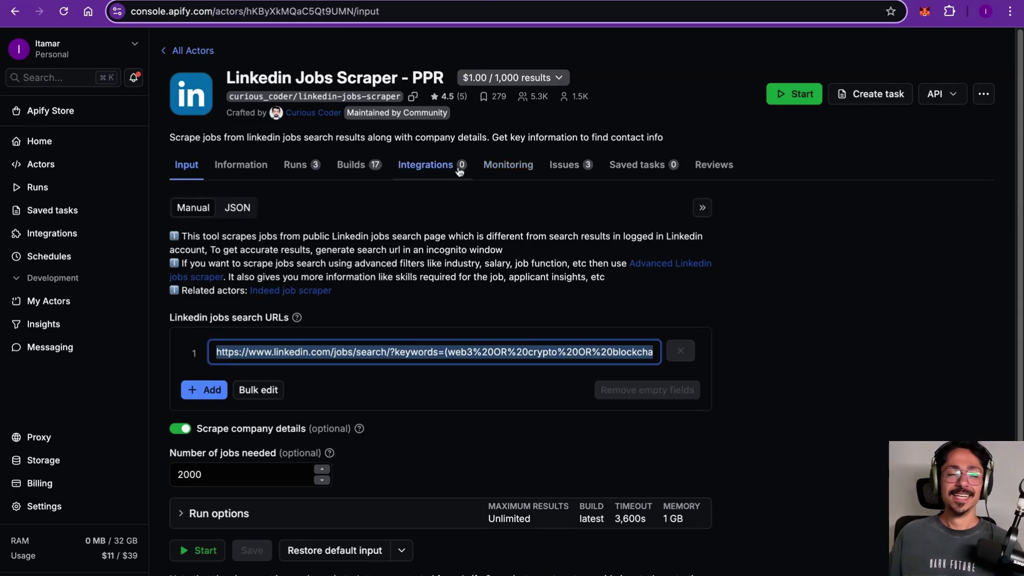
{"action": "scroll", "coordinate": [409, 158], "scroll_direction": "down", "scroll_amount": 1}
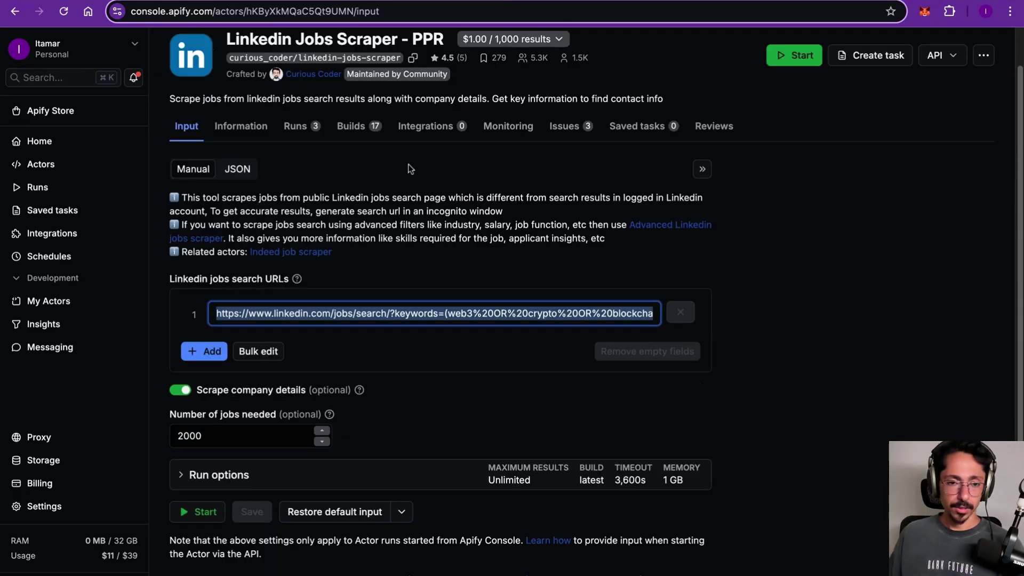
{"action": "triple_click", "coordinate": [408, 314]}
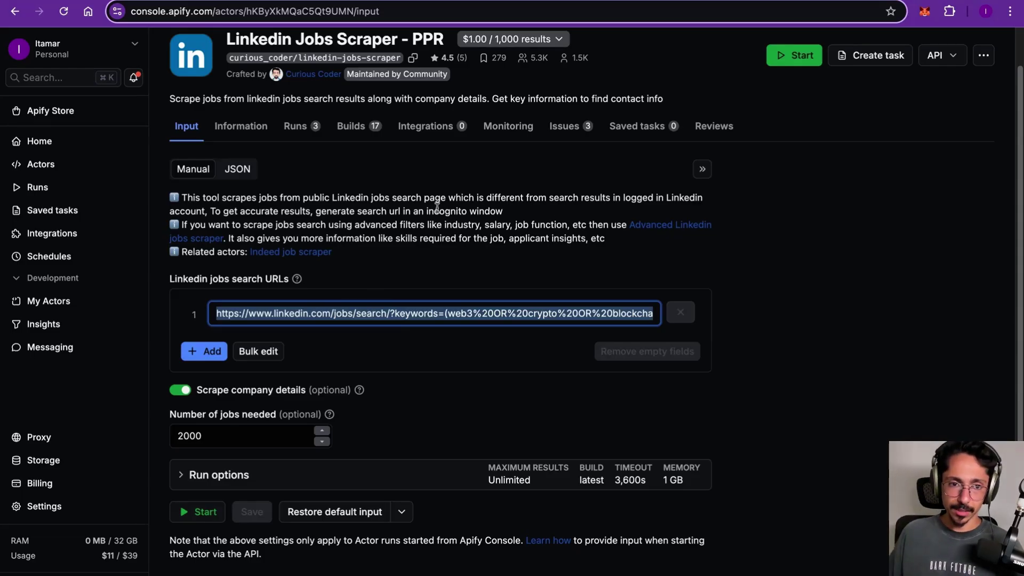
{"action": "left_click", "coordinate": [986, 12]}
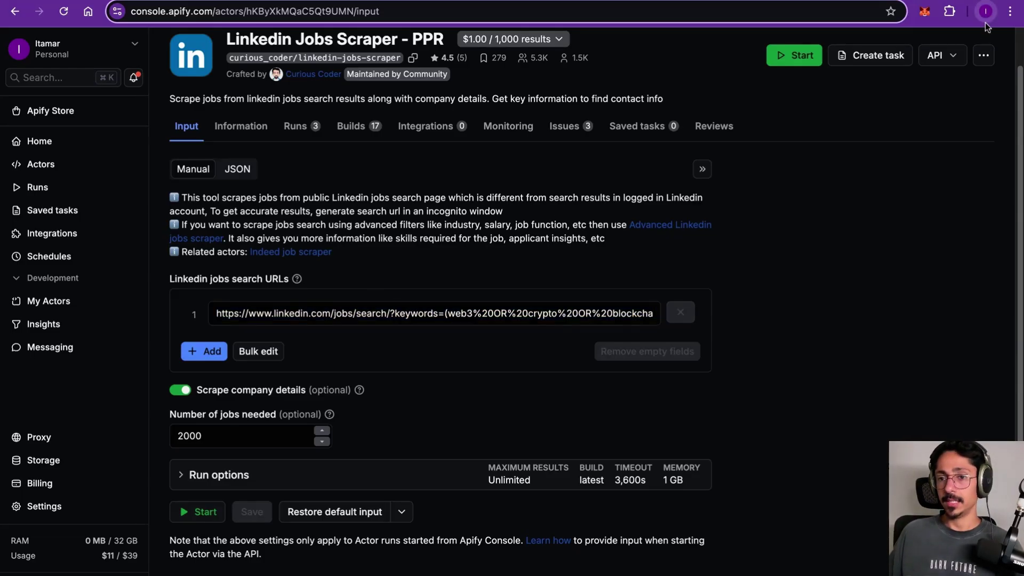
{"action": "left_click", "coordinate": [1014, 12]}
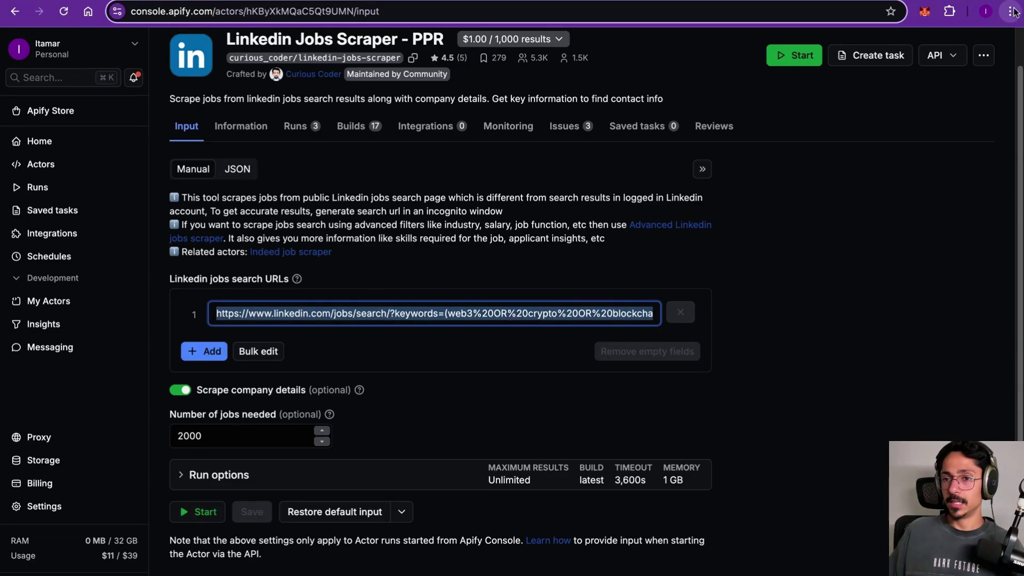
{"action": "key", "text": "super+shift+n"}
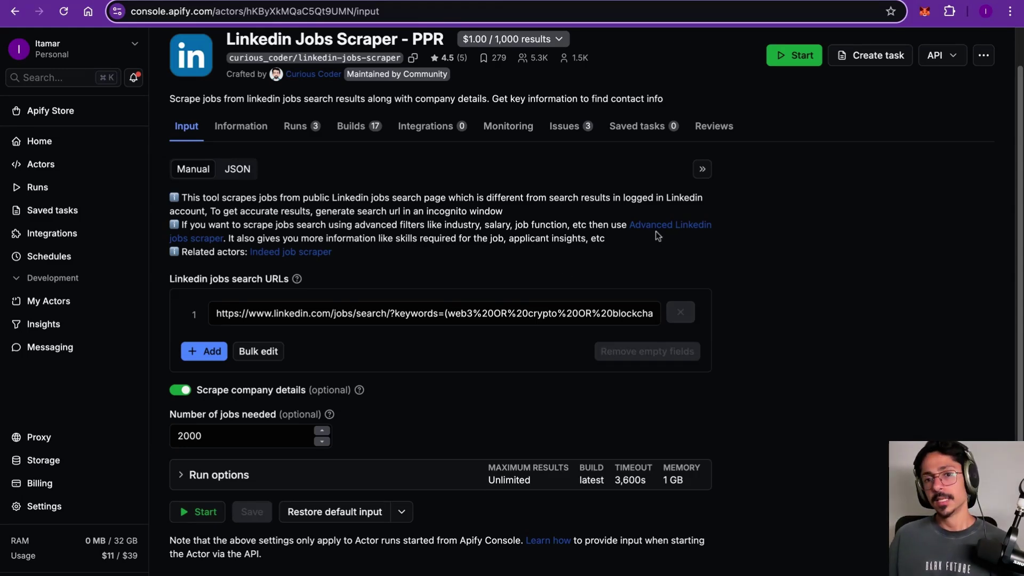
Step: Check the number of jobs needed in the scraper's input, and open the list of recent Apify runs
{"action": "left_click", "coordinate": [227, 443]}
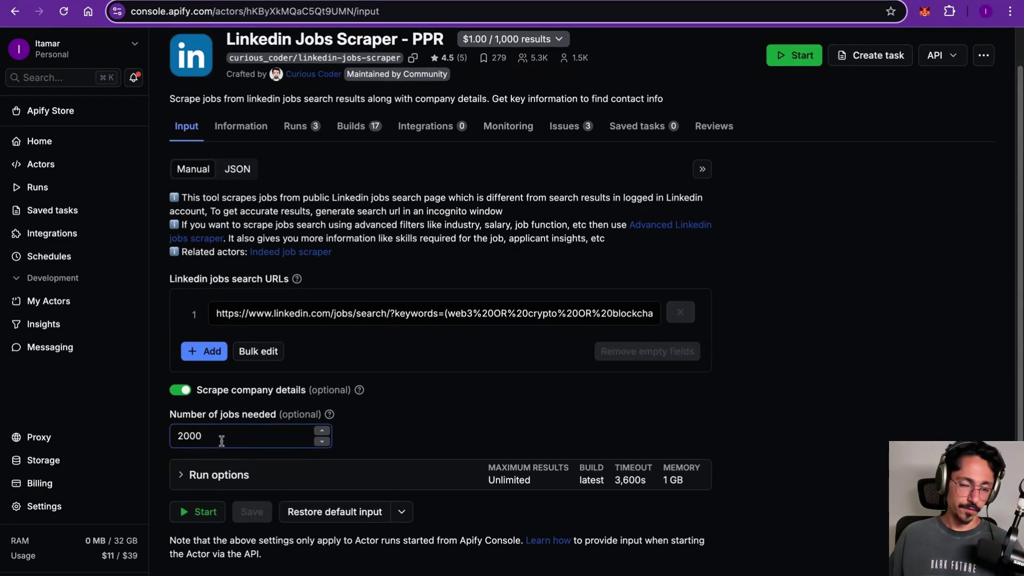
{"action": "left_click", "coordinate": [406, 355]}
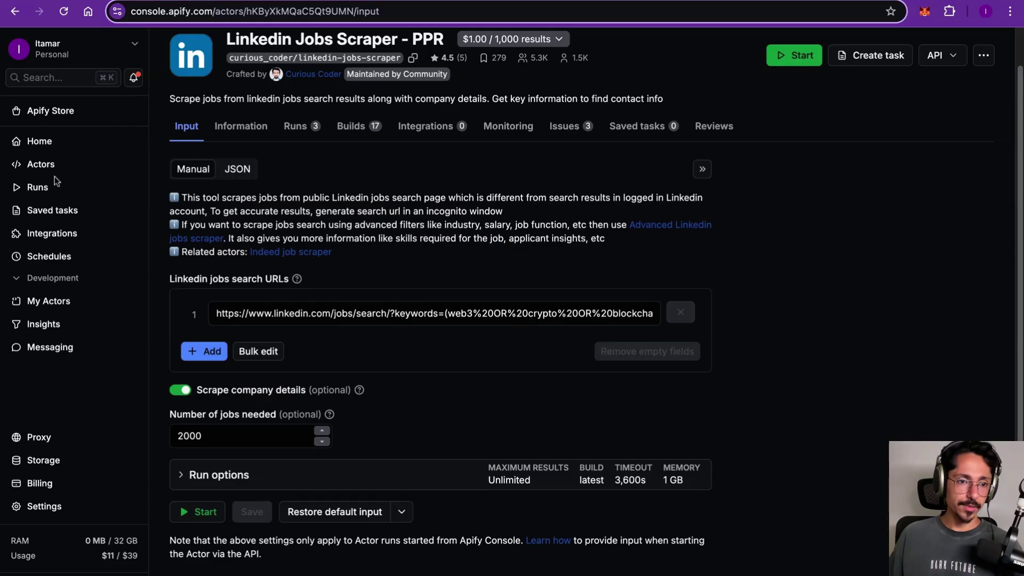
{"action": "left_click", "coordinate": [48, 189]}
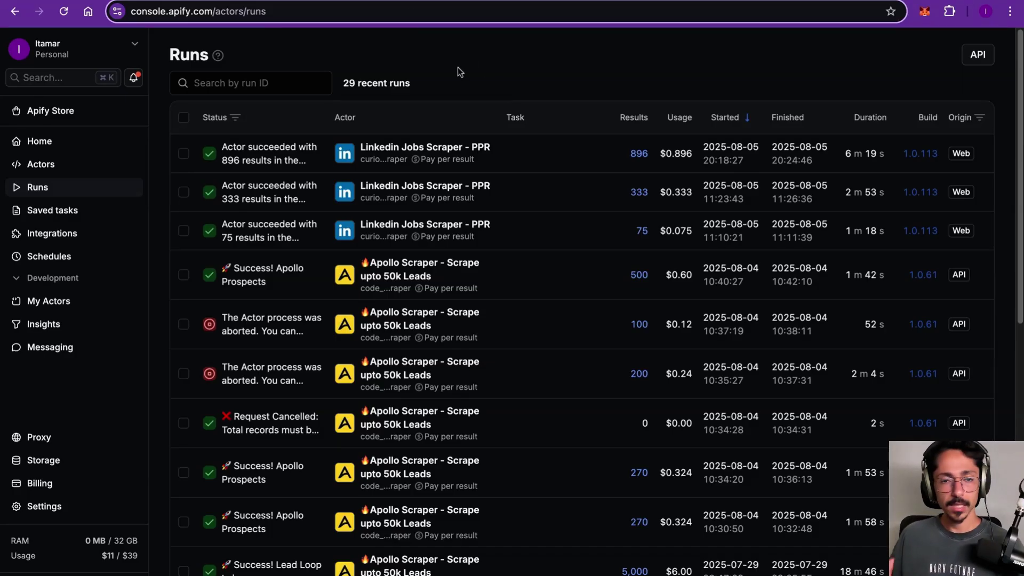
Step: Return to the jobFinder workflow in n8n, and open the raw scraped jobs sheet in the Job Scraper spreadsheet
{"action": "left_click", "coordinate": [373, 0]}
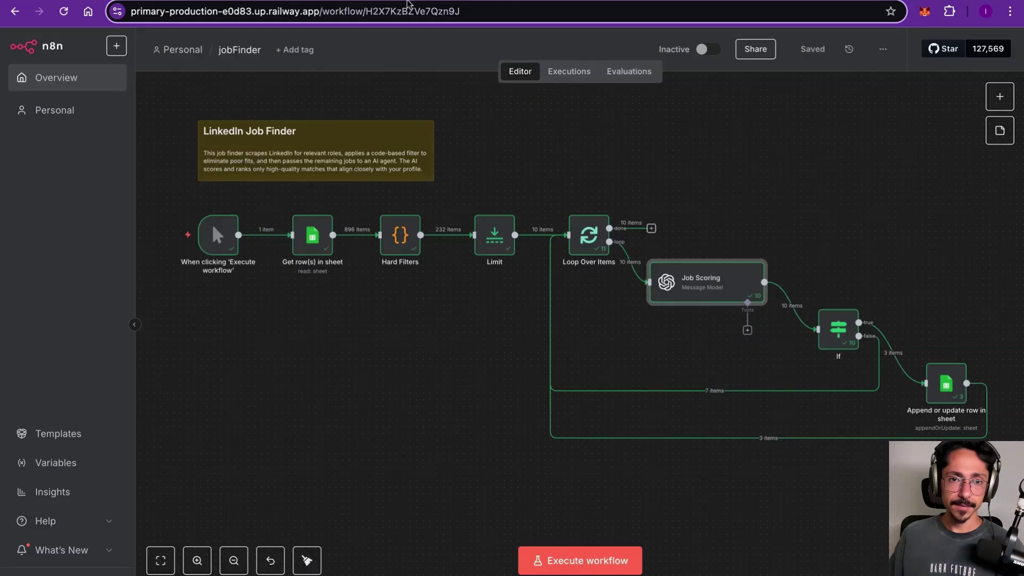
{"action": "left_click", "coordinate": [538, 0]}
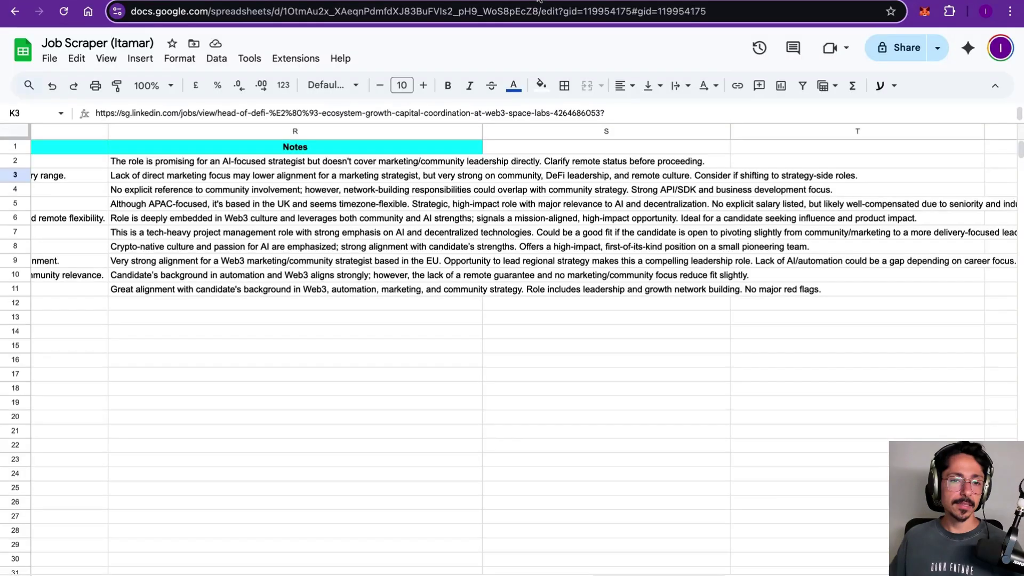
{"action": "left_click", "coordinate": [330, 575]}
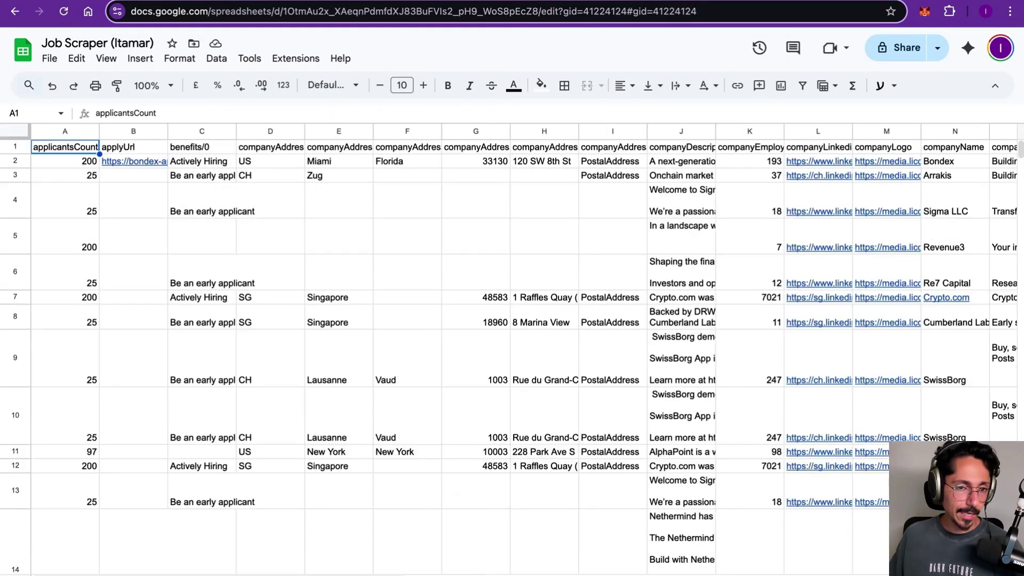
Step: Skim the scraped job rows in the Job Scraper spreadsheet, and return to the jobFinder workflow in n8n
{"action": "scroll", "coordinate": [402, 360], "scroll_direction": "down", "scroll_amount": 20}
{"action": "scroll", "coordinate": [402, 362], "scroll_direction": "down", "scroll_amount": 15}
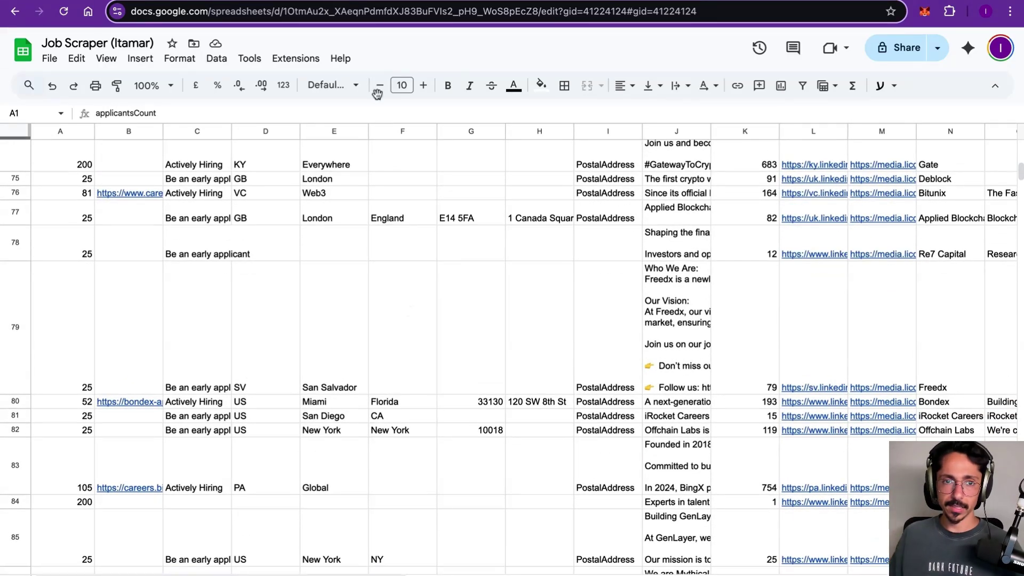
{"action": "left_click", "coordinate": [360, 7]}
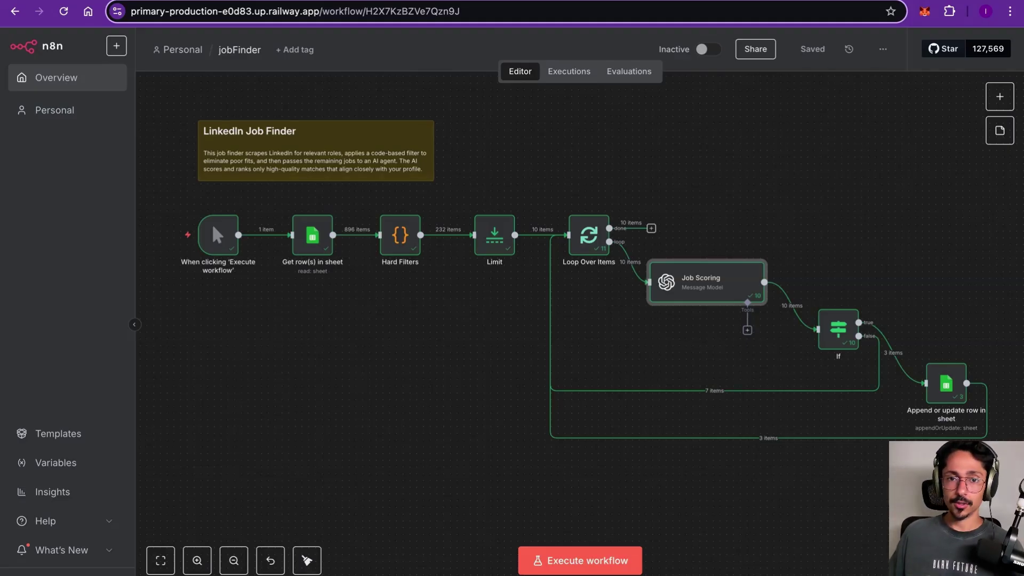
Step: Add a blank sheet to the Job Scraper spreadsheet, and view the upload option for importing a file without importing anything
{"action": "key", "text": "ctrl+Tab"}
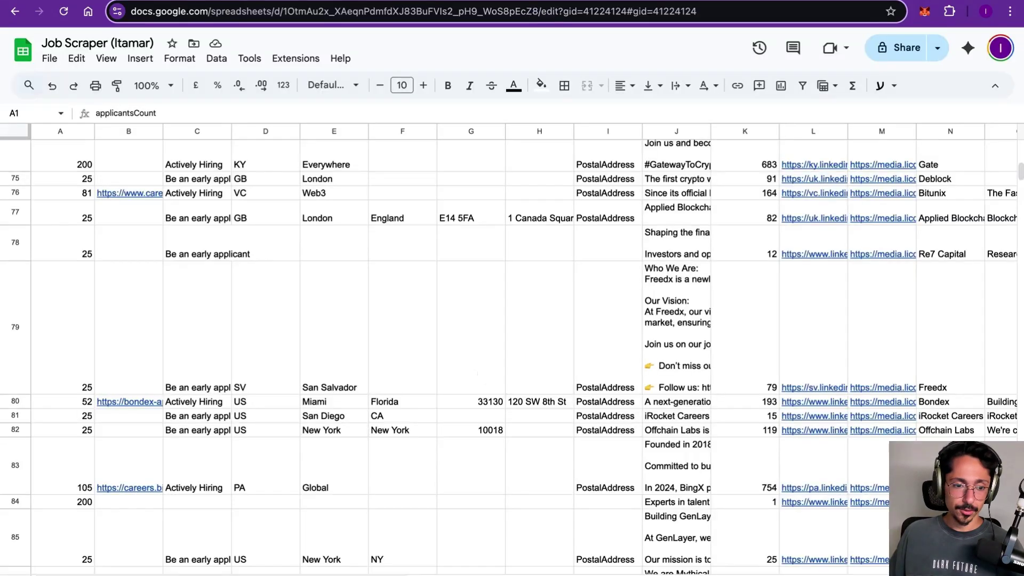
{"action": "left_click", "coordinate": [50, 58]}
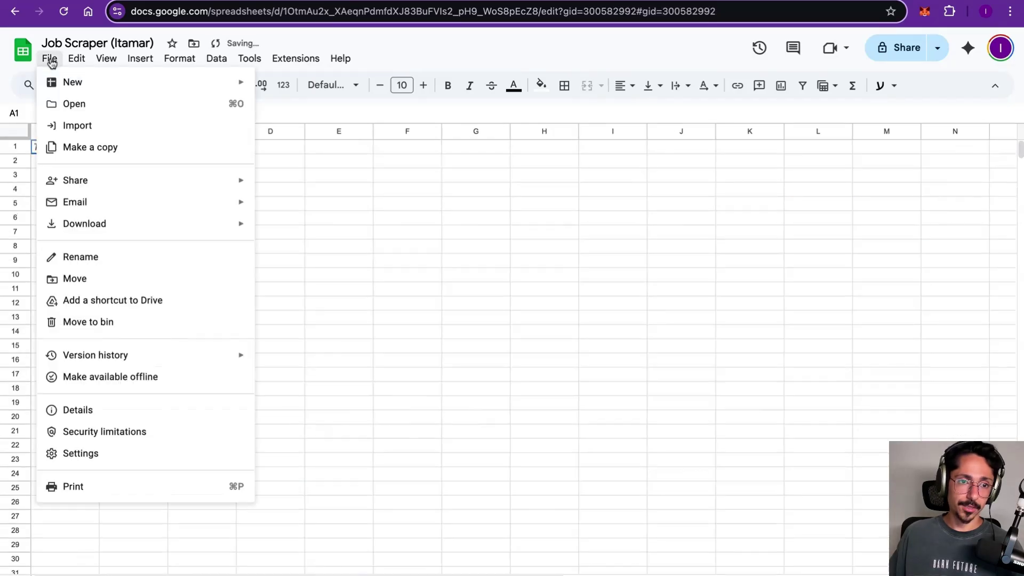
{"action": "left_click", "coordinate": [129, 127]}
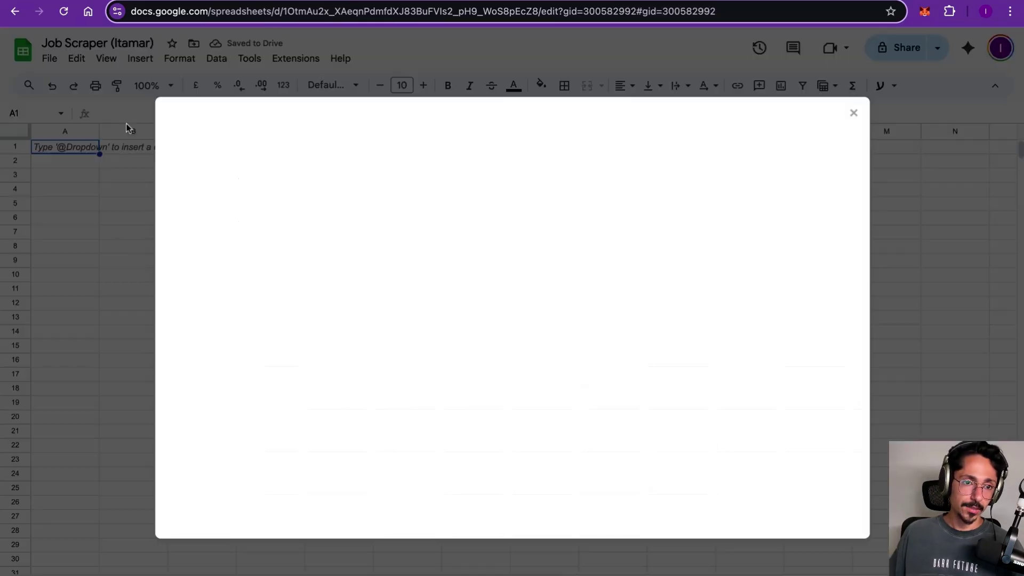
{"action": "left_click", "coordinate": [396, 165]}
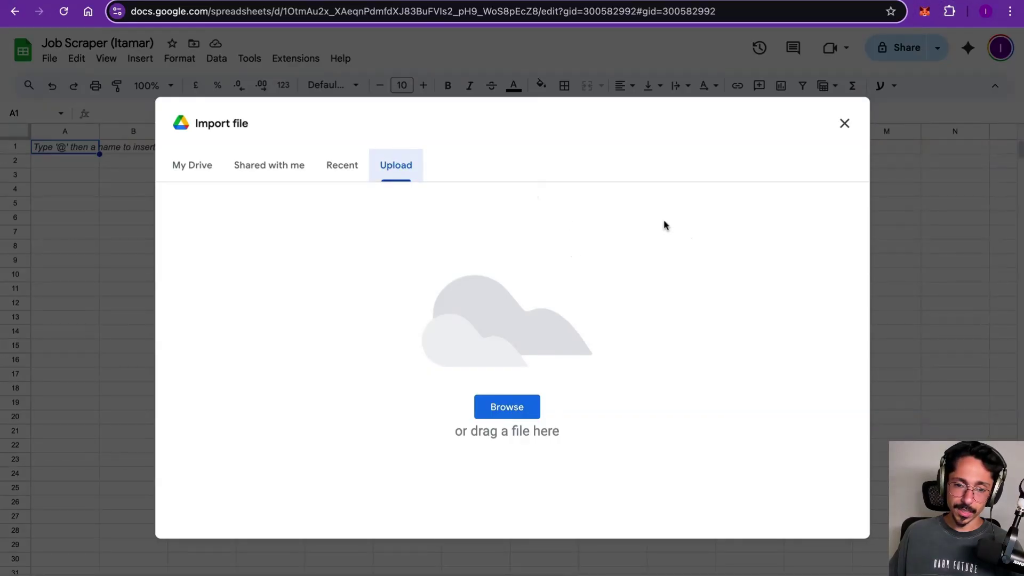
{"action": "left_click", "coordinate": [845, 124]}
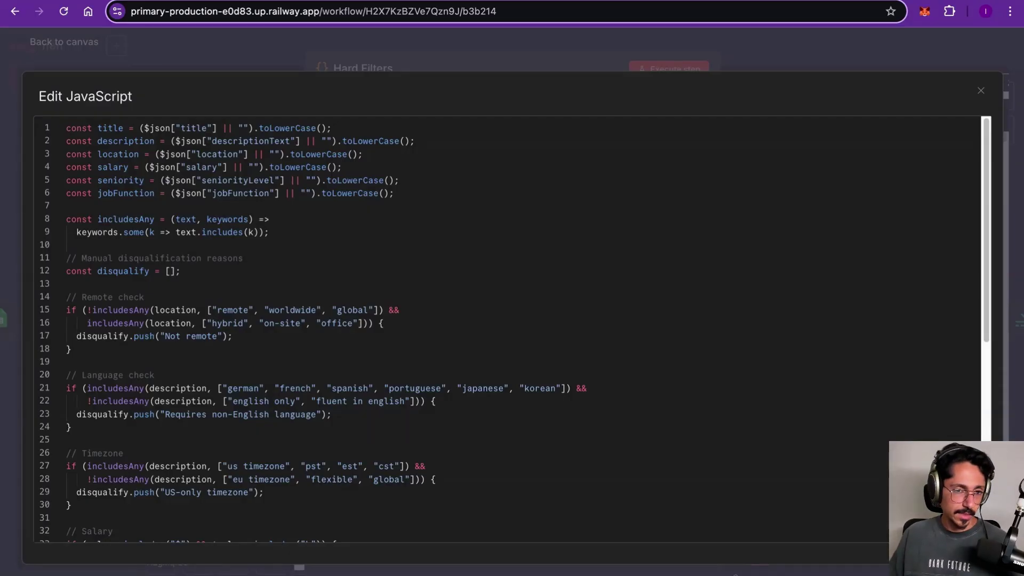
Step: Examine the Hard Filters node's full JavaScript in the jobFinder workflow, and return to the canvas
{"action": "scroll", "coordinate": [507, 331], "scroll_direction": "down", "scroll_amount": 10}
{"action": "scroll", "coordinate": [507, 331], "scroll_direction": "up", "scroll_amount": 10}
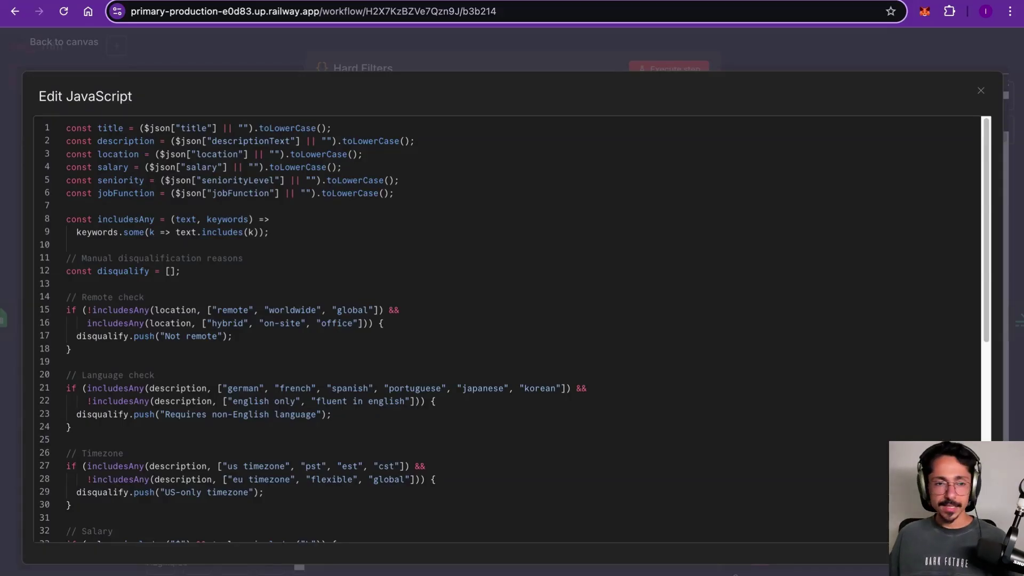
{"action": "left_click", "coordinate": [83, 128]}
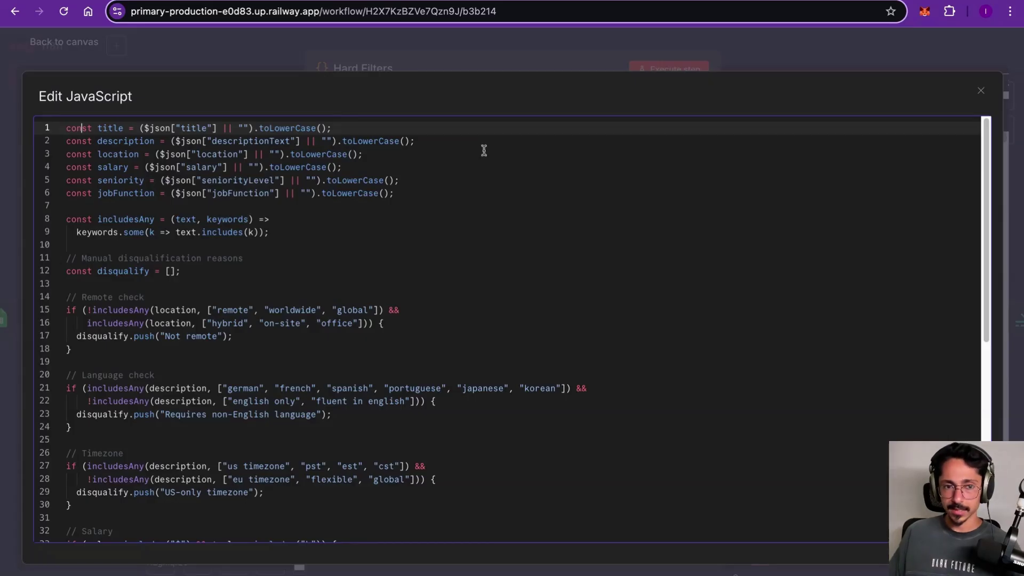
{"action": "left_click", "coordinate": [789, 47]}
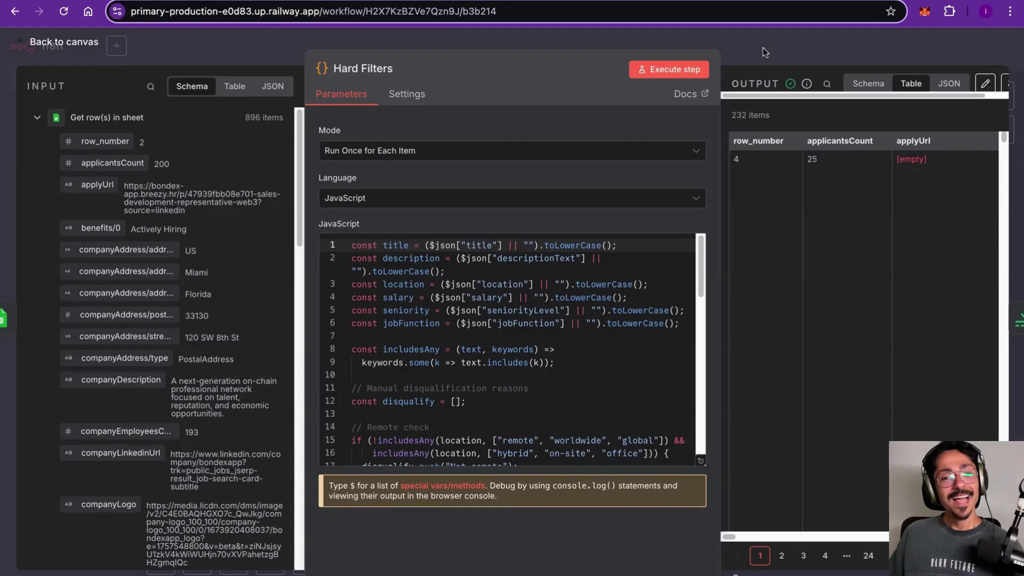
{"action": "left_click", "coordinate": [763, 47]}
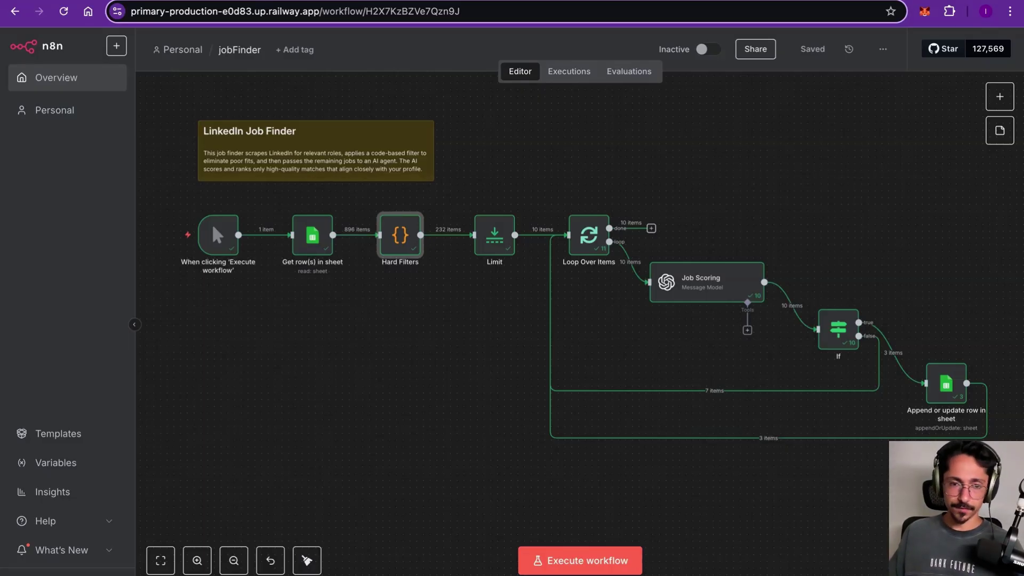
Step: Reopen the Hard Filters node, check its code down to the relevance filter, and close it
{"action": "double_click", "coordinate": [400, 237]}
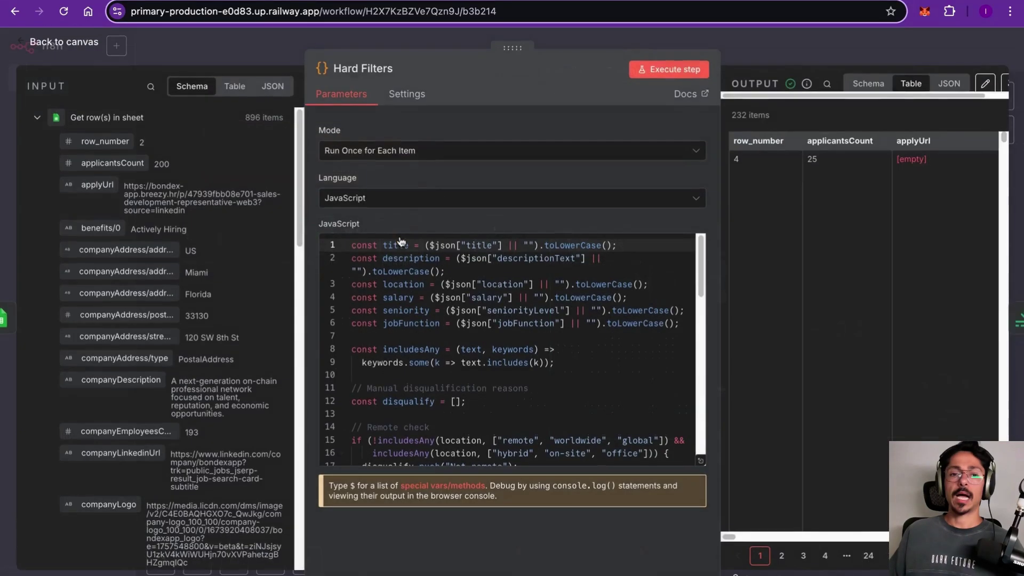
{"action": "scroll", "coordinate": [501, 347], "scroll_direction": "down", "scroll_amount": 15}
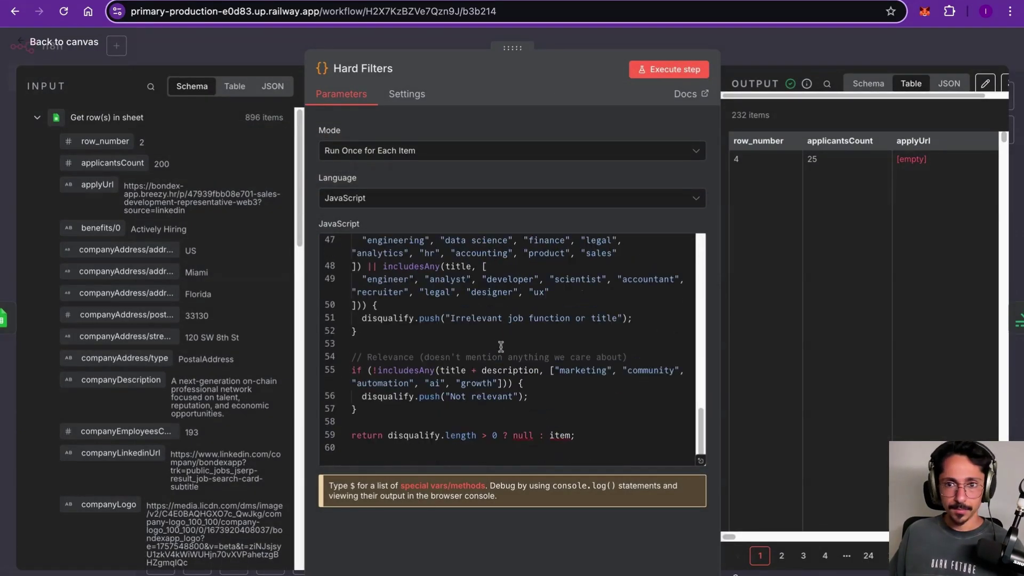
{"action": "scroll", "coordinate": [501, 347], "scroll_direction": "up", "scroll_amount": 15}
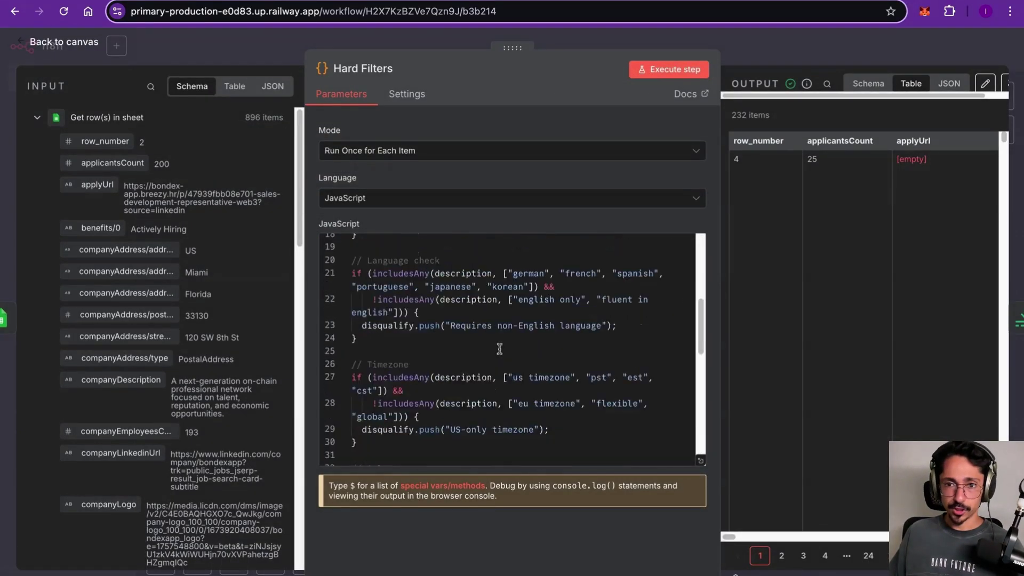
{"action": "left_click", "coordinate": [701, 460]}
{"action": "left_click", "coordinate": [763, 63]}
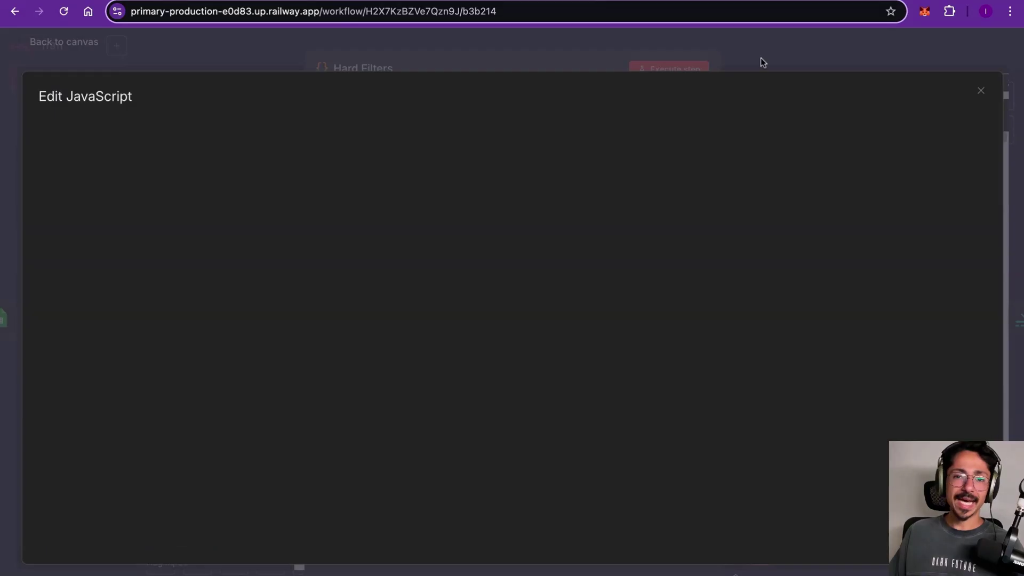
{"action": "left_click", "coordinate": [763, 62]}
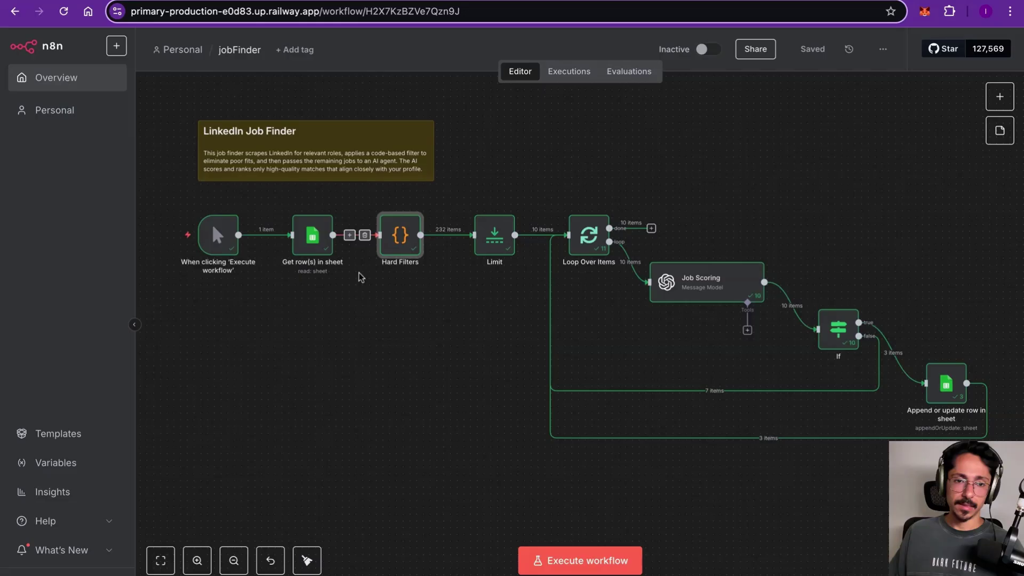
Step: Look over the jobFinder workflow's nodes from the manual trigger through job scoring to the sheet update
{"action": "scroll", "coordinate": [691, 328], "scroll_direction": "right", "scroll_amount": 3}
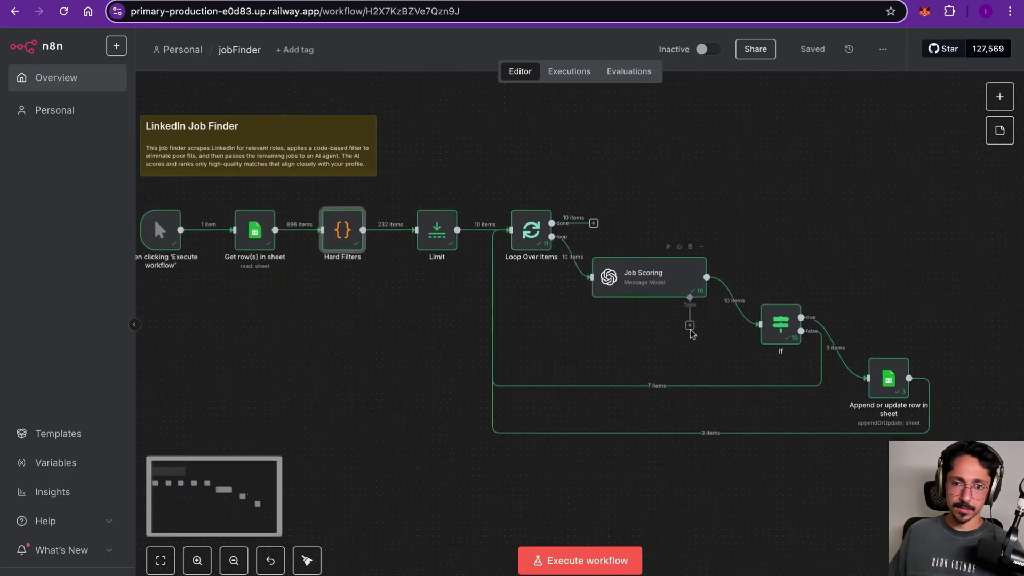
{"action": "scroll", "coordinate": [692, 334], "scroll_direction": "left", "scroll_amount": 3}
{"action": "scroll", "coordinate": [692, 335], "scroll_direction": "up", "scroll_amount": 1}
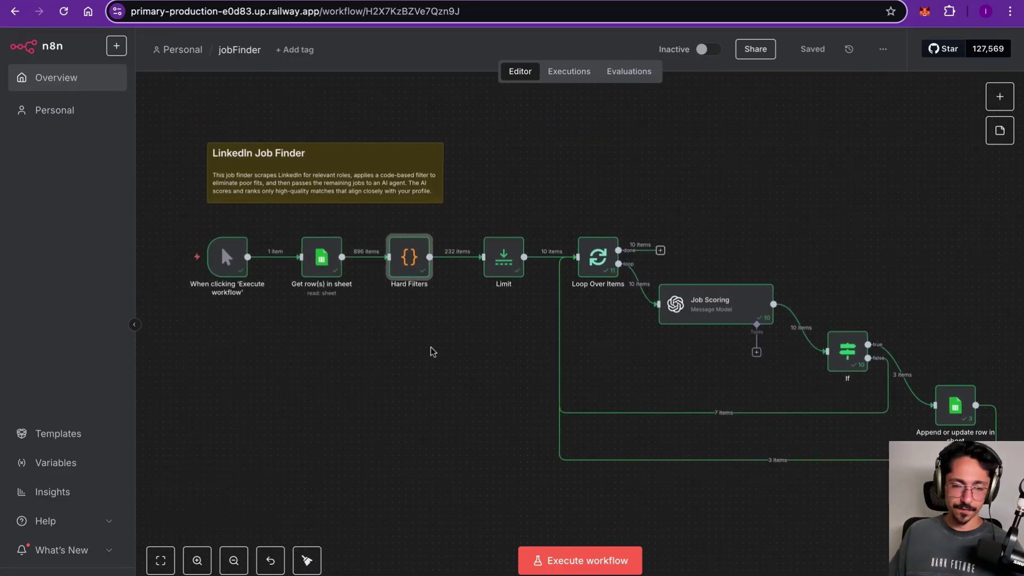
{"action": "scroll", "coordinate": [432, 352], "scroll_direction": "right", "scroll_amount": 5}
{"action": "scroll", "coordinate": [432, 352], "scroll_direction": "left", "scroll_amount": 4}
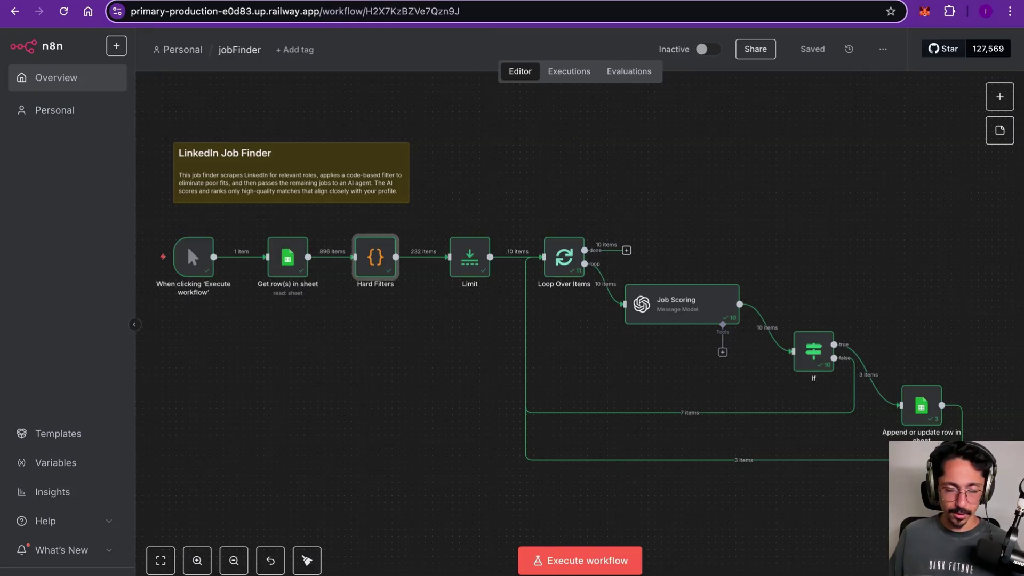
{"action": "scroll", "coordinate": [852, 234], "scroll_direction": "right", "scroll_amount": 4}
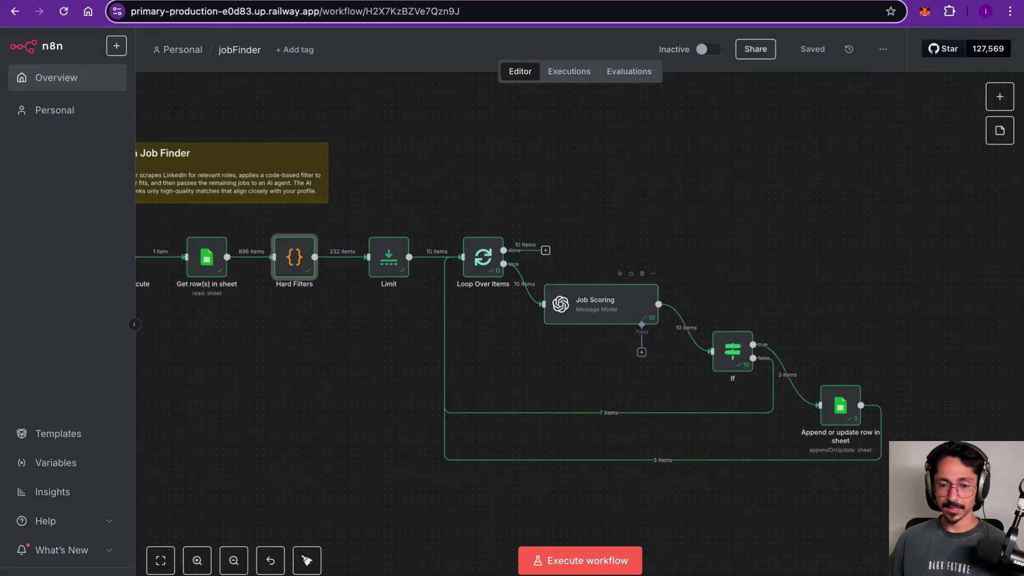
{"action": "scroll", "coordinate": [802, 254], "scroll_direction": "left", "scroll_amount": 5}
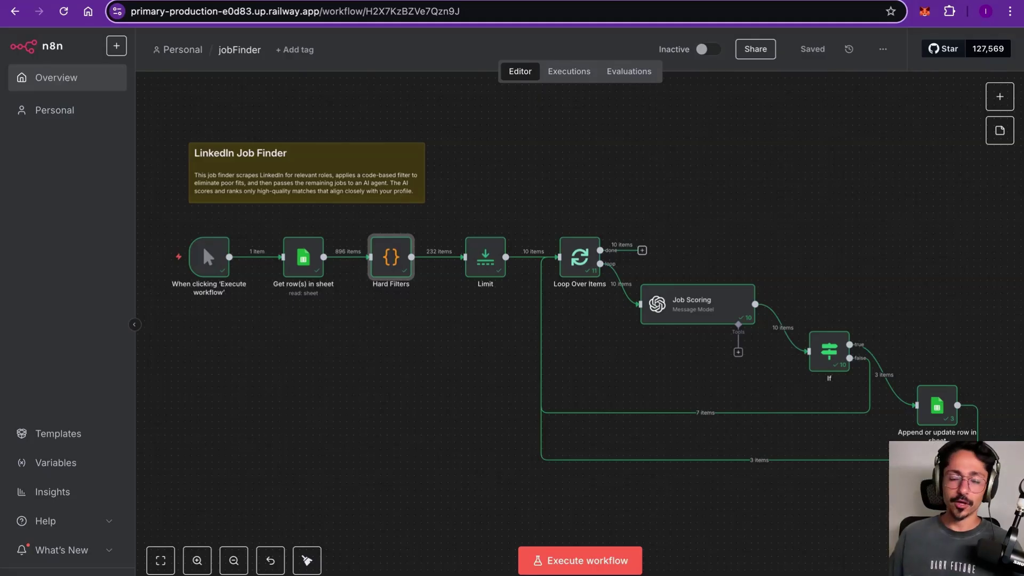
{"action": "scroll", "coordinate": [731, 263], "scroll_direction": "right", "scroll_amount": 1}
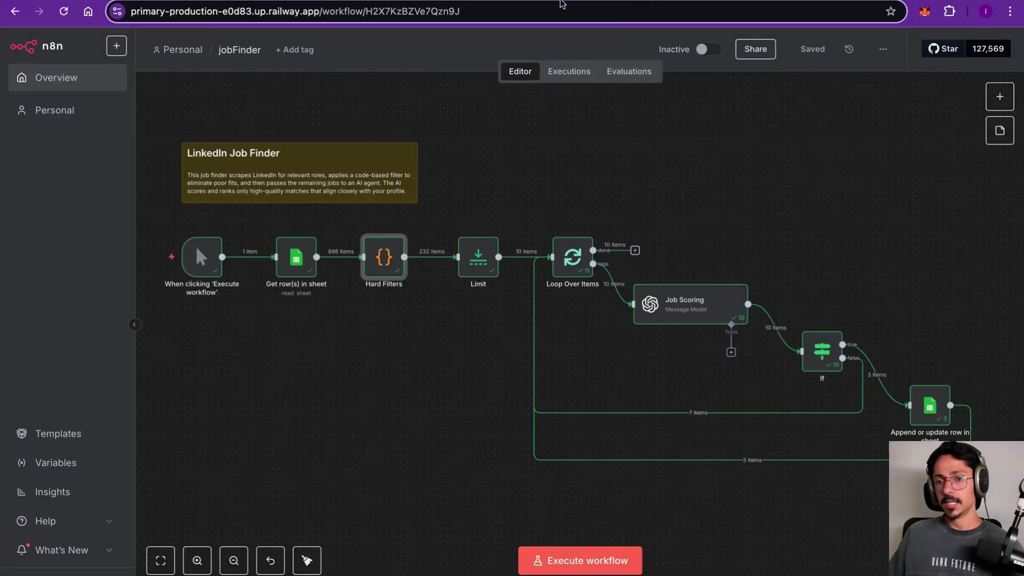
Step: Glance at the Job Scraper spreadsheet, and examine the settings and column mappings of jobFinder's Append or update row in sheet node
{"action": "key", "text": "ctrl+Tab"}
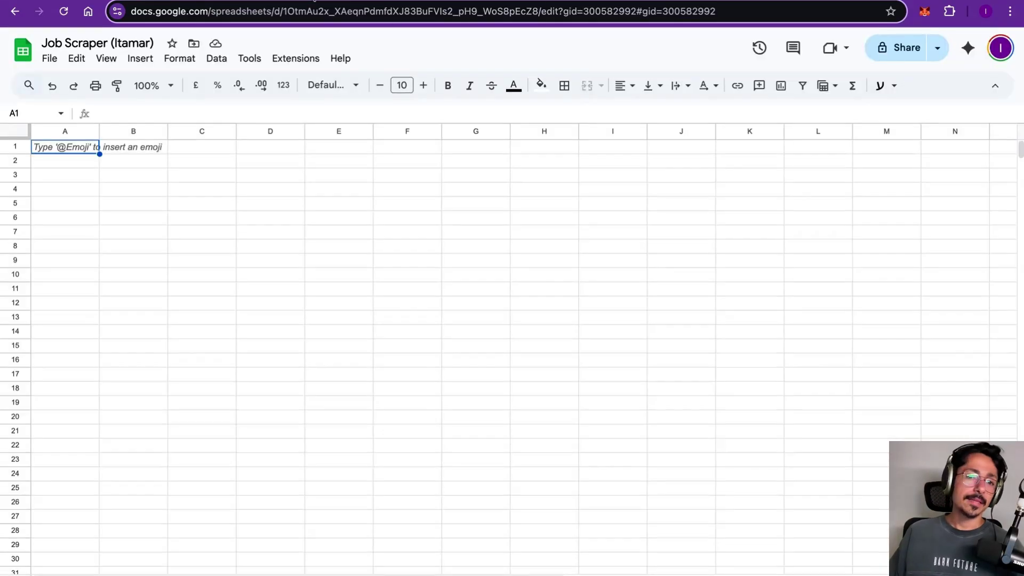
{"action": "left_click", "coordinate": [240, 1]}
{"action": "left_click", "coordinate": [321, 1]}
{"action": "scroll", "coordinate": [785, 365], "scroll_direction": "right", "scroll_amount": 1}
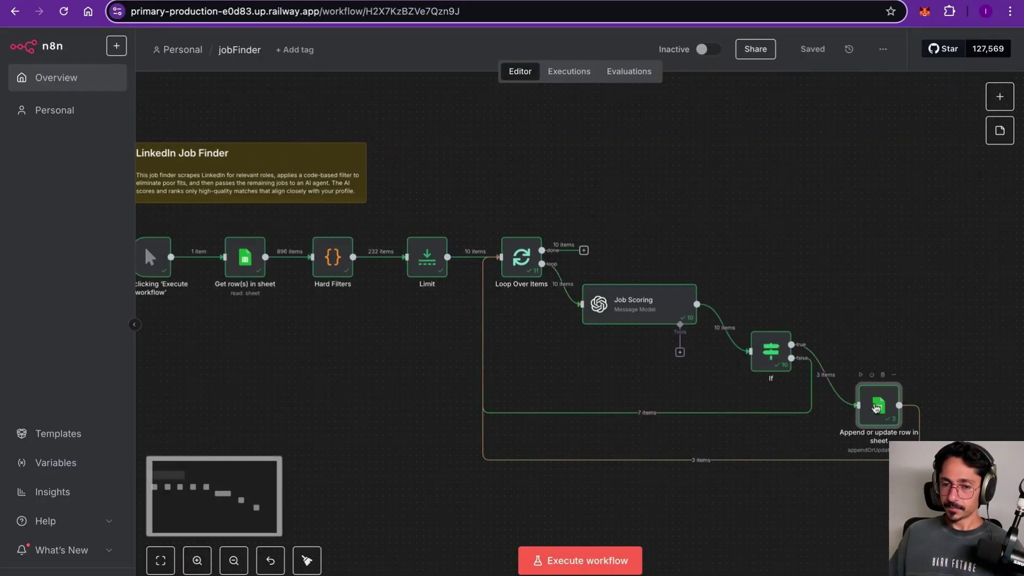
{"action": "double_click", "coordinate": [874, 405]}
{"action": "scroll", "coordinate": [496, 294], "scroll_direction": "down", "scroll_amount": 8}
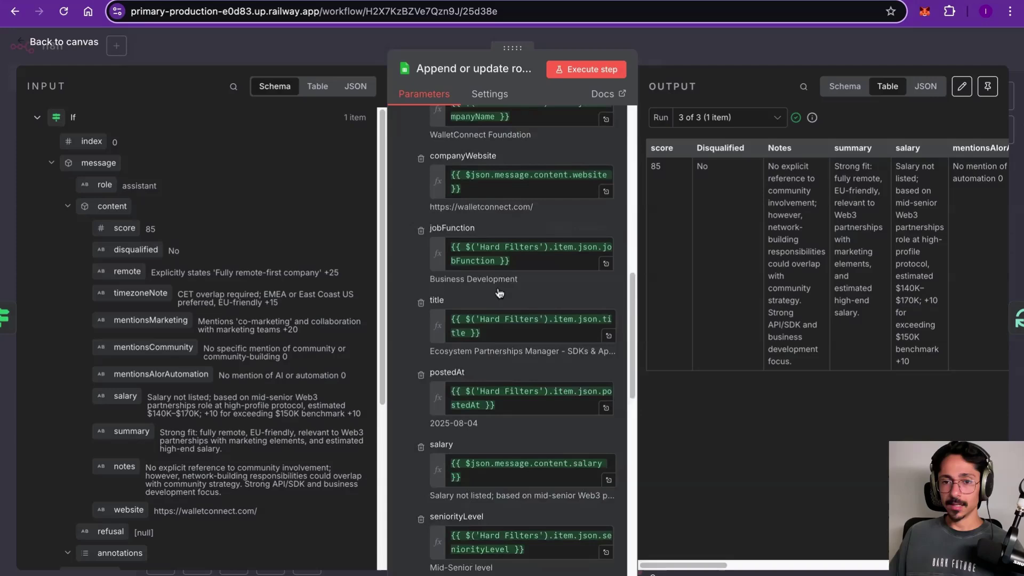
{"action": "scroll", "coordinate": [500, 292], "scroll_direction": "up", "scroll_amount": 10}
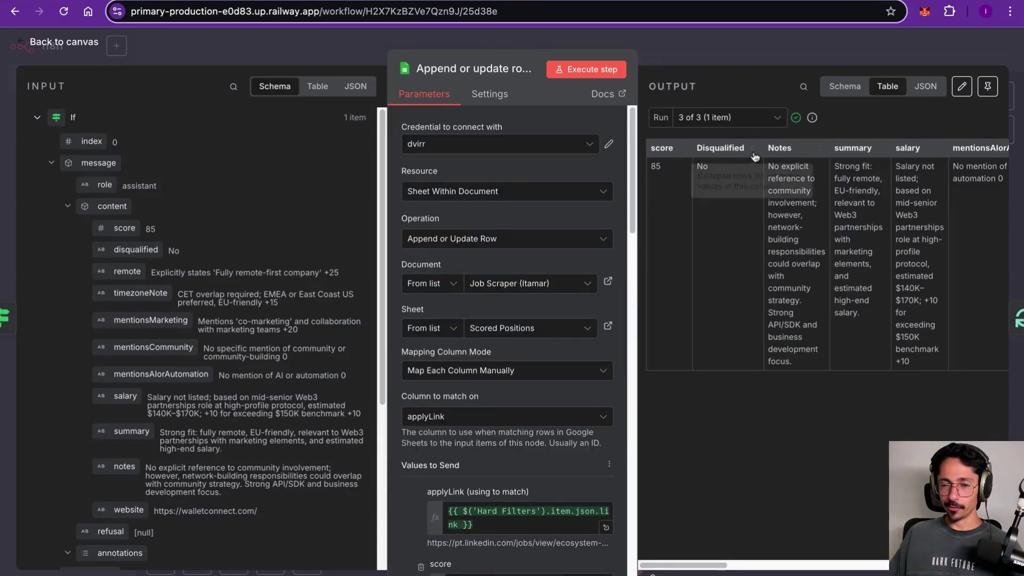
Step: Review the append node's output columns alongside its values to send, and return to the canvas
{"action": "scroll", "coordinate": [880, 263], "scroll_direction": "right", "scroll_amount": 5}
{"action": "scroll", "coordinate": [877, 258], "scroll_direction": "left", "scroll_amount": 5}
{"action": "scroll", "coordinate": [877, 258], "scroll_direction": "right", "scroll_amount": 10}
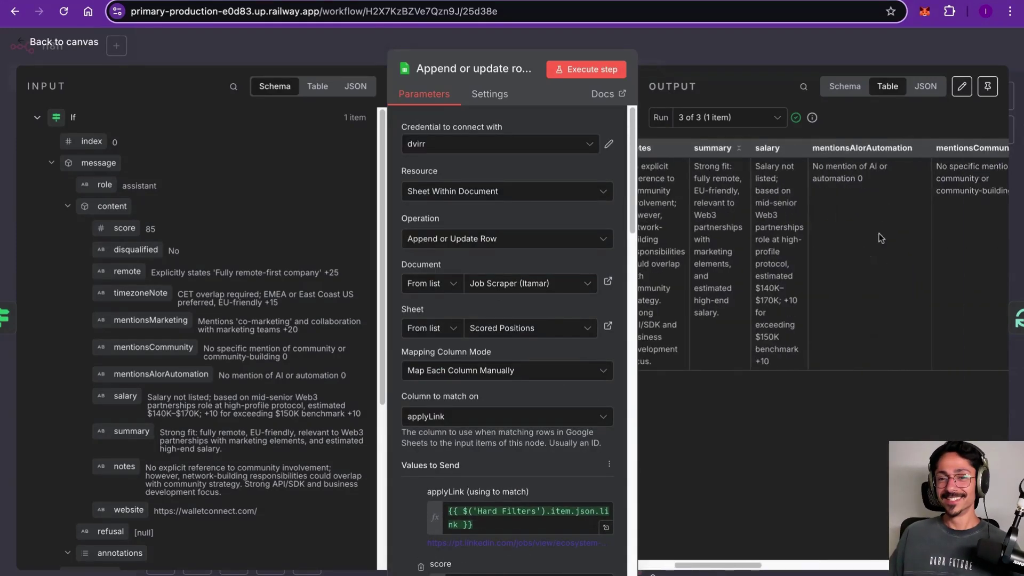
{"action": "scroll", "coordinate": [877, 233], "scroll_direction": "right", "scroll_amount": 3}
{"action": "scroll", "coordinate": [536, 310], "scroll_direction": "down", "scroll_amount": 6}
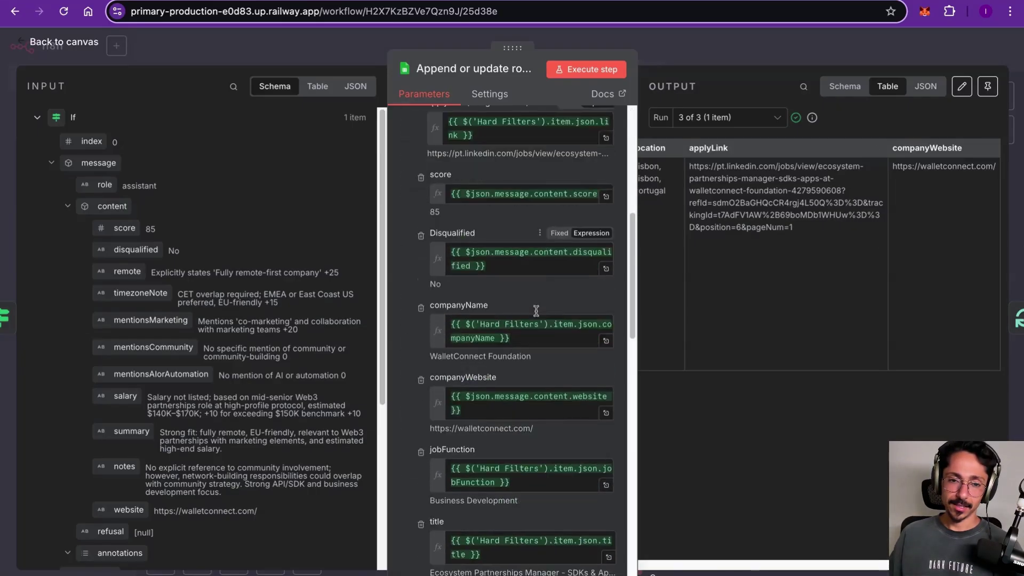
{"action": "scroll", "coordinate": [501, 228], "scroll_direction": "down", "scroll_amount": 1}
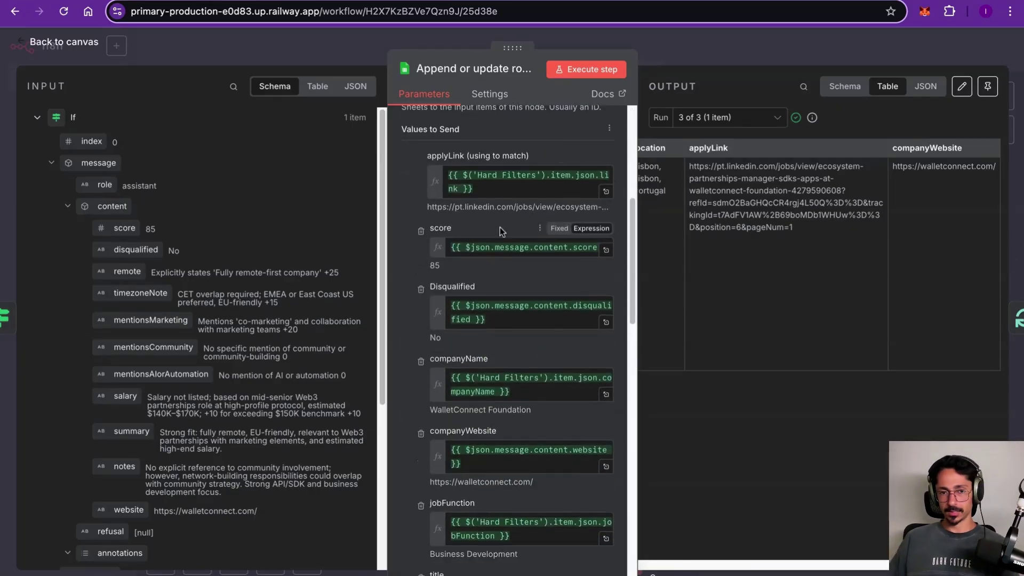
{"action": "left_click", "coordinate": [662, 52]}
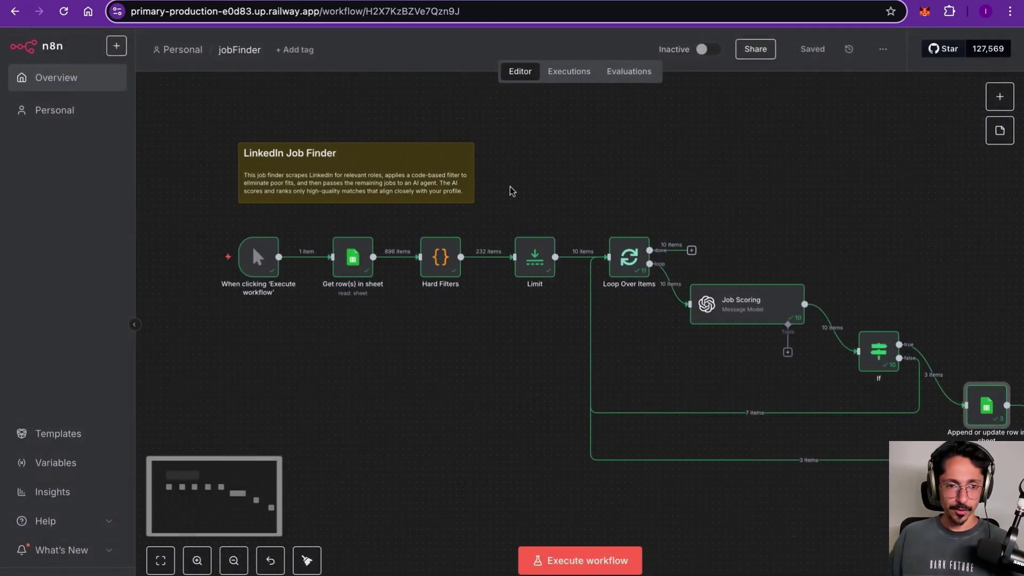
Step: Inspect the output fields of the Get row(s) in sheet node, and those of the Hard Filters node
{"action": "double_click", "coordinate": [353, 257]}
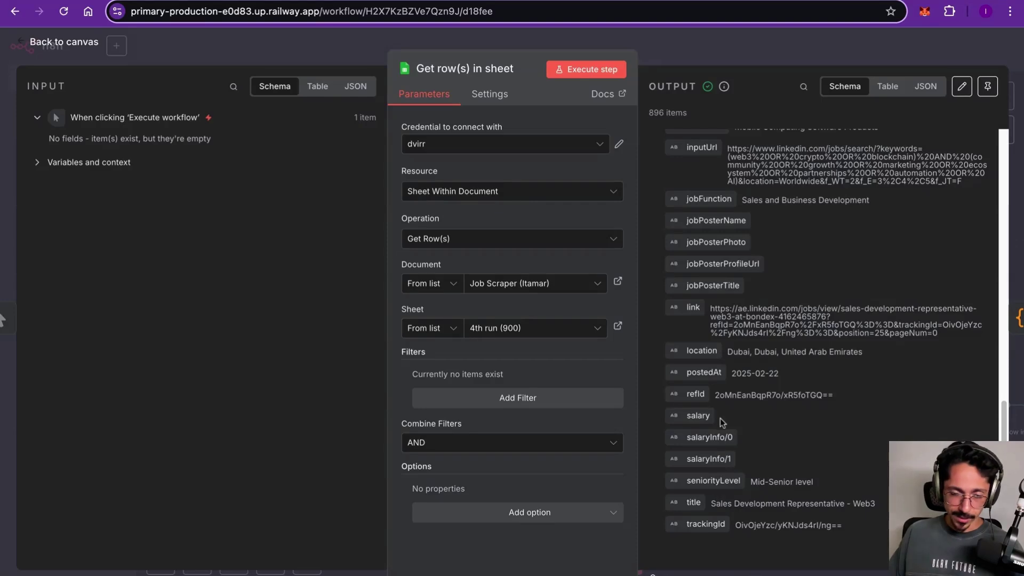
{"action": "scroll", "coordinate": [778, 451], "scroll_direction": "up", "scroll_amount": 10}
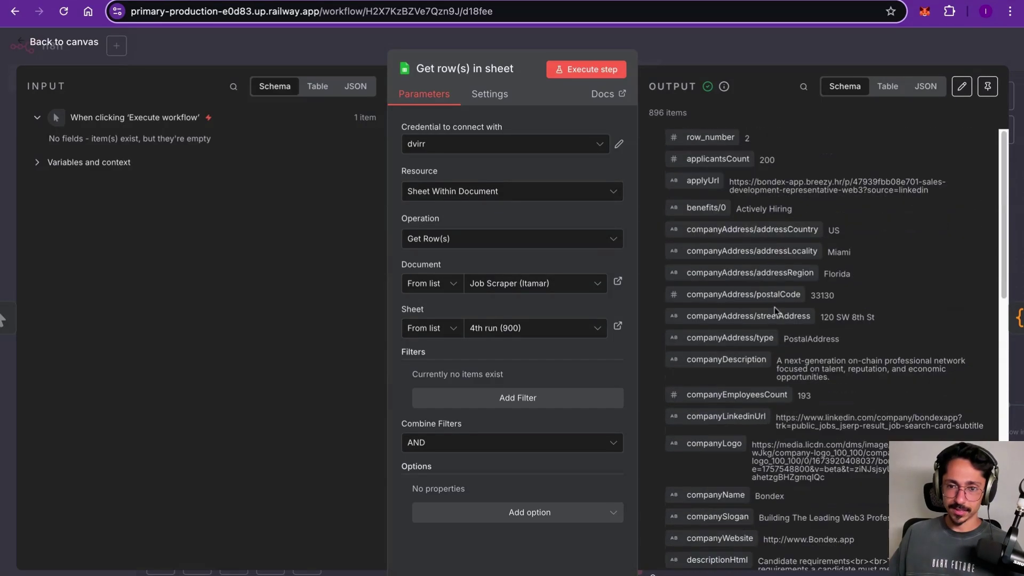
{"action": "left_click", "coordinate": [756, 52]}
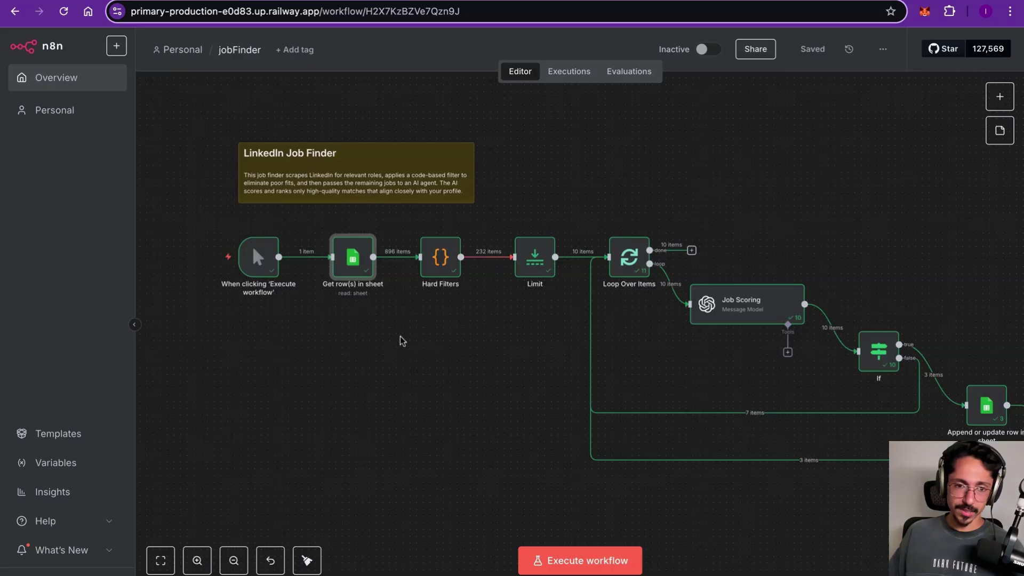
{"action": "double_click", "coordinate": [451, 269]}
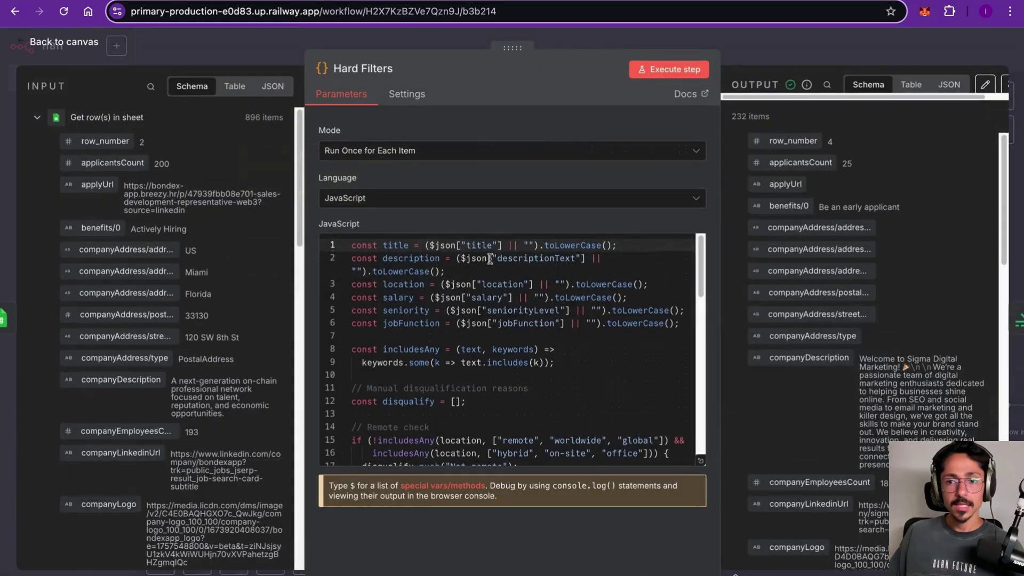
{"action": "scroll", "coordinate": [821, 265], "scroll_direction": "down", "scroll_amount": 7}
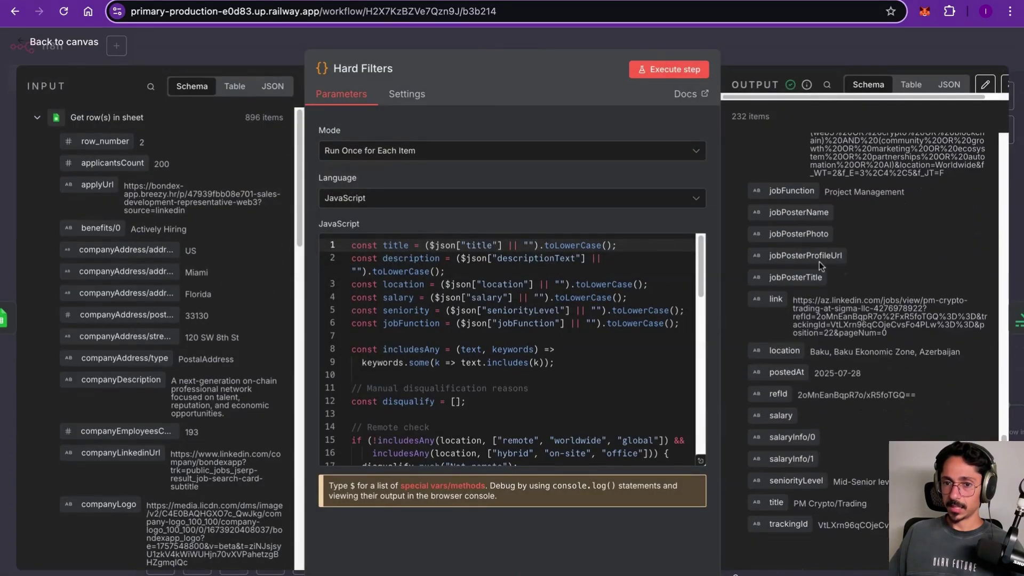
Step: Review the rest of the Hard Filters node's output fields, and return to the canvas's loop and scoring nodes
{"action": "scroll", "coordinate": [822, 265], "scroll_direction": "up", "scroll_amount": 18}
{"action": "scroll", "coordinate": [822, 256], "scroll_direction": "down", "scroll_amount": 18}
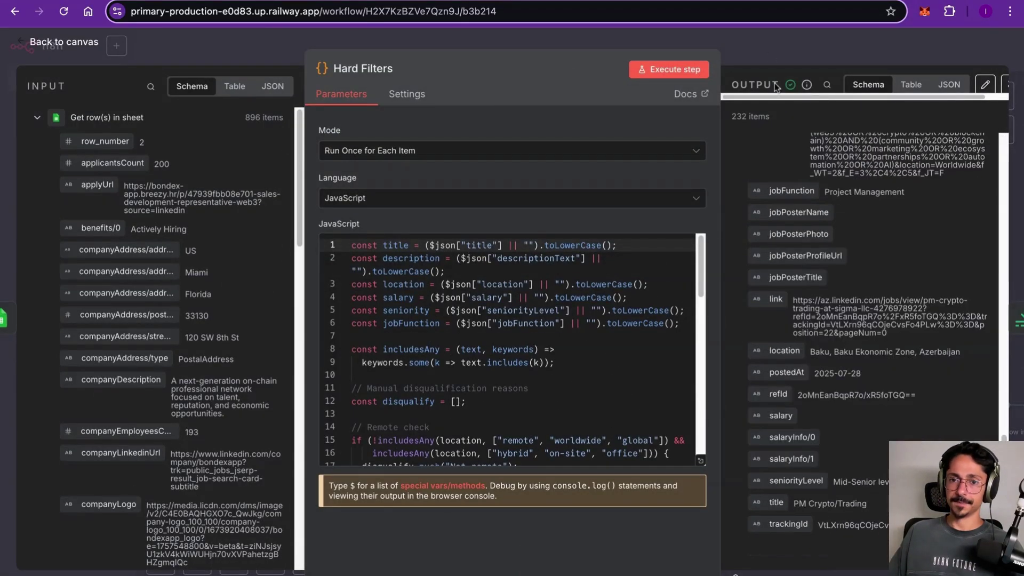
{"action": "left_click", "coordinate": [744, 46]}
{"action": "scroll", "coordinate": [638, 174], "scroll_direction": "right", "scroll_amount": 5}
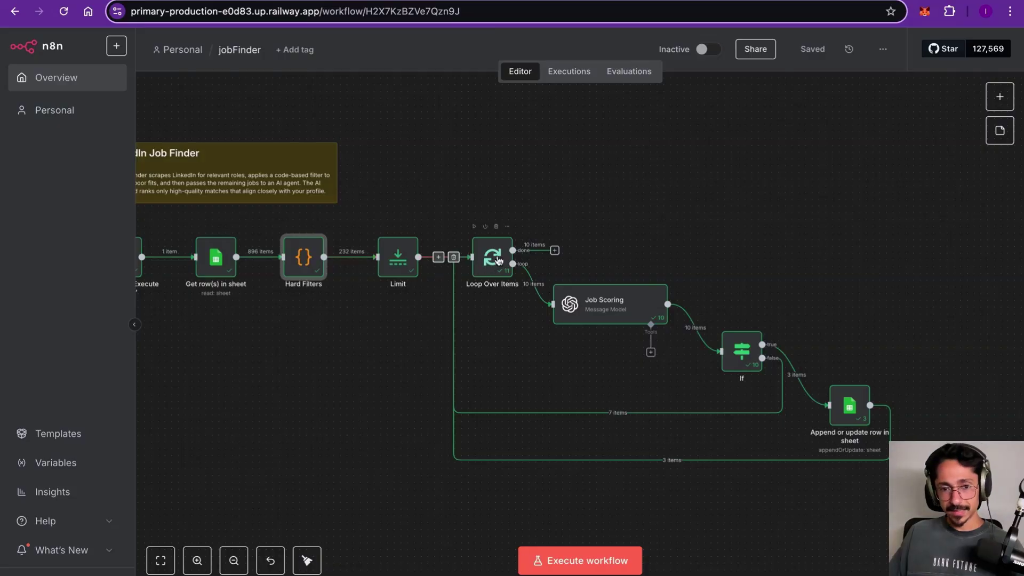
Step: Skim the Job Scoring node's parameters from model and prompts to the output options, and return to the canvas
{"action": "left_click", "coordinate": [602, 315]}
{"action": "double_click", "coordinate": [602, 314]}
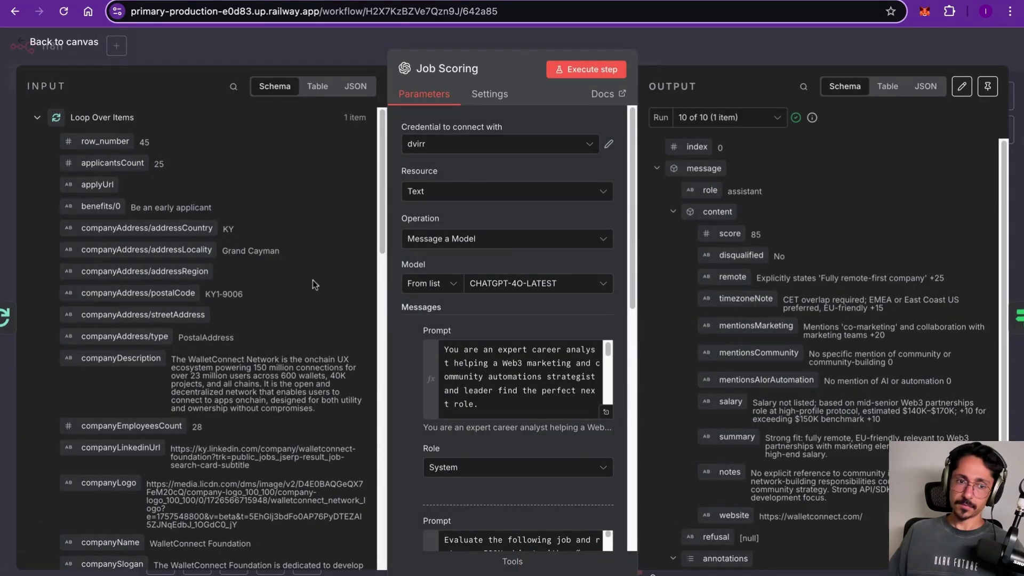
{"action": "scroll", "coordinate": [441, 297], "scroll_direction": "down", "scroll_amount": 10}
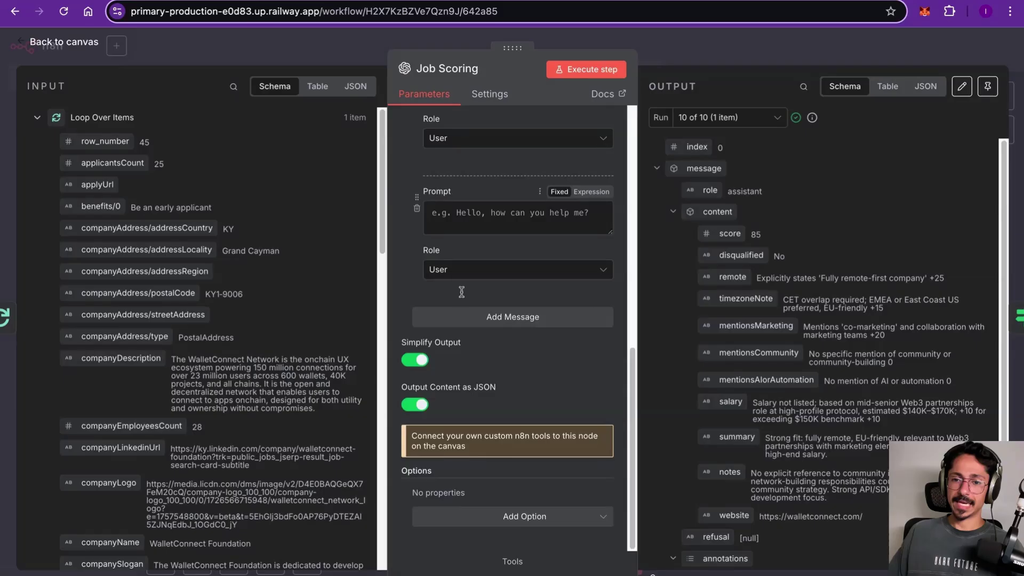
{"action": "left_click", "coordinate": [724, 52]}
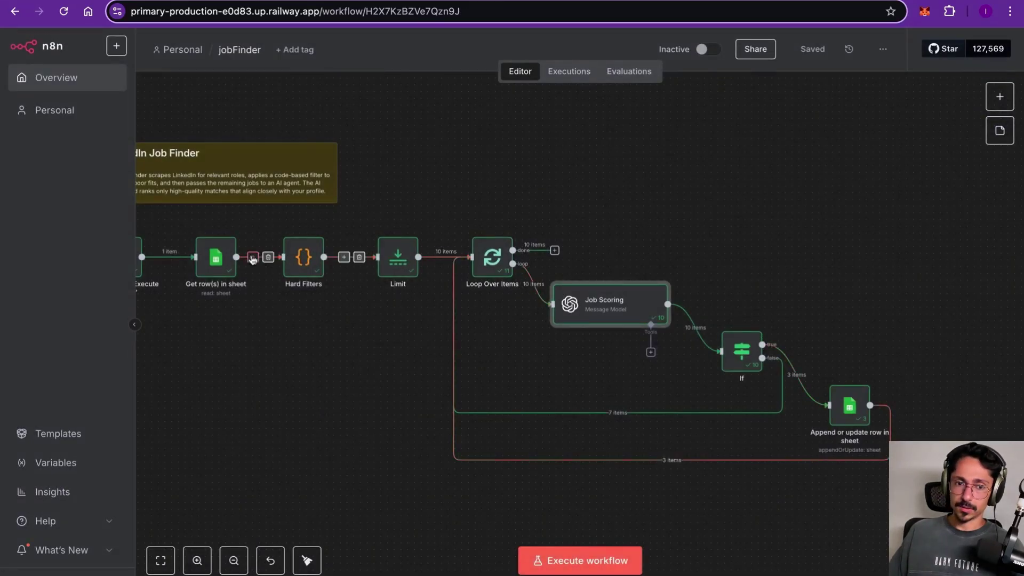
Step: Open the Append or update row in sheet node and skim its full list of values to send
{"action": "left_click", "coordinate": [848, 413]}
{"action": "double_click", "coordinate": [848, 413]}
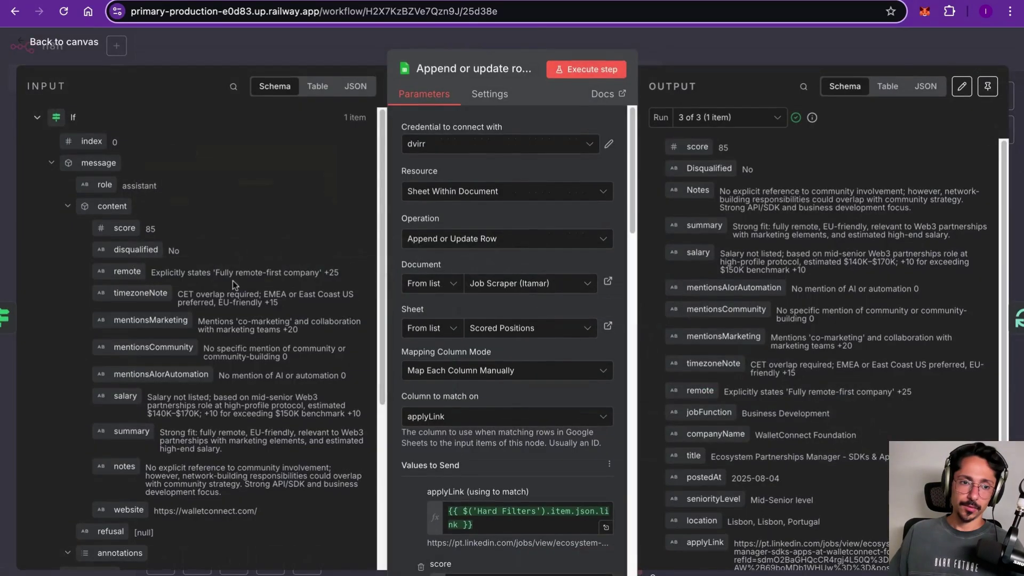
{"action": "scroll", "coordinate": [240, 320], "scroll_direction": "down", "scroll_amount": 2}
{"action": "scroll", "coordinate": [504, 341], "scroll_direction": "down", "scroll_amount": 5}
{"action": "scroll", "coordinate": [504, 341], "scroll_direction": "down", "scroll_amount": 10}
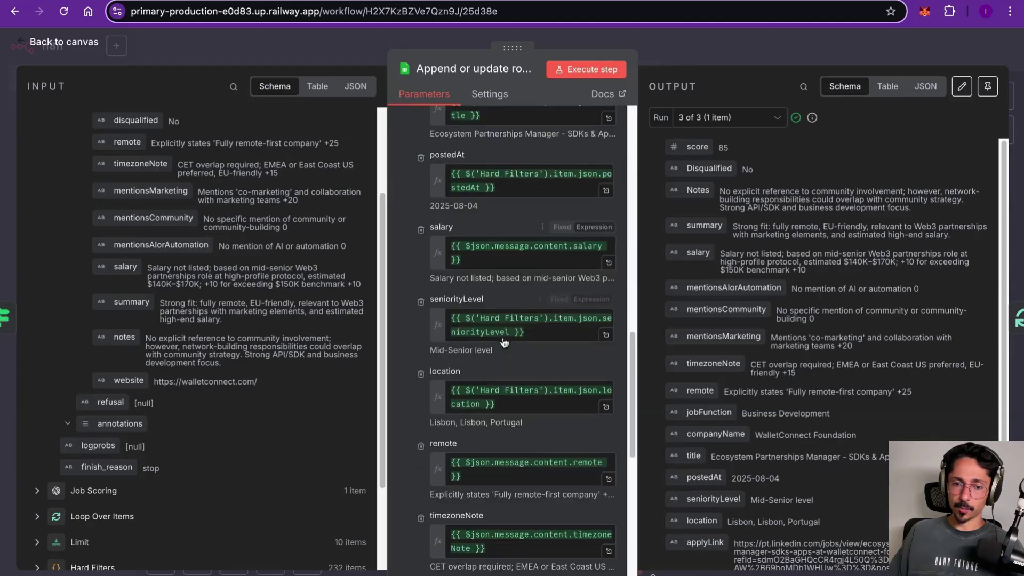
{"action": "scroll", "coordinate": [509, 374], "scroll_direction": "up", "scroll_amount": 10}
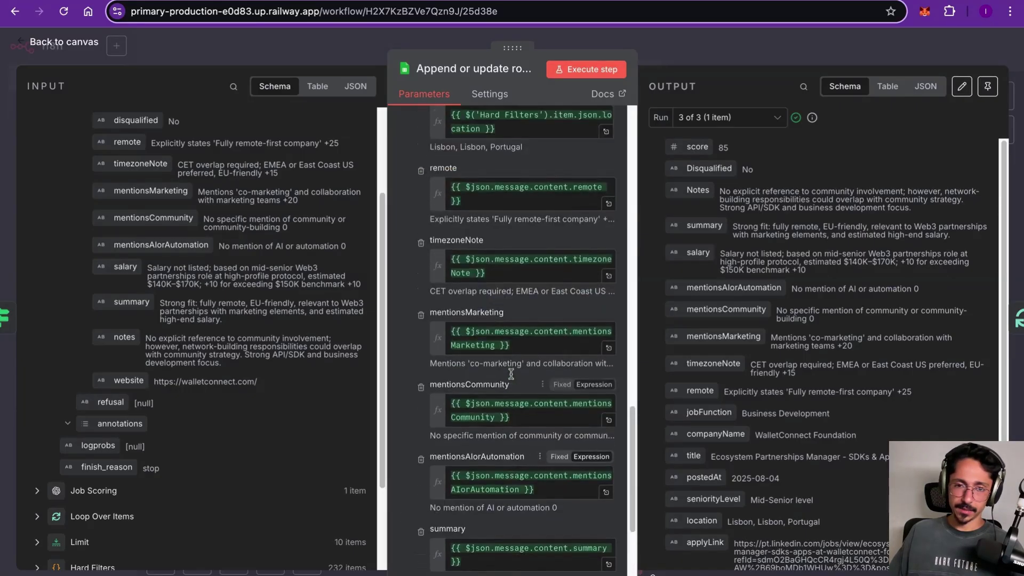
{"action": "scroll", "coordinate": [511, 374], "scroll_direction": "up", "scroll_amount": 5}
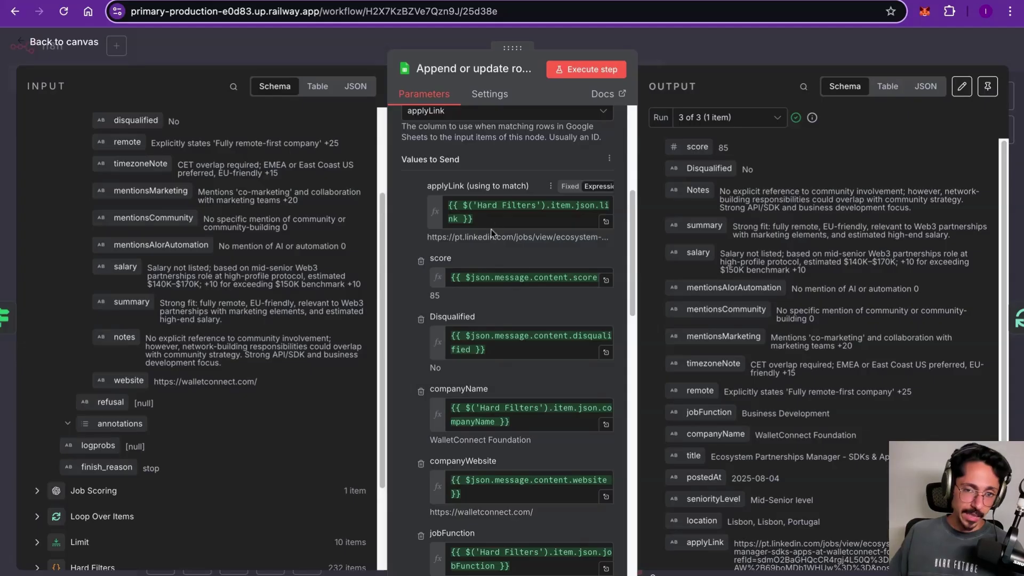
Step: Examine the expression source of each mapped column, from the score through salary and mentionsMarketing, and close the append node
{"action": "scroll", "coordinate": [491, 240], "scroll_direction": "down", "scroll_amount": 2}
{"action": "scroll", "coordinate": [492, 242], "scroll_direction": "down", "scroll_amount": 2}
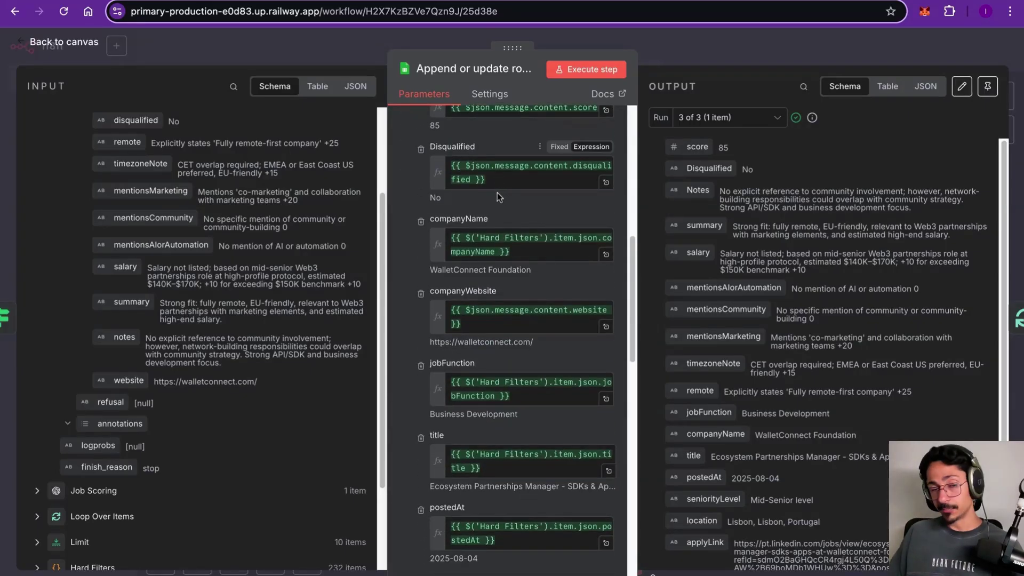
{"action": "scroll", "coordinate": [497, 193], "scroll_direction": "up", "scroll_amount": 3}
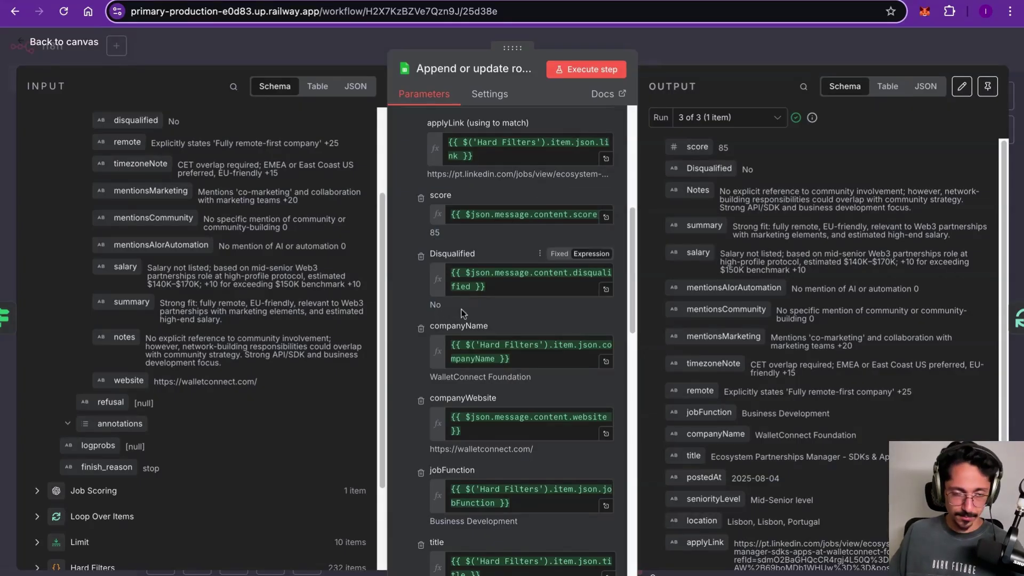
{"action": "scroll", "coordinate": [544, 297], "scroll_direction": "down", "scroll_amount": 1}
{"action": "scroll", "coordinate": [512, 248], "scroll_direction": "down", "scroll_amount": 3}
{"action": "scroll", "coordinate": [516, 260], "scroll_direction": "down", "scroll_amount": 4}
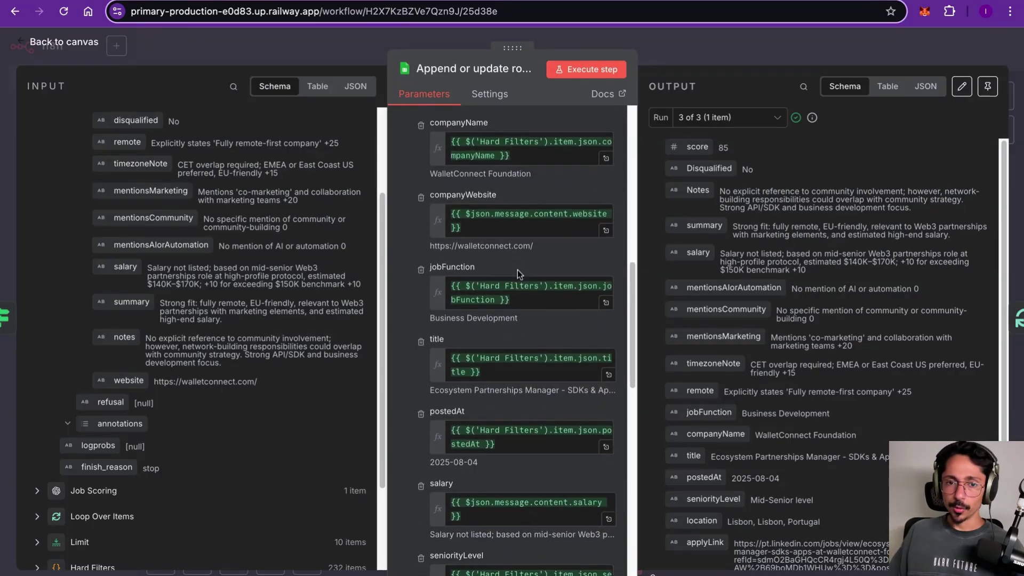
{"action": "scroll", "coordinate": [519, 240], "scroll_direction": "down", "scroll_amount": 1}
{"action": "scroll", "coordinate": [519, 239], "scroll_direction": "down", "scroll_amount": 7}
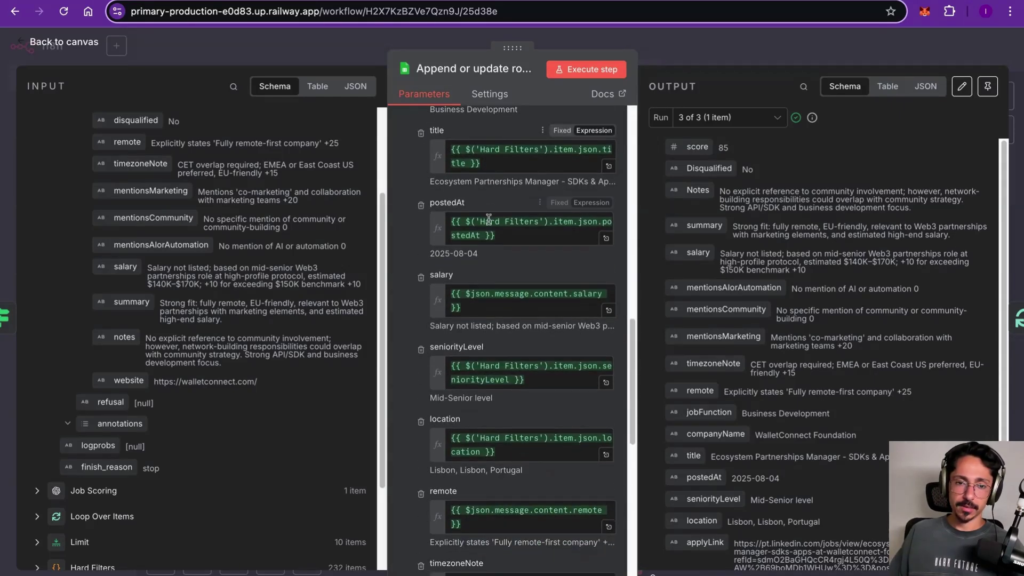
{"action": "scroll", "coordinate": [489, 219], "scroll_direction": "down", "scroll_amount": 1}
{"action": "scroll", "coordinate": [501, 229], "scroll_direction": "down", "scroll_amount": 1}
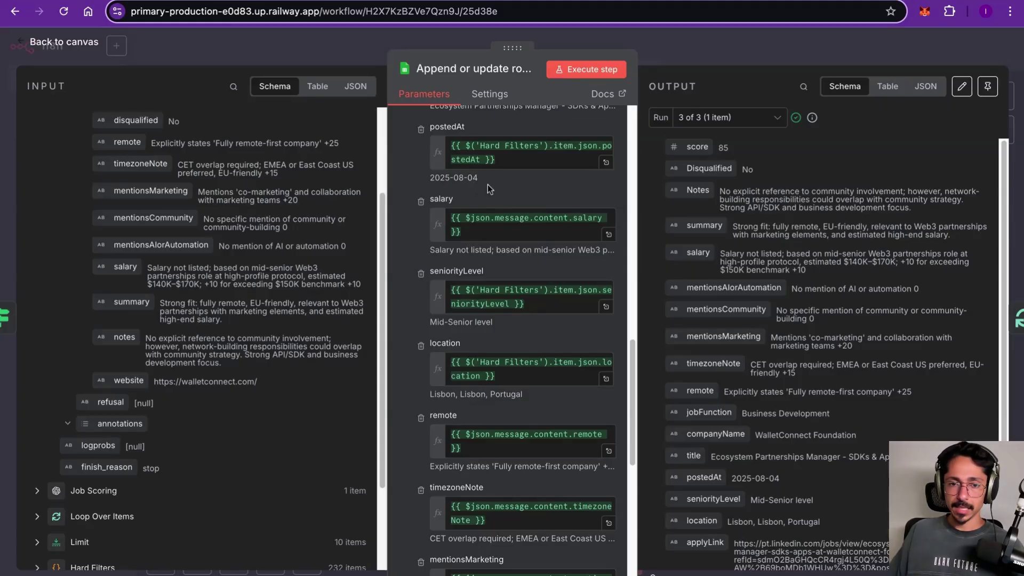
{"action": "scroll", "coordinate": [488, 185], "scroll_direction": "down", "scroll_amount": 1}
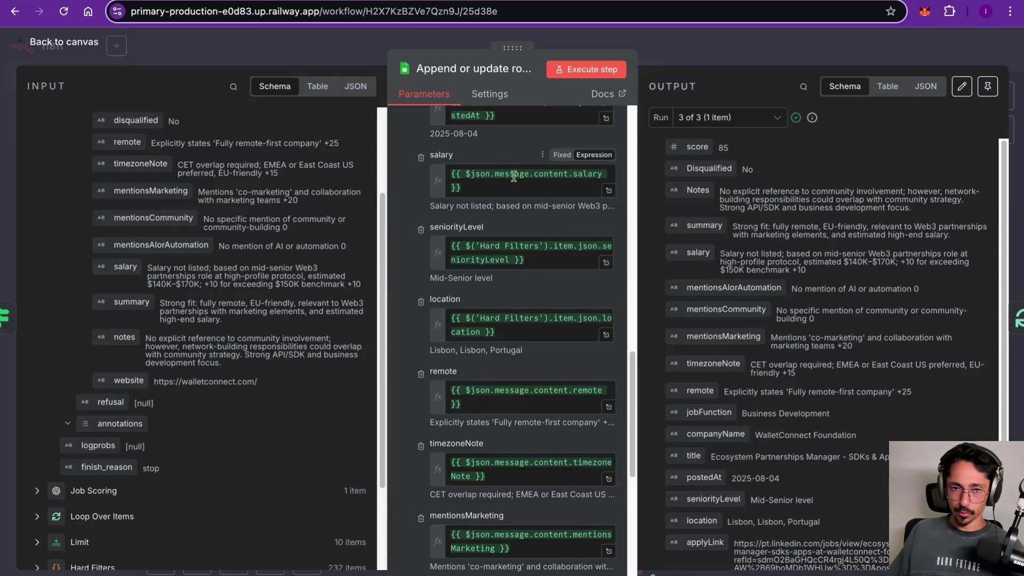
{"action": "scroll", "coordinate": [510, 177], "scroll_direction": "down", "scroll_amount": 2}
{"action": "scroll", "coordinate": [508, 178], "scroll_direction": "up", "scroll_amount": 1}
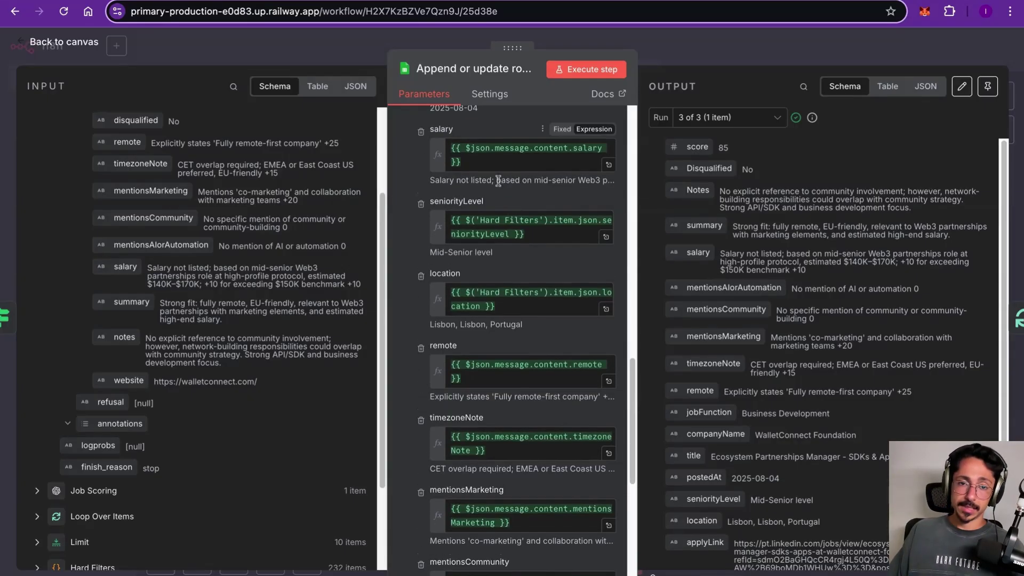
{"action": "left_click", "coordinate": [727, 45]}
Step: Open the Job Scoring node, read its System prompt in the expanded expression editor, and close the editor
{"action": "double_click", "coordinate": [584, 315]}
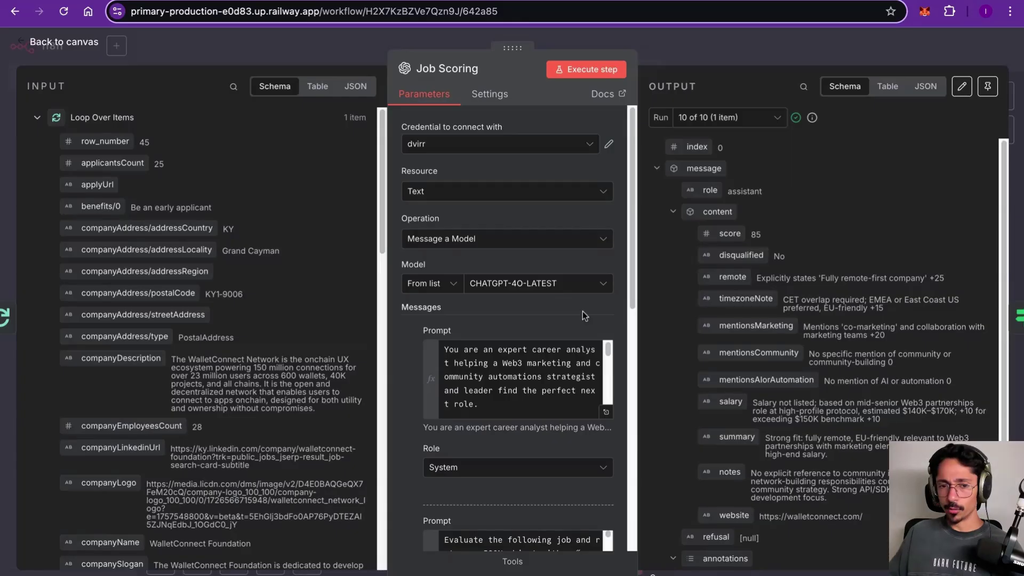
{"action": "scroll", "coordinate": [528, 369], "scroll_direction": "down", "scroll_amount": 3}
{"action": "scroll", "coordinate": [528, 370], "scroll_direction": "down", "scroll_amount": 2}
{"action": "left_click", "coordinate": [606, 412]}
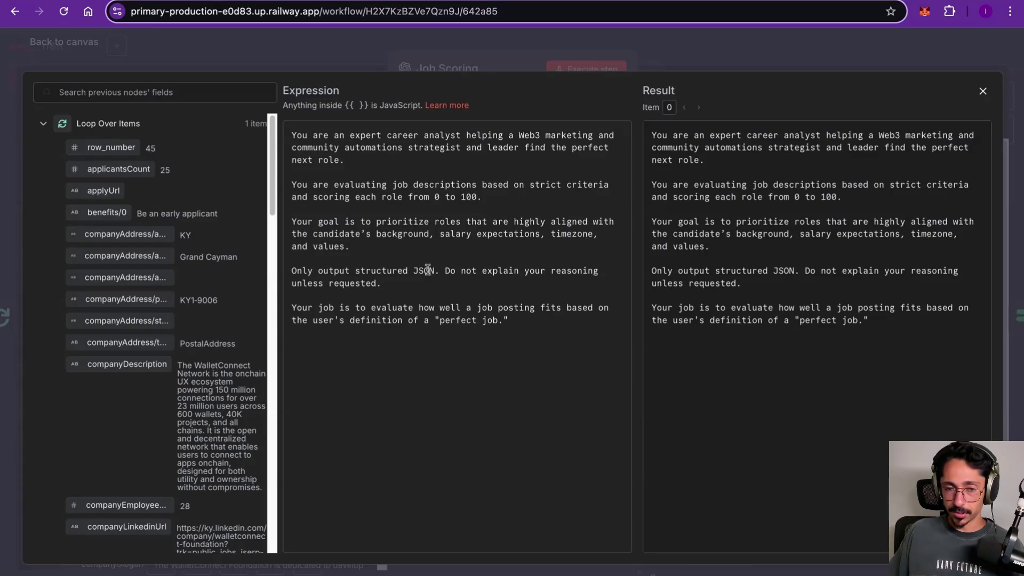
{"action": "left_click", "coordinate": [736, 52]}
Step: Check the Job Scoring node's Simplify Output and Output Content as JSON settings, and glance at the expanded System prompt again
{"action": "scroll", "coordinate": [482, 418], "scroll_direction": "down", "scroll_amount": 10}
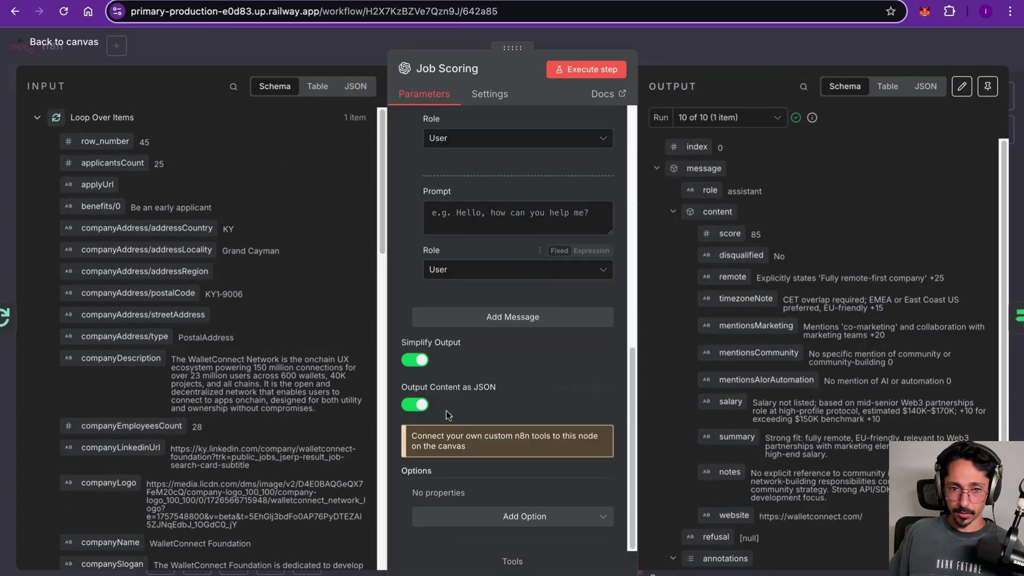
{"action": "scroll", "coordinate": [500, 373], "scroll_direction": "up", "scroll_amount": 5}
{"action": "scroll", "coordinate": [500, 372], "scroll_direction": "up", "scroll_amount": 3}
{"action": "left_click", "coordinate": [606, 343]}
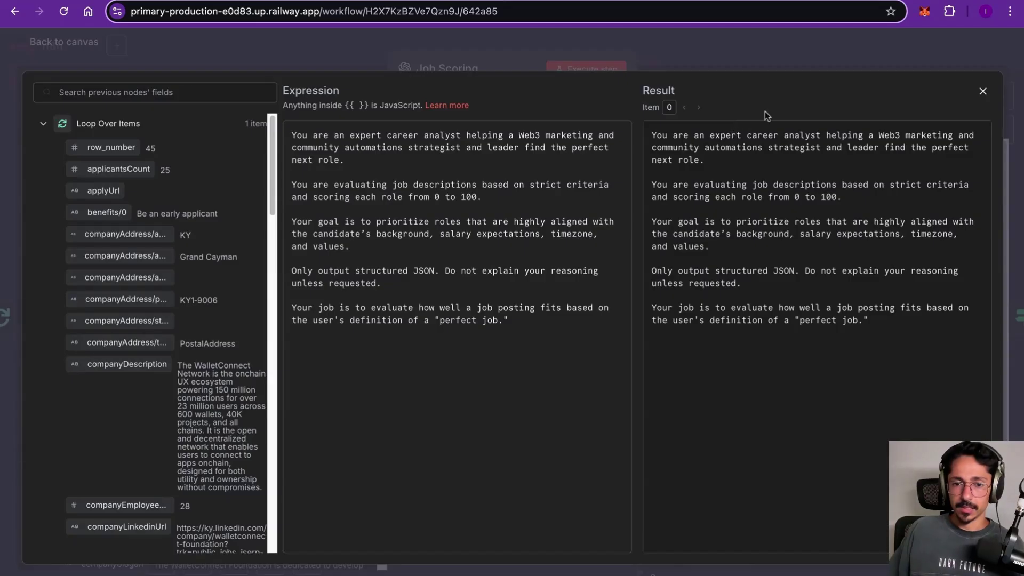
{"action": "left_click", "coordinate": [741, 53]}
Step: Skim the expanded User prompt of the Job Scoring node from its opening through the output format, and close the editor
{"action": "scroll", "coordinate": [530, 389], "scroll_direction": "down", "scroll_amount": 3}
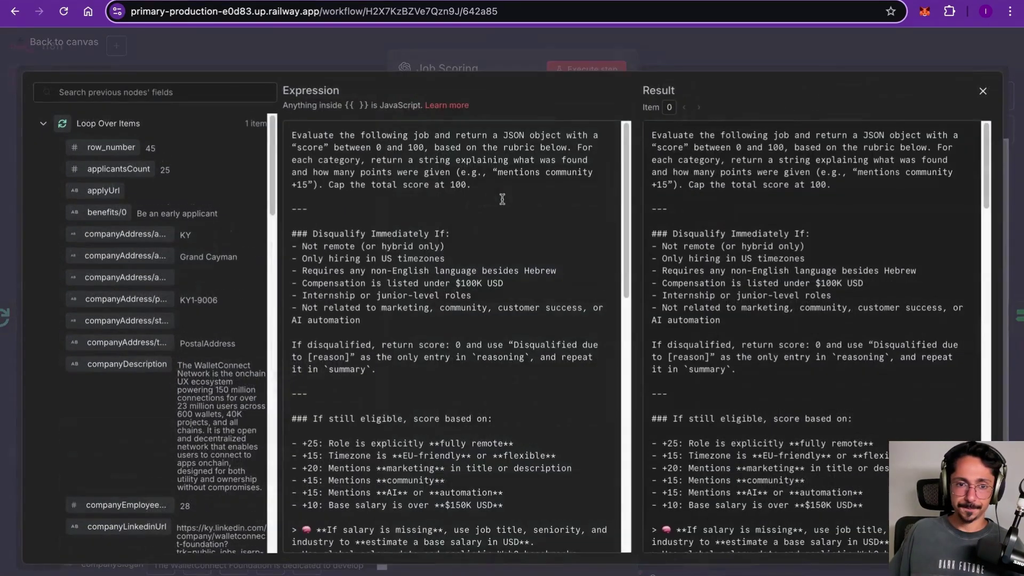
{"action": "left_click", "coordinate": [606, 424]}
{"action": "scroll", "coordinate": [446, 242], "scroll_direction": "down", "scroll_amount": 10}
{"action": "scroll", "coordinate": [446, 243], "scroll_direction": "down", "scroll_amount": 4}
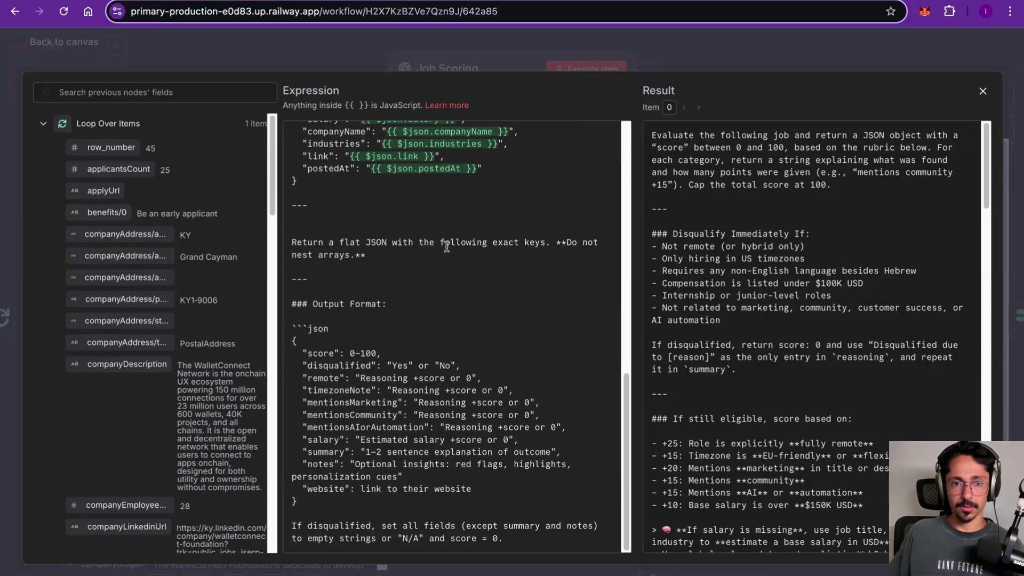
{"action": "scroll", "coordinate": [446, 247], "scroll_direction": "up", "scroll_amount": 15}
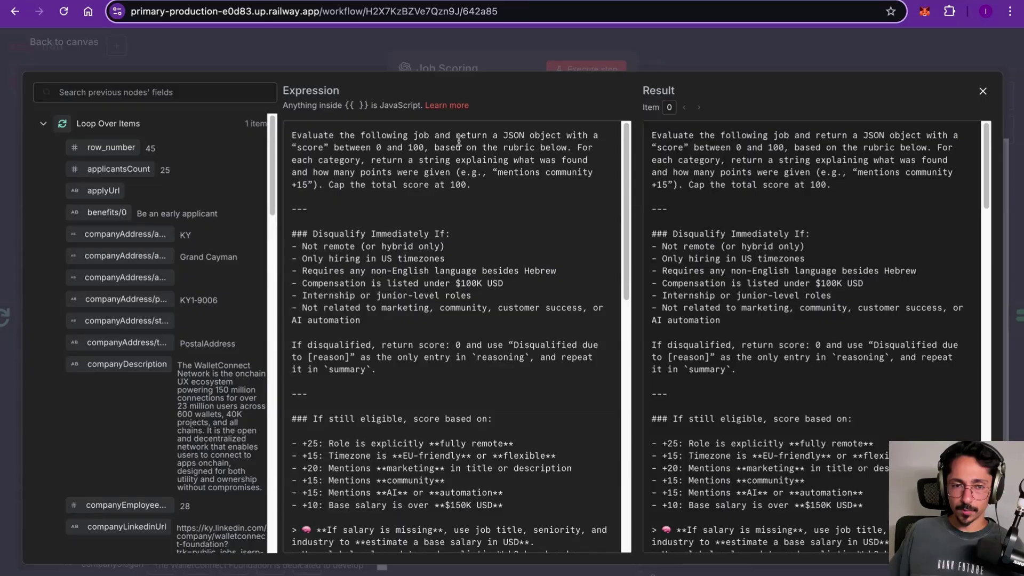
{"action": "left_click", "coordinate": [690, 67]}
Step: Compare the roles of the Job Scoring node's two prompts, and reopen the User prompt at its opening evaluation instructions
{"action": "scroll", "coordinate": [520, 336], "scroll_direction": "up", "scroll_amount": 2}
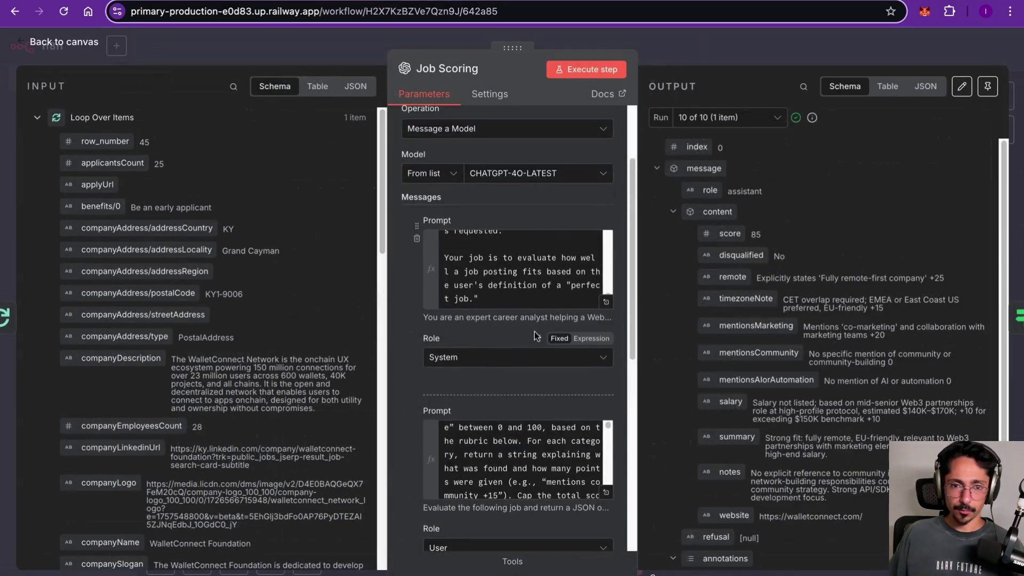
{"action": "scroll", "coordinate": [536, 336], "scroll_direction": "down", "scroll_amount": 1}
{"action": "scroll", "coordinate": [530, 384], "scroll_direction": "down", "scroll_amount": 3}
{"action": "scroll", "coordinate": [532, 401], "scroll_direction": "down", "scroll_amount": 1}
{"action": "left_click", "coordinate": [607, 346]}
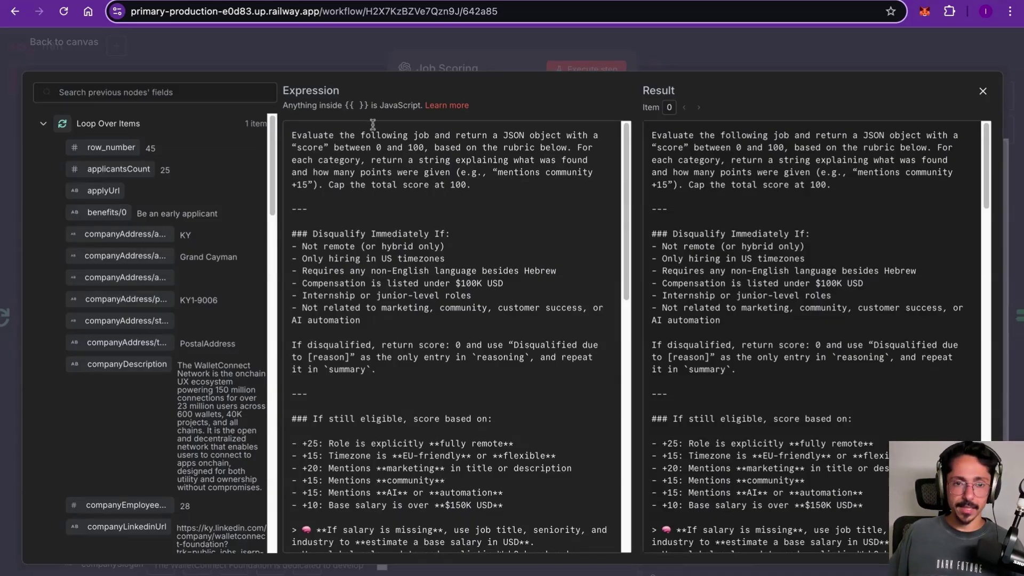
{"action": "scroll", "coordinate": [426, 184], "scroll_direction": "down", "scroll_amount": 1}
{"action": "scroll", "coordinate": [425, 160], "scroll_direction": "up", "scroll_amount": 1}
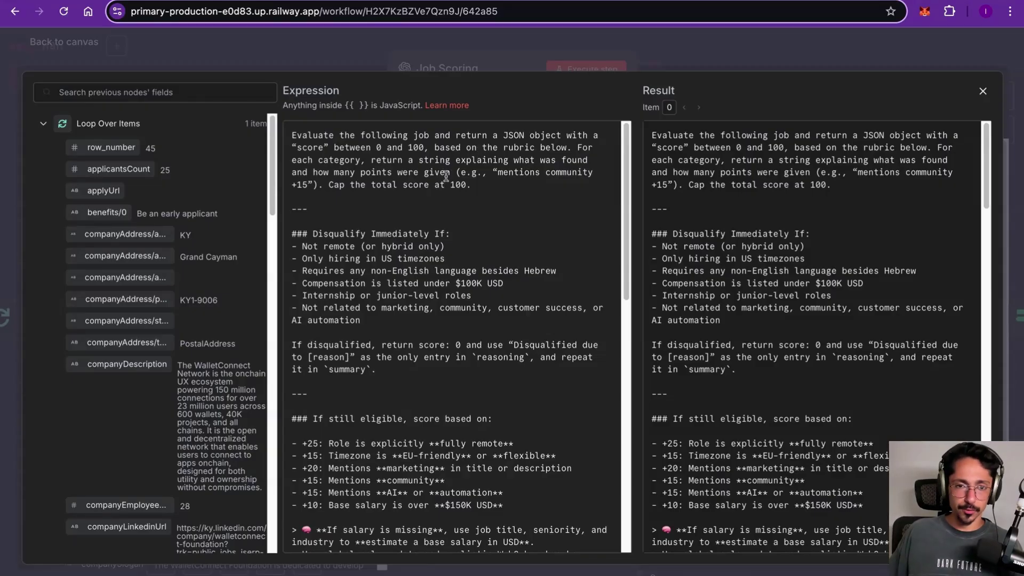
Step: Read the User prompt's disqualification rules, scoring rubric and job fields, and highlight the list of scoring points
{"action": "scroll", "coordinate": [447, 179], "scroll_direction": "down", "scroll_amount": 1}
{"action": "scroll", "coordinate": [448, 180], "scroll_direction": "down", "scroll_amount": 3}
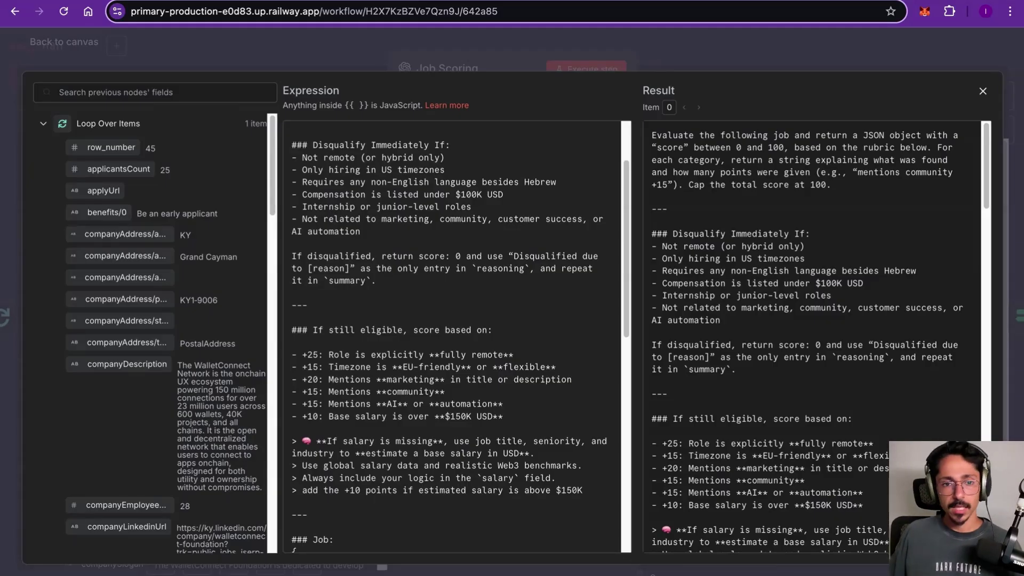
{"action": "scroll", "coordinate": [426, 201], "scroll_direction": "down", "scroll_amount": 2}
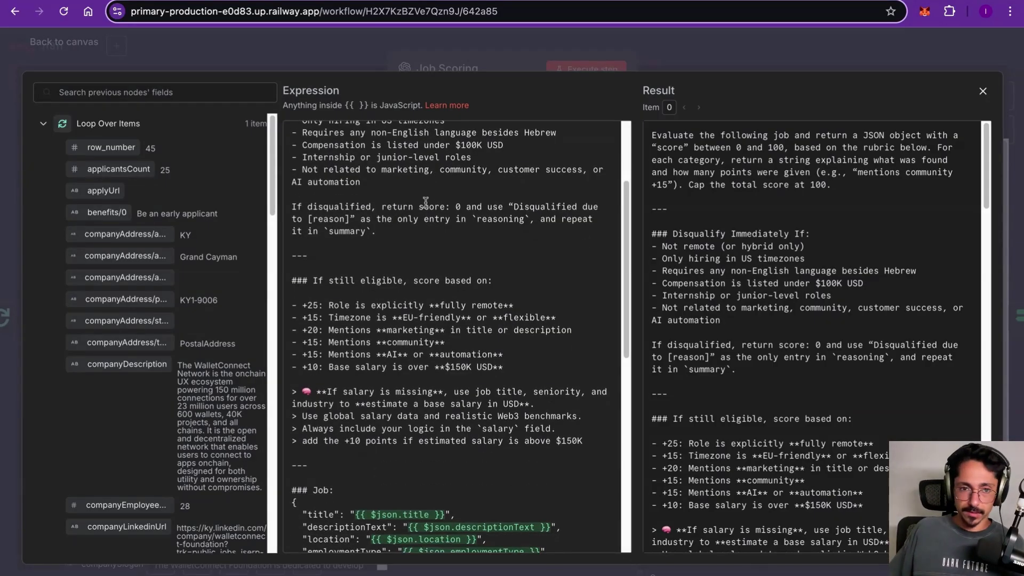
{"action": "scroll", "coordinate": [426, 202], "scroll_direction": "down", "scroll_amount": 2}
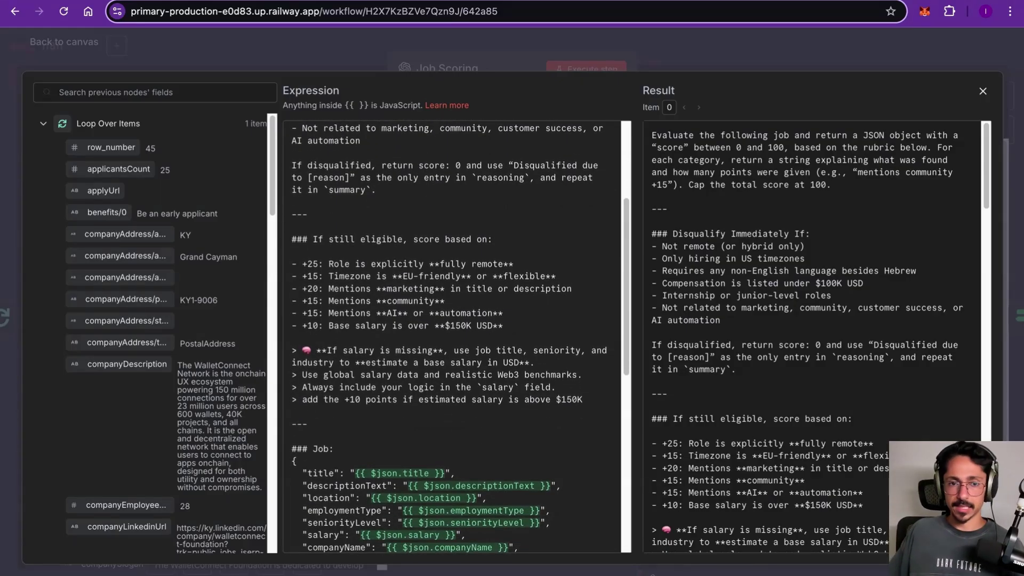
{"action": "scroll", "coordinate": [461, 336], "scroll_direction": "up", "scroll_amount": 1}
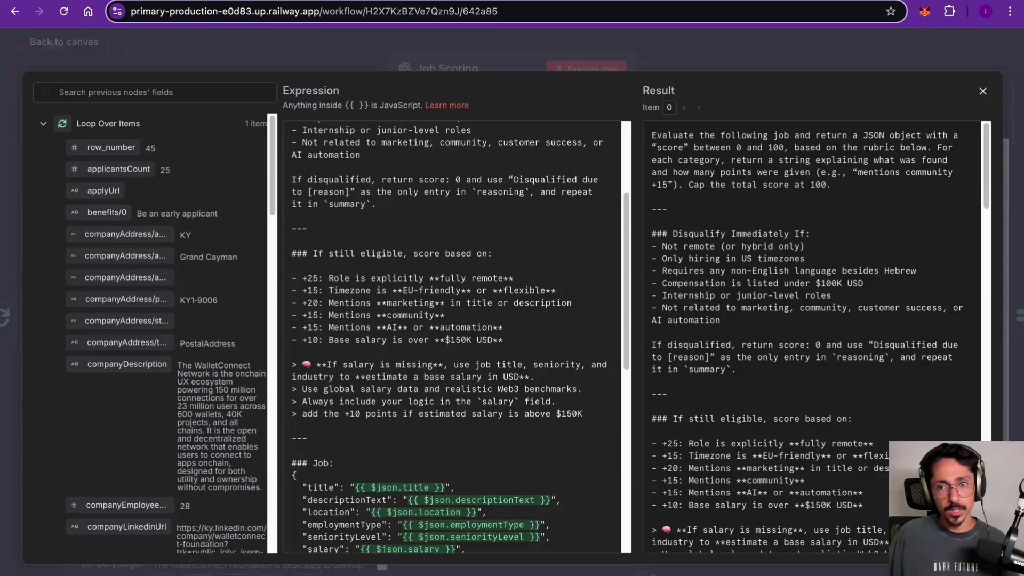
{"action": "scroll", "coordinate": [395, 196], "scroll_direction": "down", "scroll_amount": 2}
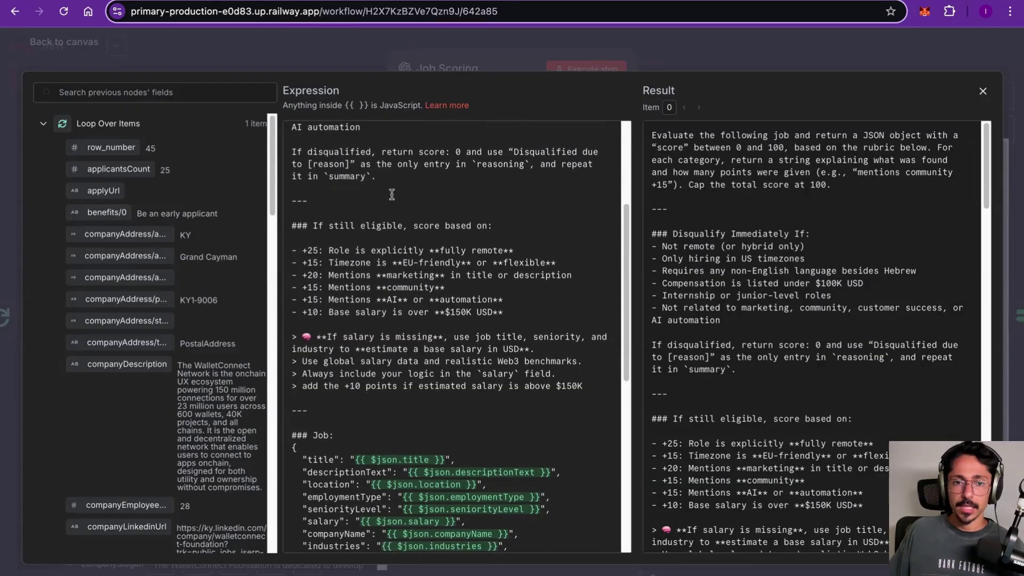
{"action": "scroll", "coordinate": [377, 172], "scroll_direction": "down", "scroll_amount": 1}
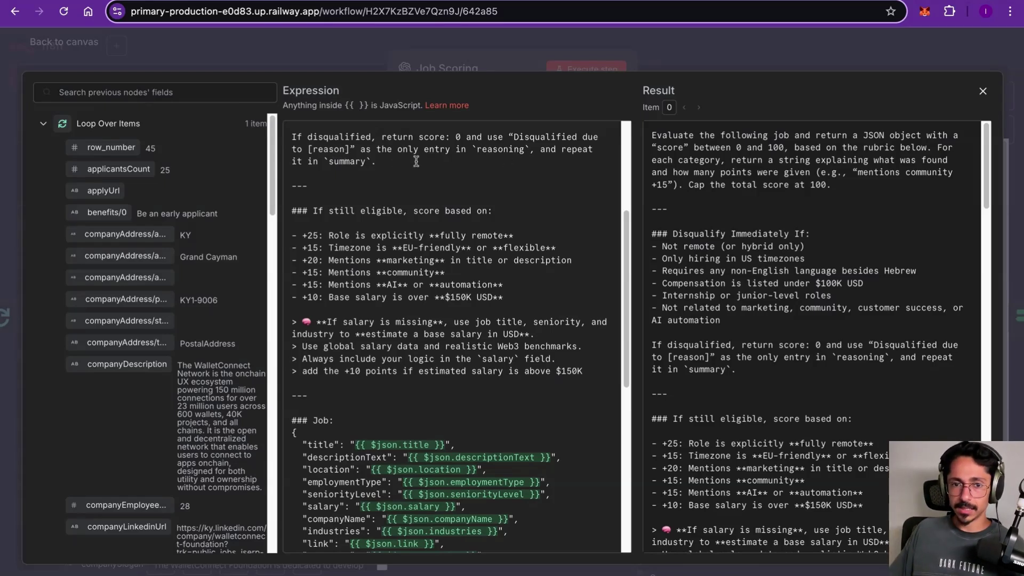
{"action": "scroll", "coordinate": [426, 162], "scroll_direction": "down", "scroll_amount": 3}
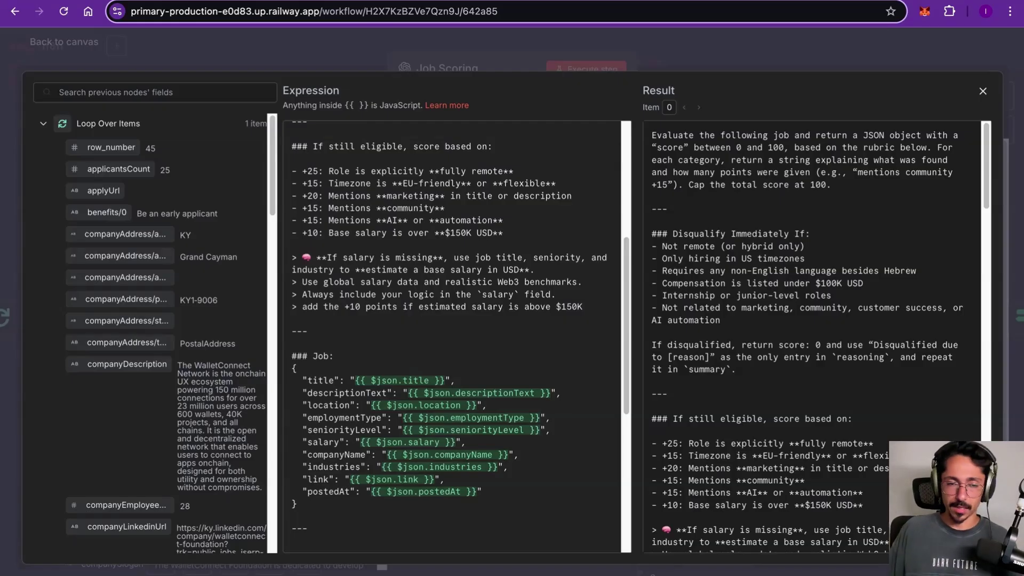
{"action": "scroll", "coordinate": [432, 216], "scroll_direction": "down", "scroll_amount": 1}
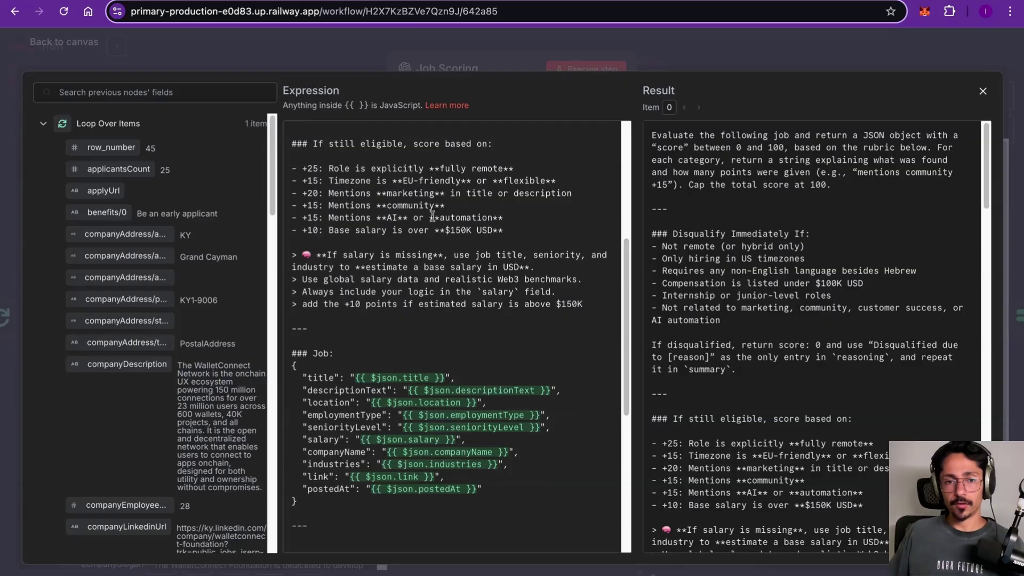
{"action": "left_click_drag", "start_coordinate": [511, 235], "coordinate": [304, 169]}
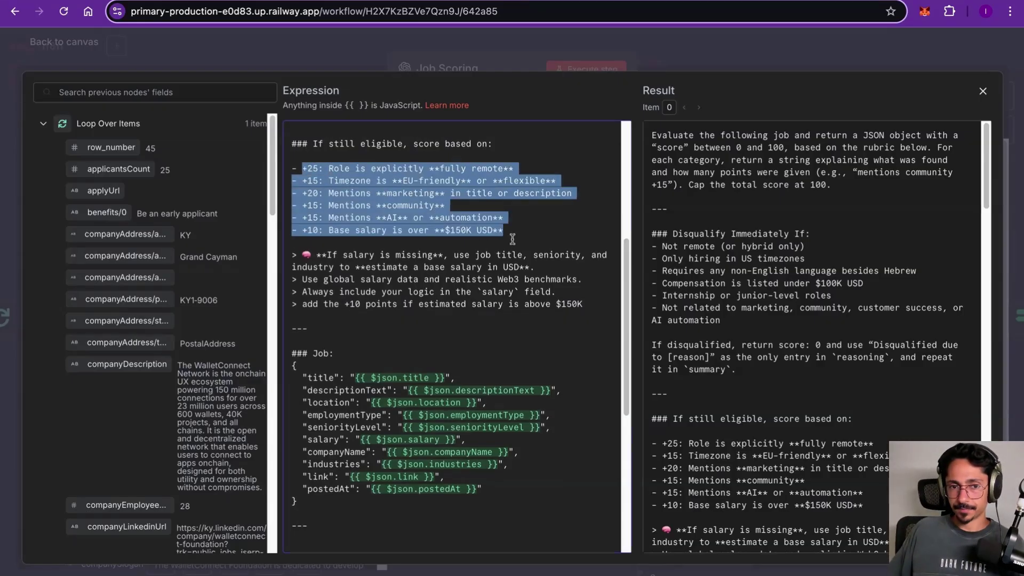
Step: Read the rest of the User prompt, covering the missing-salary rule, the job fields and the JSON output format
{"action": "left_click", "coordinate": [383, 194]}
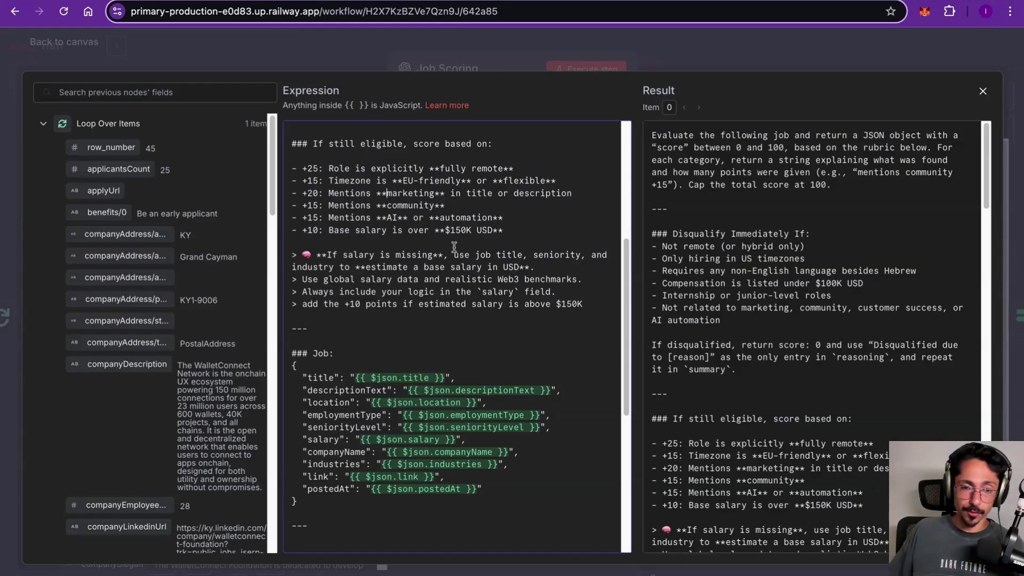
{"action": "scroll", "coordinate": [456, 246], "scroll_direction": "down", "scroll_amount": 4}
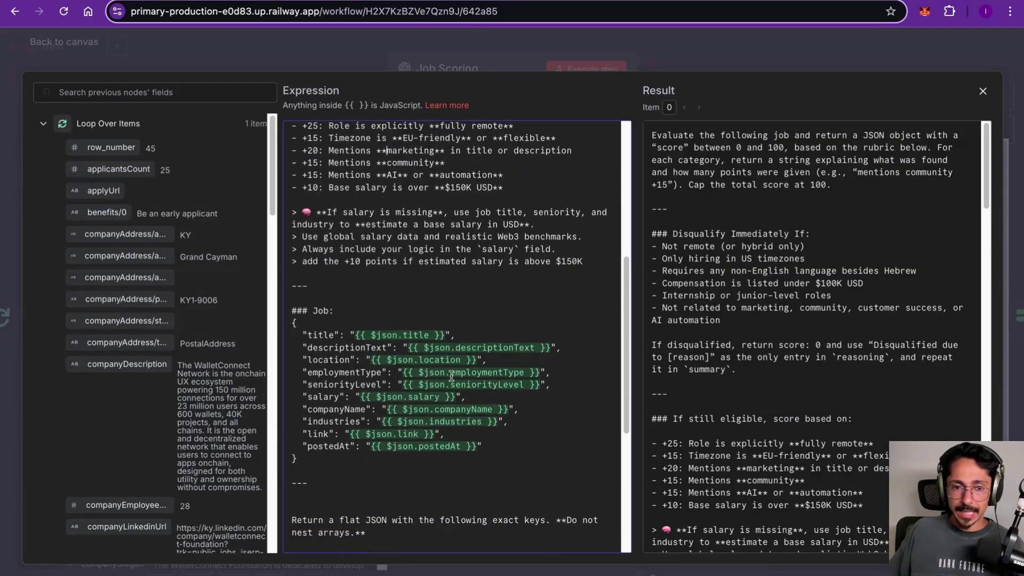
{"action": "scroll", "coordinate": [492, 379], "scroll_direction": "down", "scroll_amount": 3}
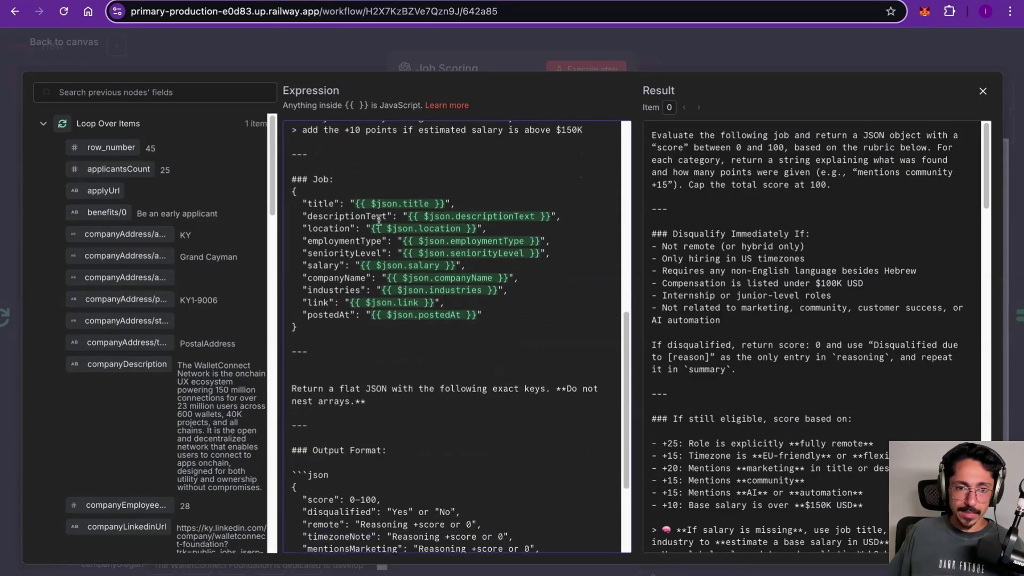
{"action": "left_click_drag", "start_coordinate": [116, 237], "coordinate": [412, 201]}
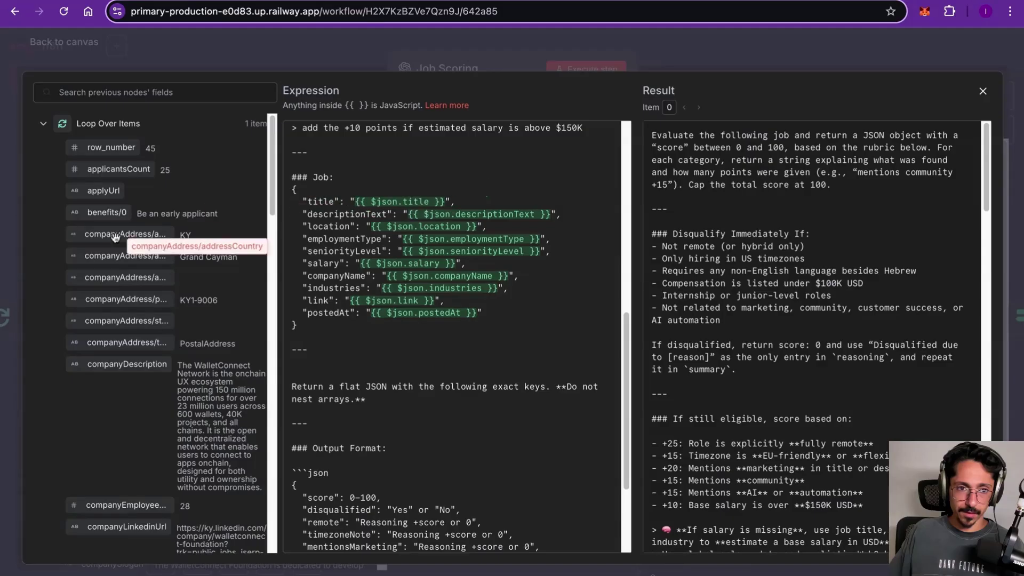
{"action": "scroll", "coordinate": [394, 258], "scroll_direction": "down", "scroll_amount": 6}
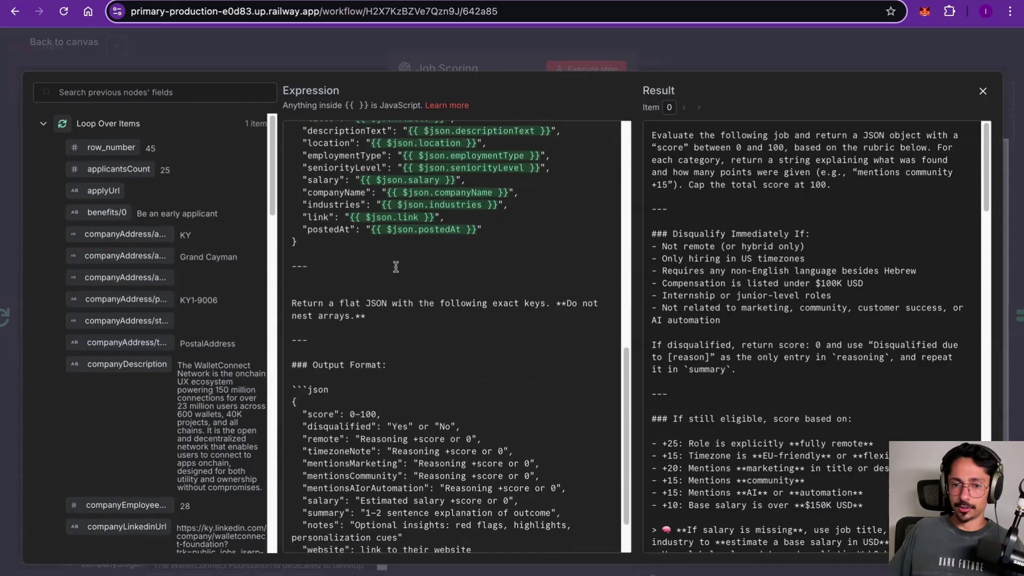
{"action": "left_click_drag", "start_coordinate": [141, 281], "coordinate": [157, 262]}
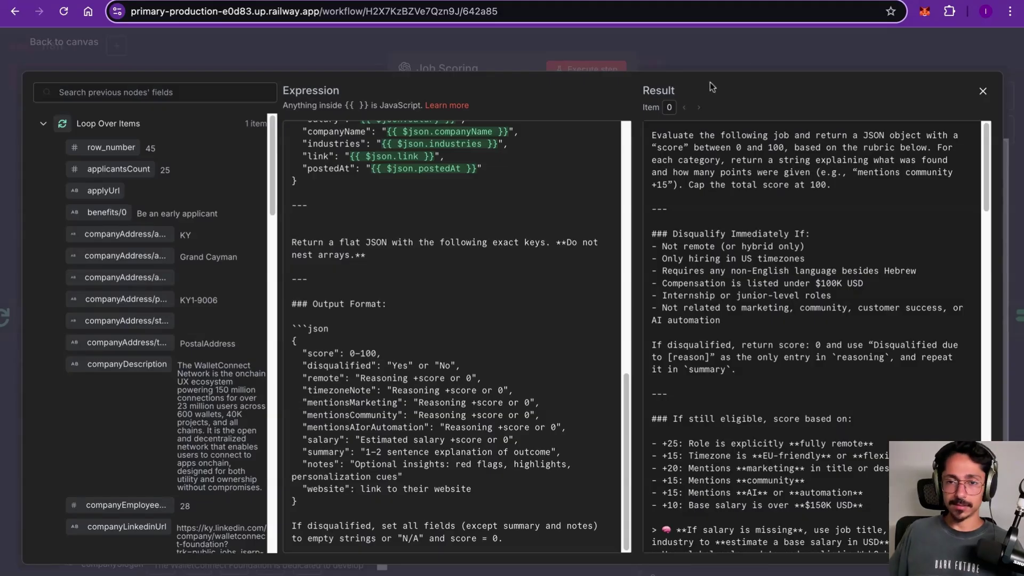
Step: Close the prompt editor, review the Job Scoring node's output fields down to finish_reason, and return to the canvas
{"action": "left_click", "coordinate": [747, 44]}
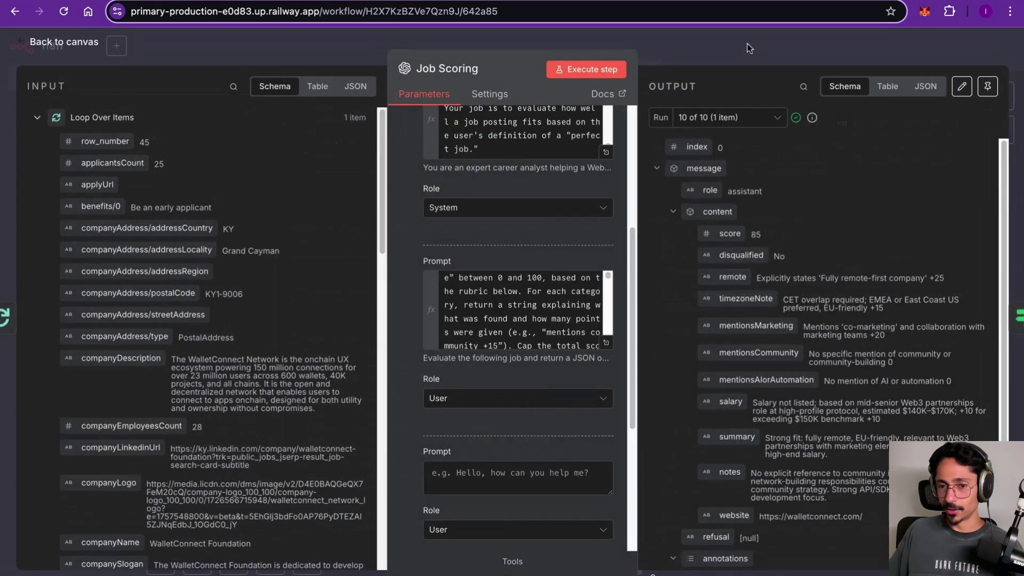
{"action": "scroll", "coordinate": [734, 214], "scroll_direction": "down", "scroll_amount": 3}
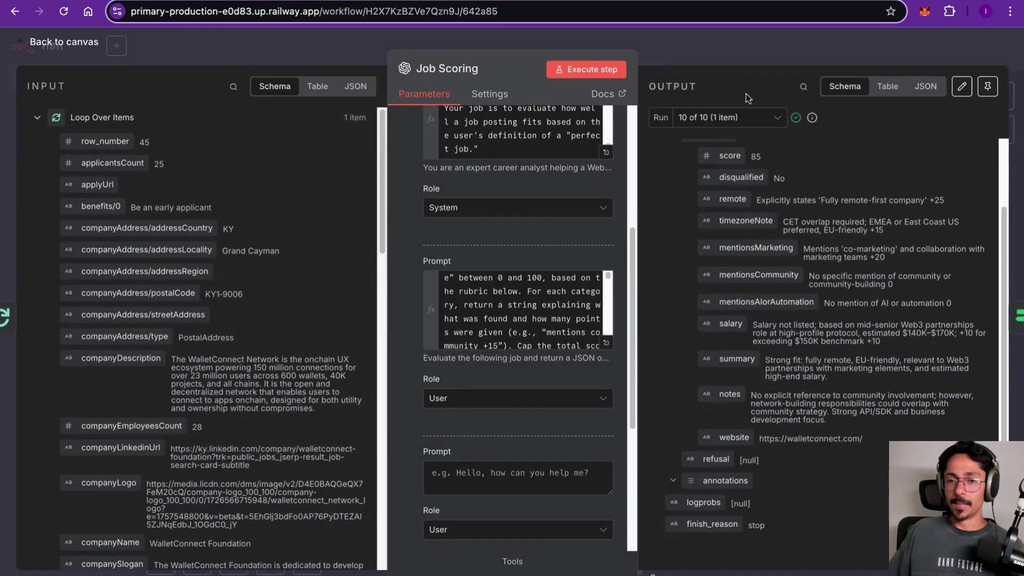
{"action": "left_click", "coordinate": [707, 53]}
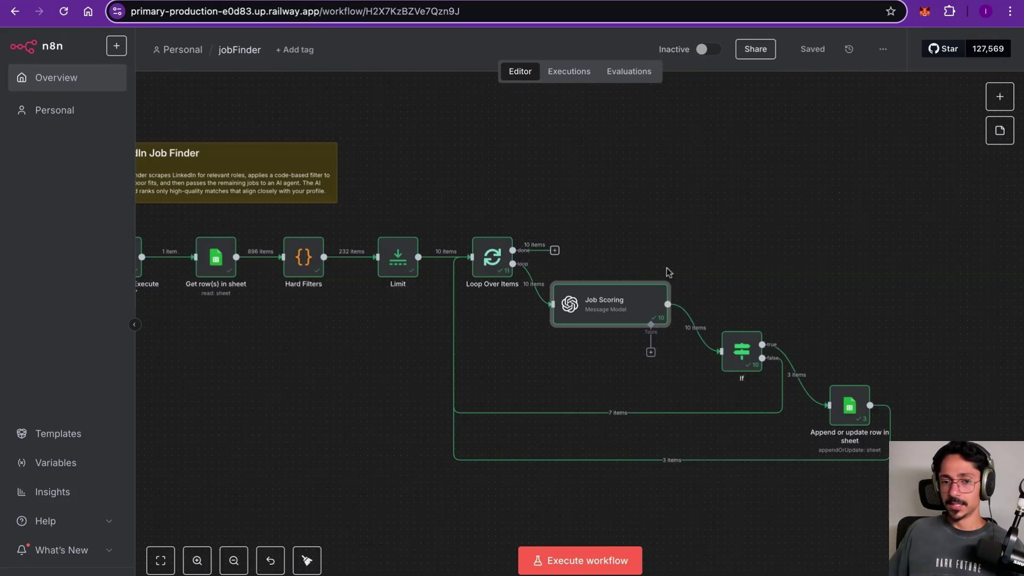
Step: Remove the empty third message from the Job Scoring node and save the jobFinder workflow
{"action": "double_click", "coordinate": [643, 306]}
{"action": "scroll", "coordinate": [546, 292], "scroll_direction": "down", "scroll_amount": 5}
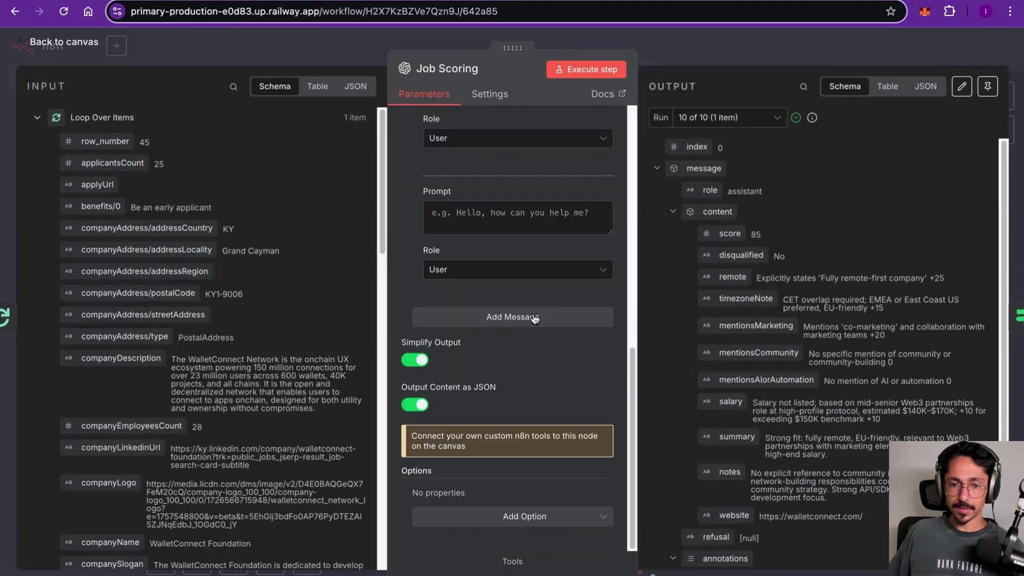
{"action": "scroll", "coordinate": [545, 292], "scroll_direction": "up", "scroll_amount": 6}
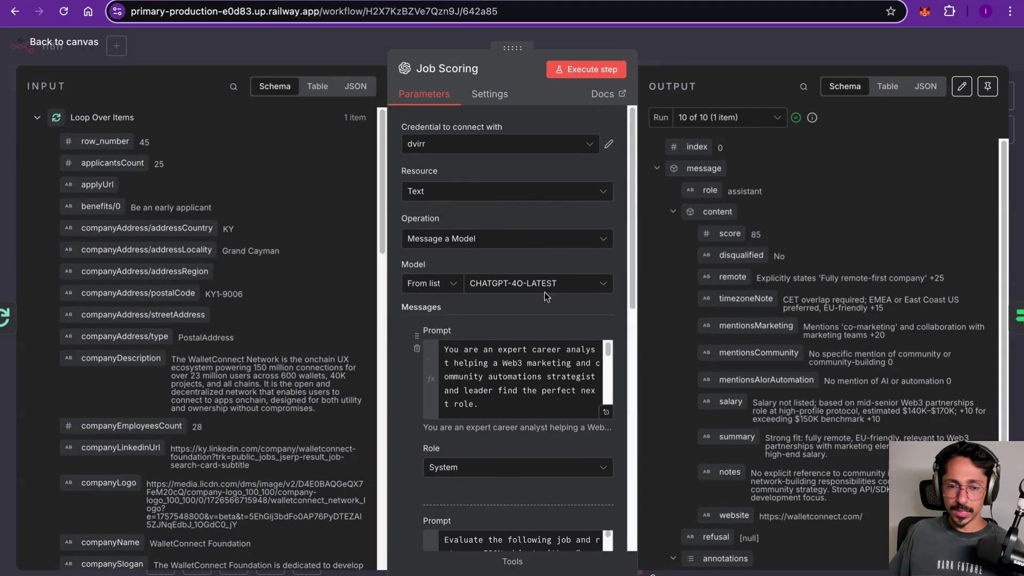
{"action": "scroll", "coordinate": [545, 293], "scroll_direction": "down", "scroll_amount": 8}
{"action": "scroll", "coordinate": [508, 302], "scroll_direction": "down", "scroll_amount": 1}
{"action": "left_click", "coordinate": [417, 209]}
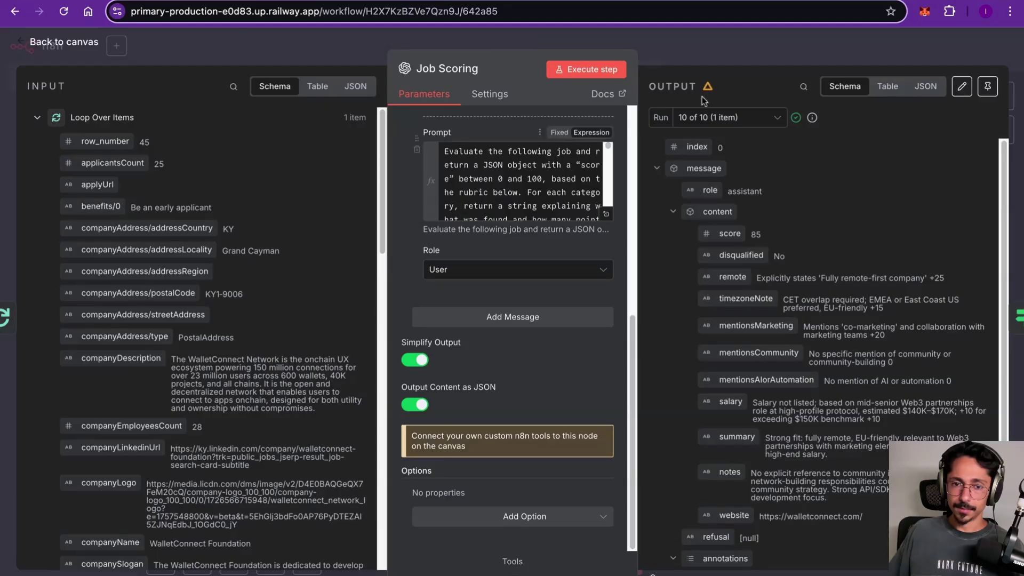
{"action": "left_click", "coordinate": [765, 41]}
{"action": "scroll", "coordinate": [771, 168], "scroll_direction": "right", "scroll_amount": 5}
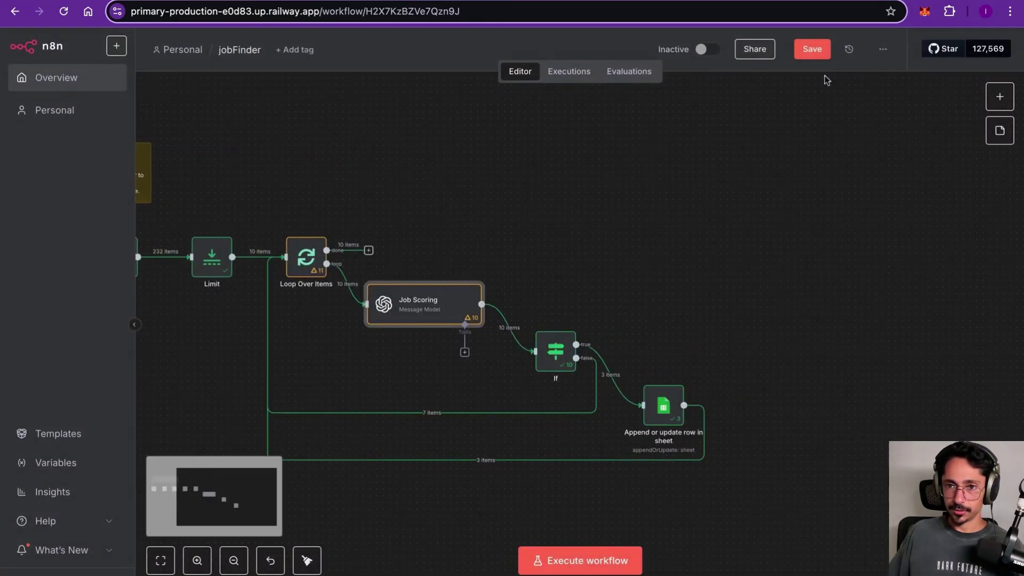
{"action": "left_click", "coordinate": [822, 57]}
{"action": "scroll", "coordinate": [680, 275], "scroll_direction": "down", "scroll_amount": 2}
{"action": "scroll", "coordinate": [680, 274], "scroll_direction": "left", "scroll_amount": 4}
{"action": "scroll", "coordinate": [680, 274], "scroll_direction": "down", "scroll_amount": 2}
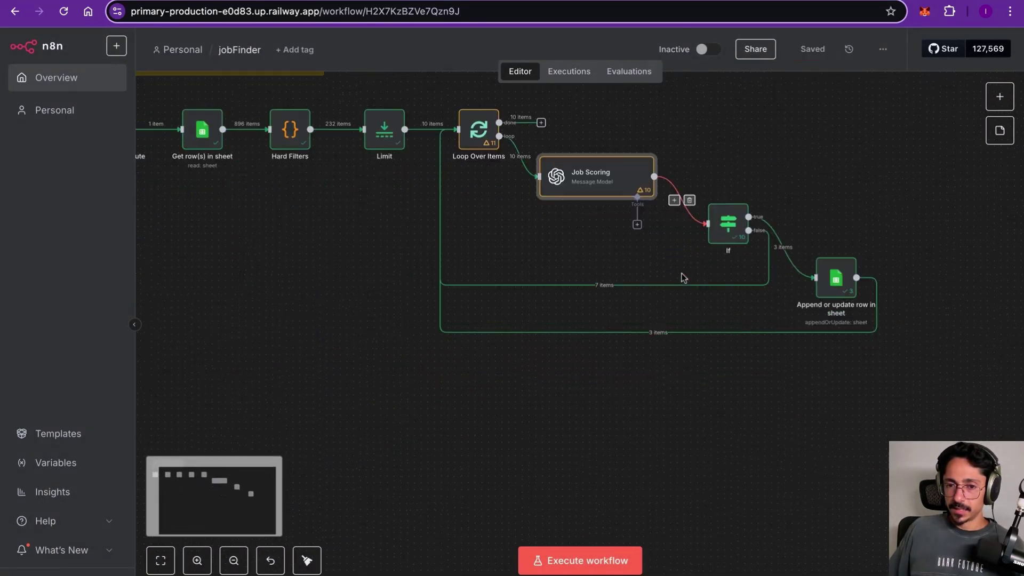
{"action": "scroll", "coordinate": [803, 242], "scroll_direction": "right", "scroll_amount": 2}
{"action": "scroll", "coordinate": [533, 108], "scroll_direction": "up", "scroll_amount": 2}
{"action": "scroll", "coordinate": [533, 108], "scroll_direction": "left", "scroll_amount": 4}
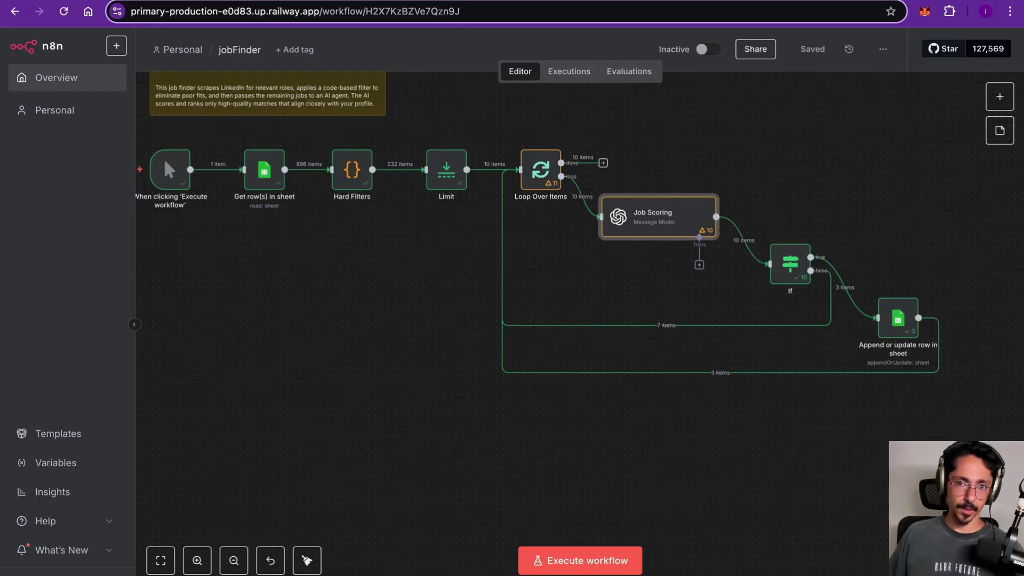
Step: Switch to the Job Scraper spreadsheet in Google Sheets, delete its empty sheet and open the scored jobs sheet
{"action": "key", "text": "ctrl+Tab"}
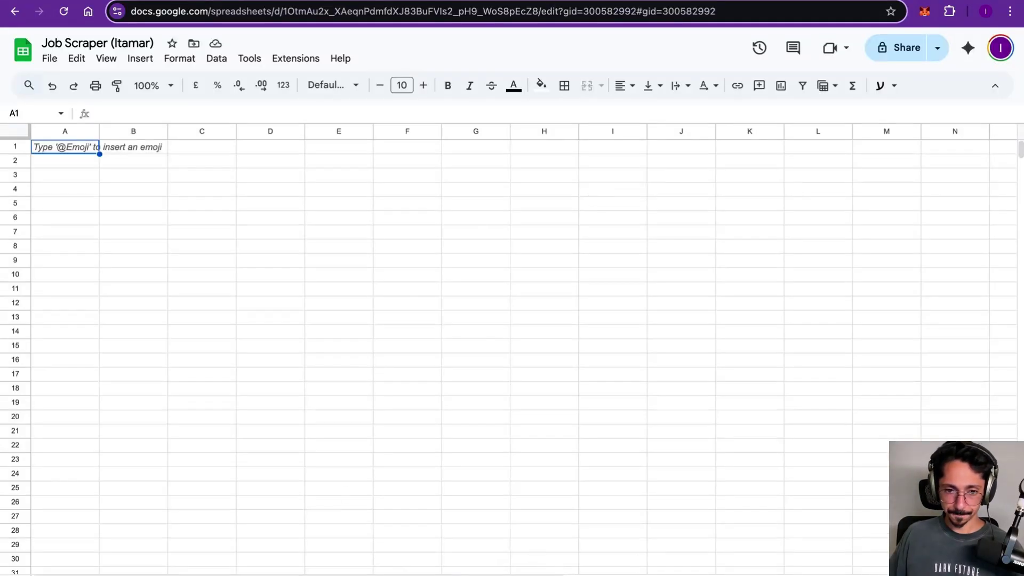
{"action": "left_click", "coordinate": [459, 575]}
{"action": "right_click", "coordinate": [526, 575]}
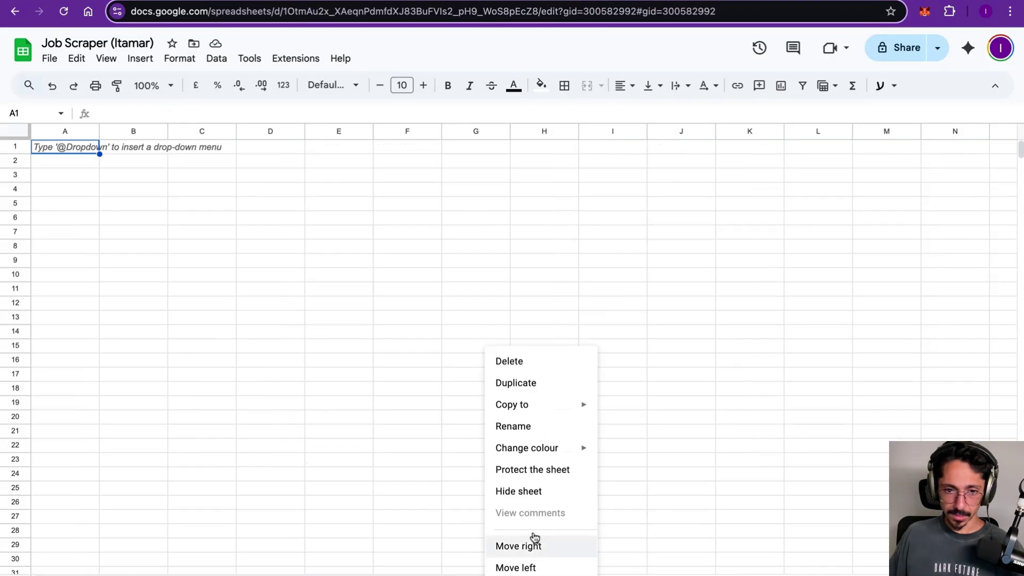
{"action": "left_click", "coordinate": [512, 361]}
{"action": "key", "text": "Return"}
{"action": "left_click", "coordinate": [526, 575]}
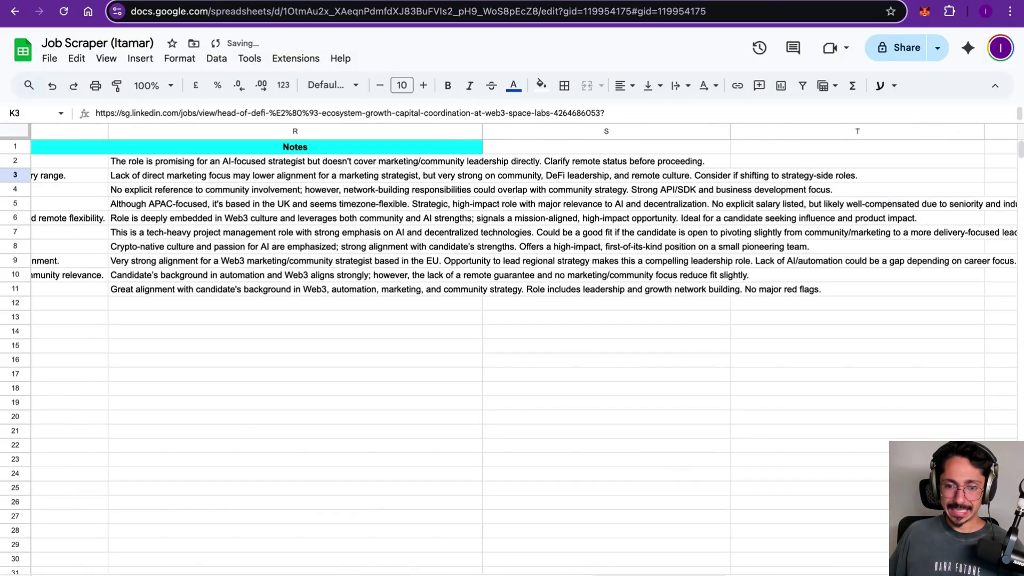
Step: Look over the scored jobs from the Notes column back to the score column, checking the companies and job titles
{"action": "scroll", "coordinate": [223, 245], "scroll_direction": "left", "scroll_amount": 5}
{"action": "scroll", "coordinate": [223, 246], "scroll_direction": "left", "scroll_amount": 10}
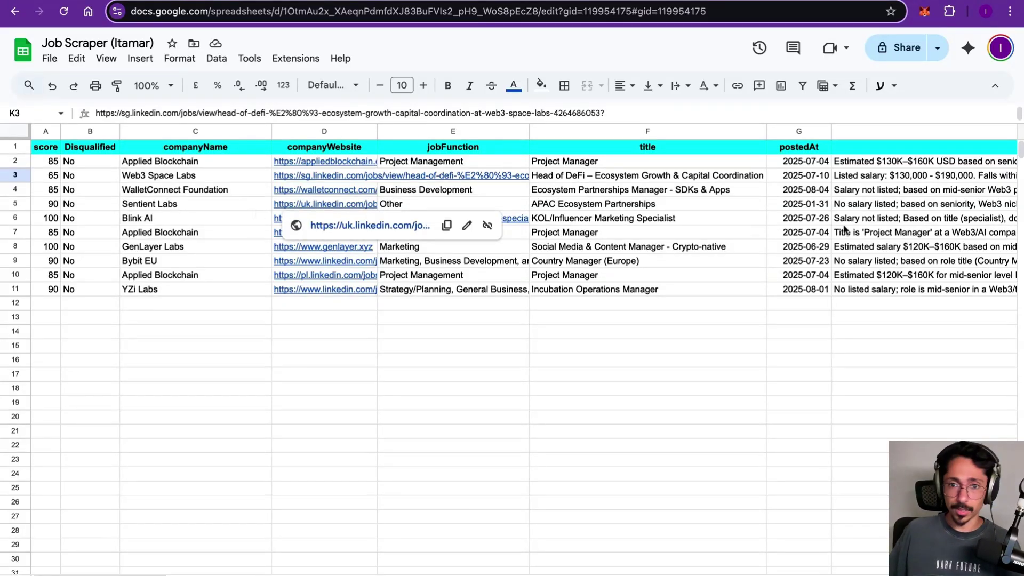
{"action": "left_click", "coordinate": [660, 221]}
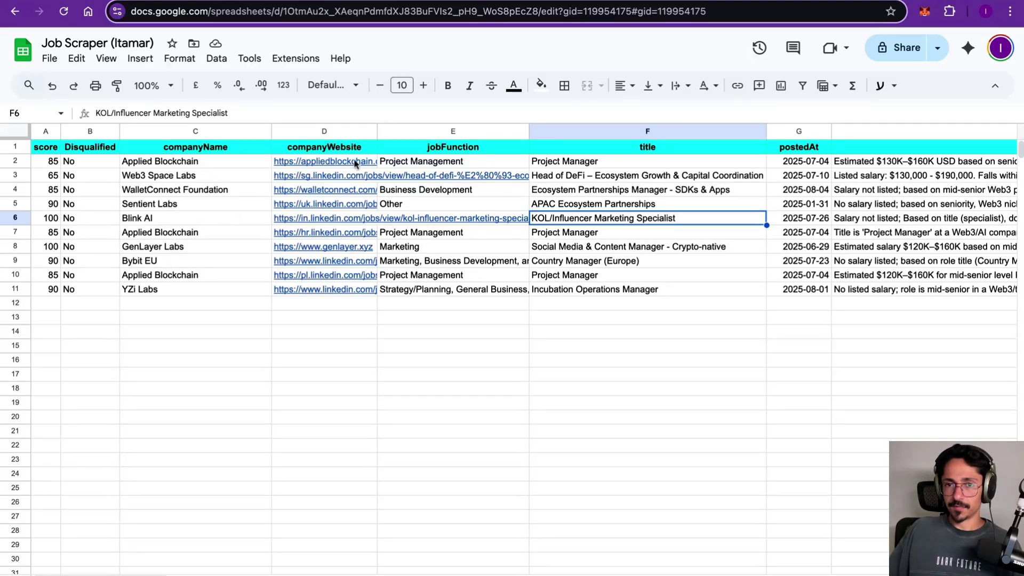
{"action": "left_click", "coordinate": [165, 262]}
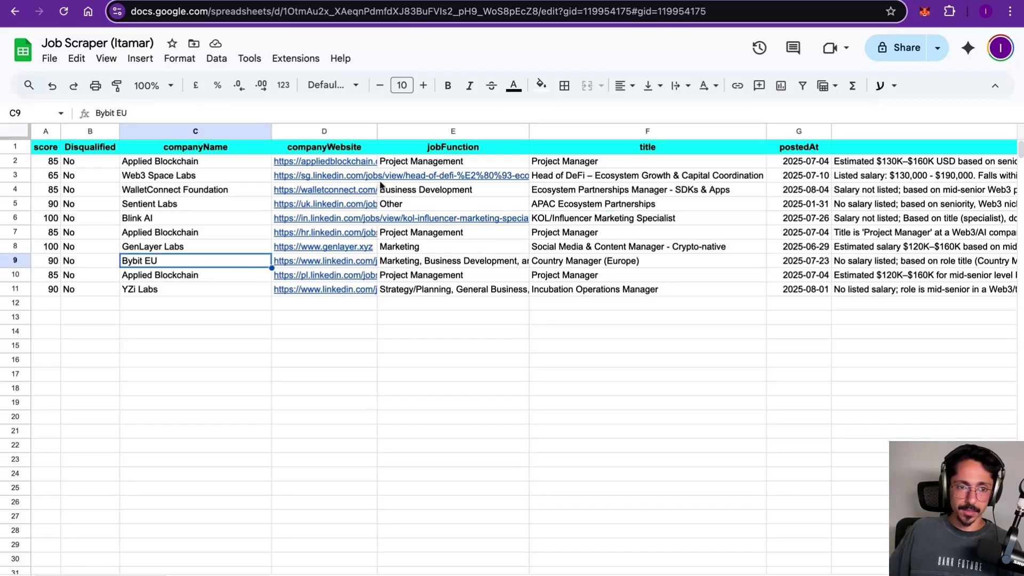
{"action": "scroll", "coordinate": [420, 193], "scroll_direction": "right", "scroll_amount": 1}
{"action": "scroll", "coordinate": [420, 193], "scroll_direction": "left", "scroll_amount": 1}
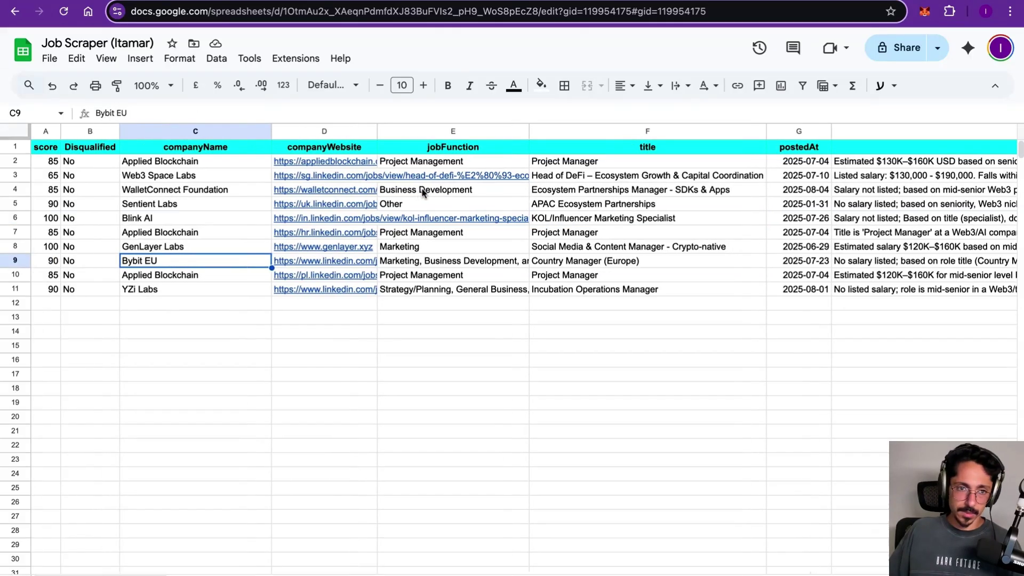
{"action": "scroll", "coordinate": [422, 192], "scroll_direction": "right", "scroll_amount": 5}
{"action": "scroll", "coordinate": [422, 192], "scroll_direction": "left", "scroll_amount": 5}
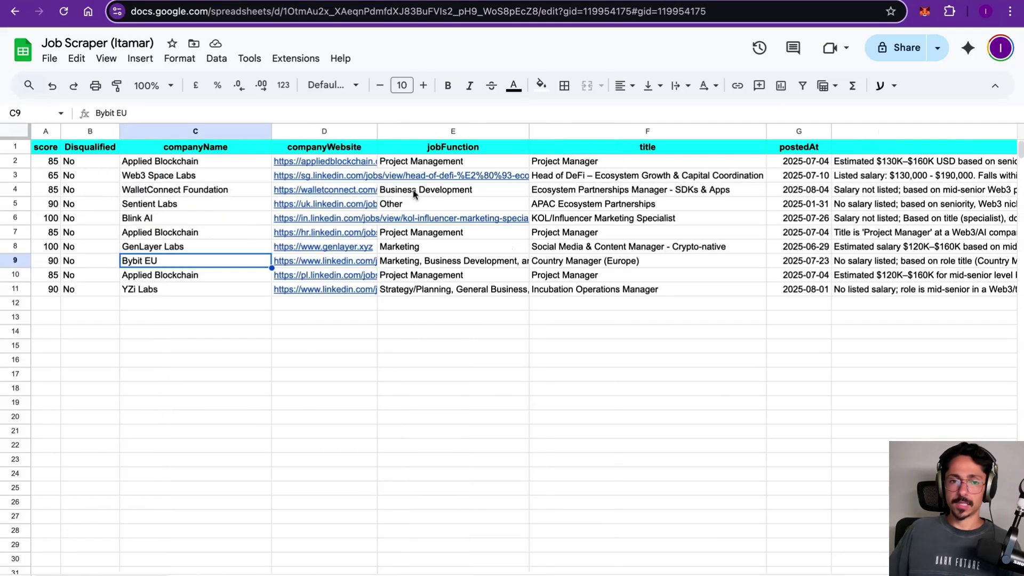
Step: Go through the jobFunction entries of the scored jobs down to the YZi Labs row
{"action": "left_click", "coordinate": [423, 235]}
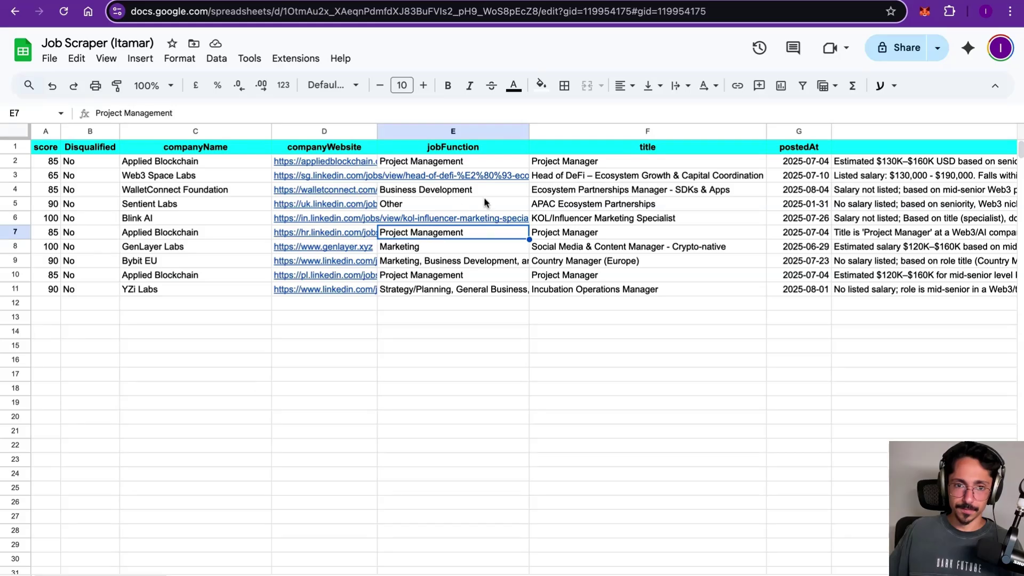
{"action": "key", "text": "Up"}
{"action": "key", "text": "Up"}
{"action": "key", "text": "Up"}
{"action": "key", "text": "Up"}
{"action": "key", "text": "Up"}
{"action": "key", "text": "Down"}
{"action": "key", "text": "Down"}
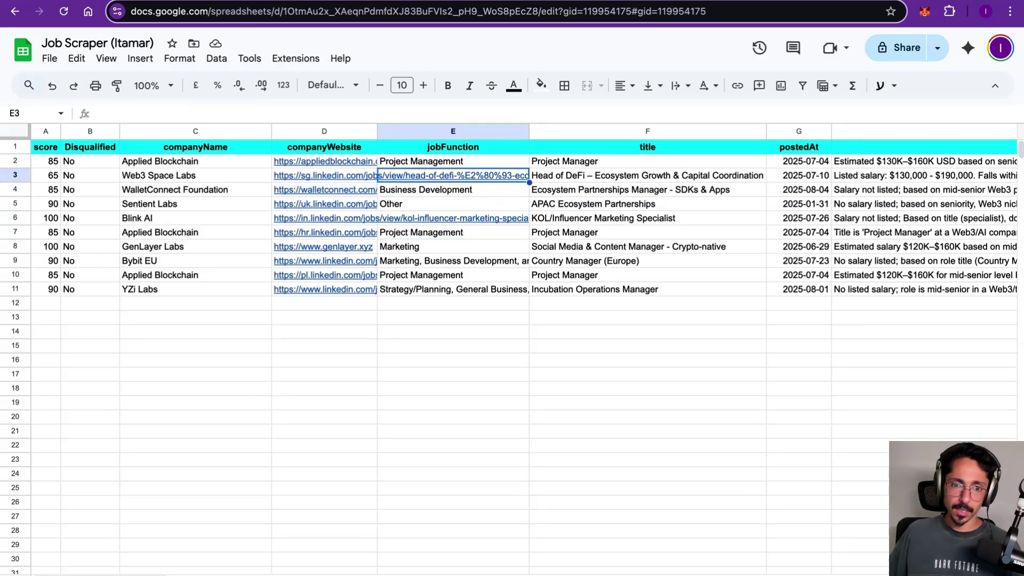
{"action": "key", "text": "Left"}
{"action": "key", "text": "Left"}
{"action": "key", "text": "Left"}
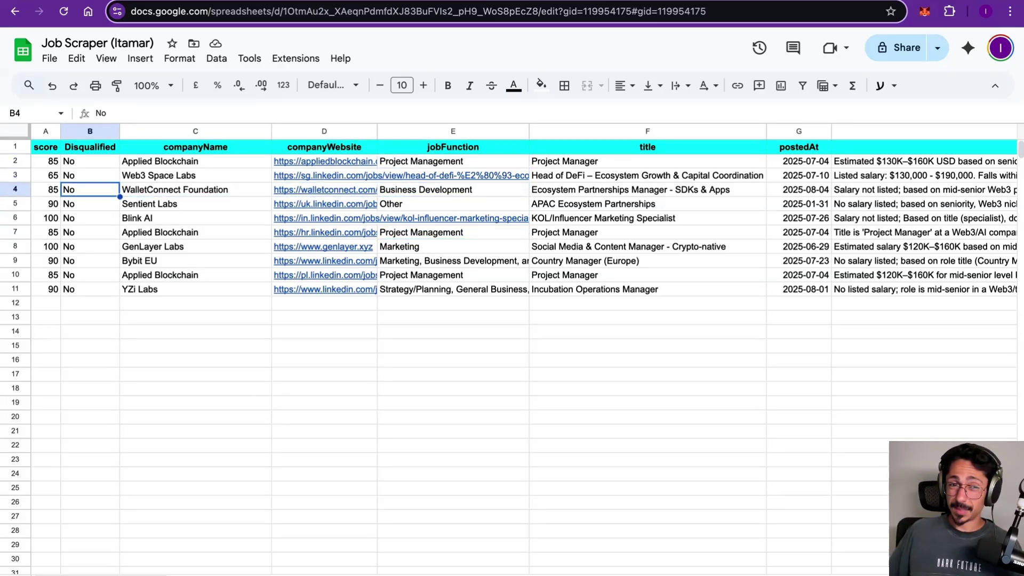
{"action": "key", "text": "Right"}
{"action": "key", "text": "Right"}
{"action": "key", "text": "Right"}
{"action": "key", "text": "Right"}
{"action": "key", "text": "Left"}
{"action": "key", "text": "Down"}
{"action": "key", "text": "Down"}
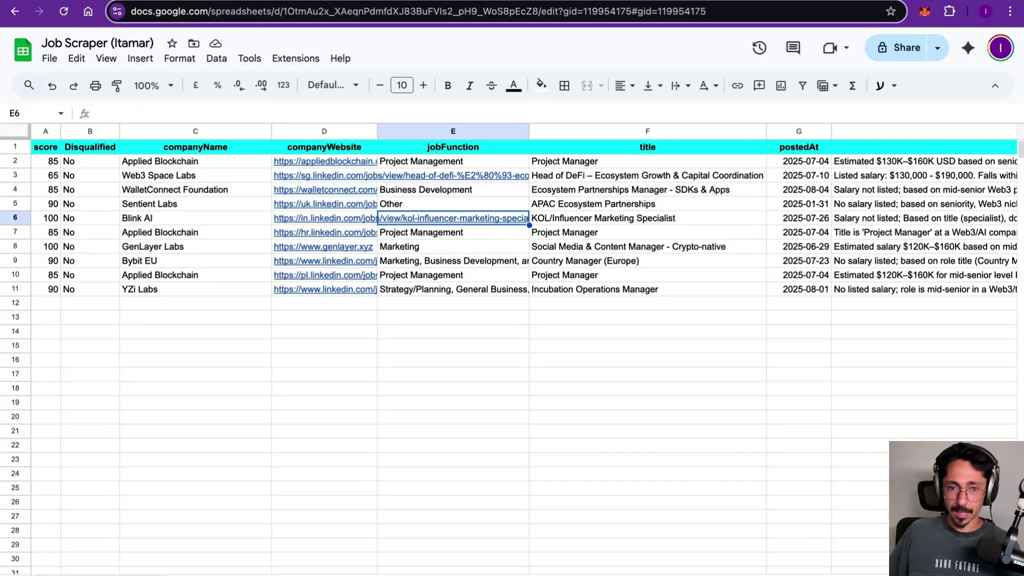
{"action": "key", "text": "Down"}
{"action": "key", "text": "Down"}
{"action": "key", "text": "Down"}
{"action": "key", "text": "Down"}
{"action": "key", "text": "Up"}
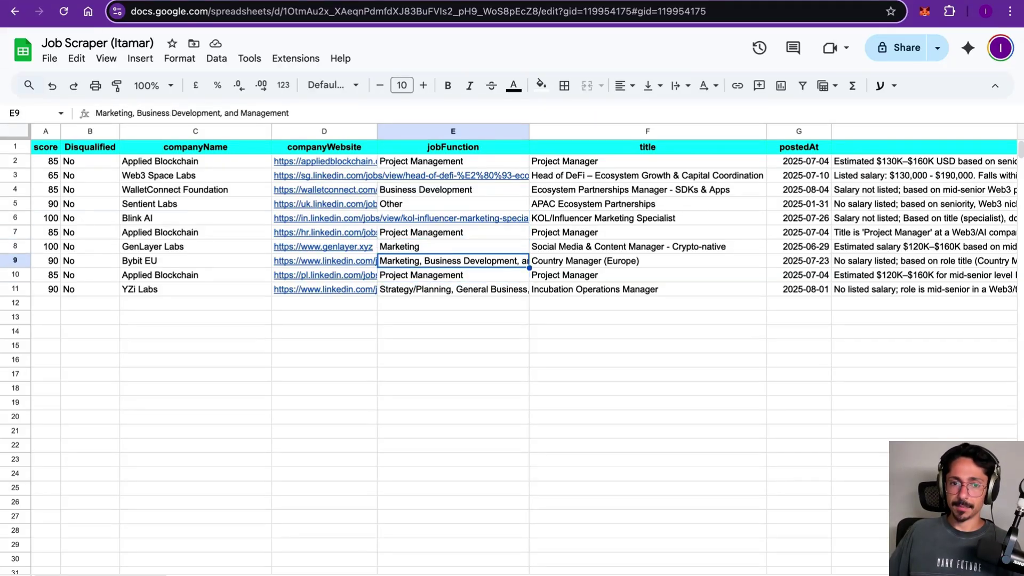
{"action": "key", "text": "Down"}
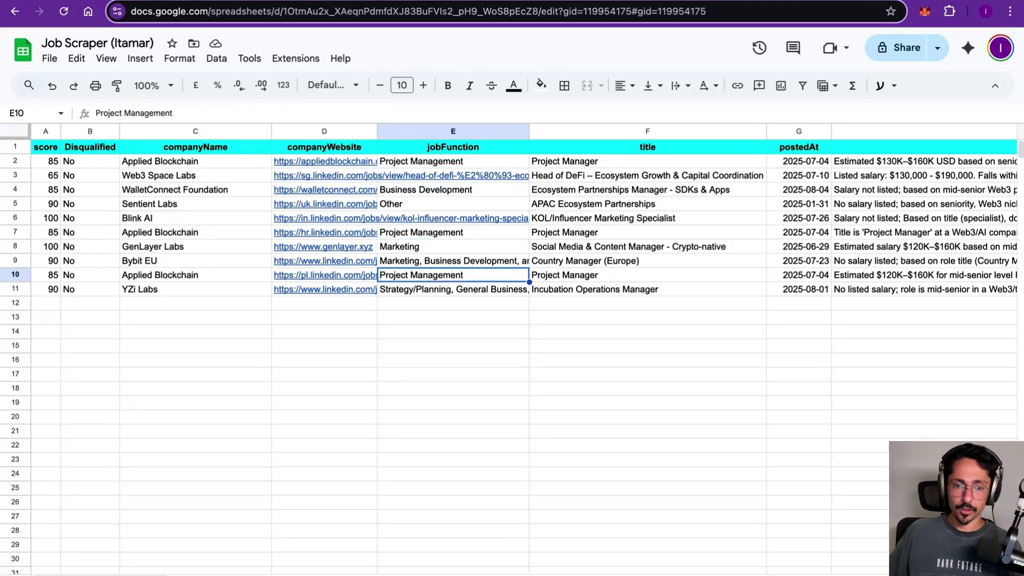
{"action": "key", "text": "Down"}
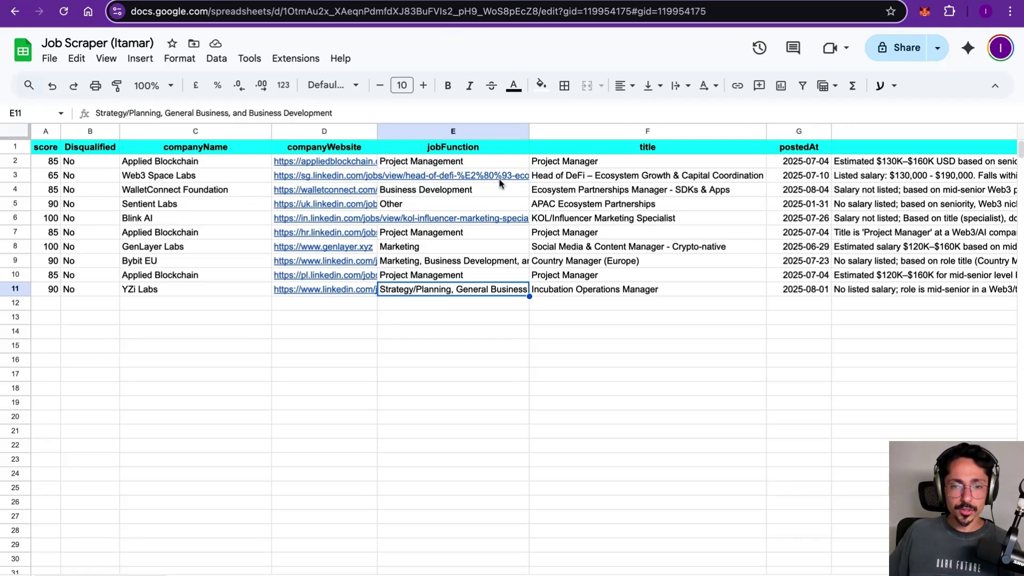
Step: Skim the remaining columns of the scored jobs and point out the score of the Web3 Space Labs job
{"action": "scroll", "coordinate": [501, 183], "scroll_direction": "right", "scroll_amount": 10}
{"action": "scroll", "coordinate": [501, 183], "scroll_direction": "left", "scroll_amount": 10}
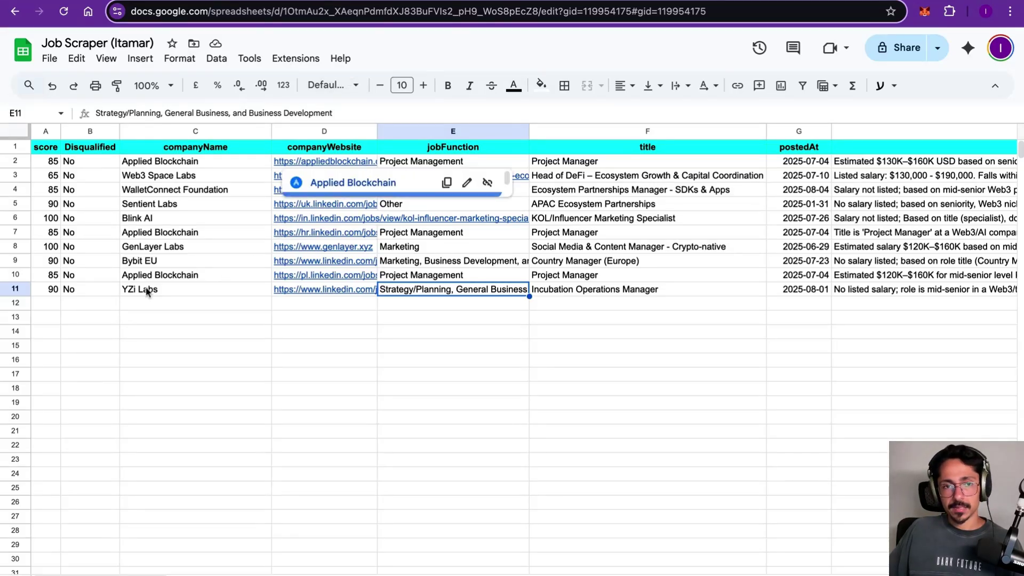
{"action": "left_click", "coordinate": [192, 318]}
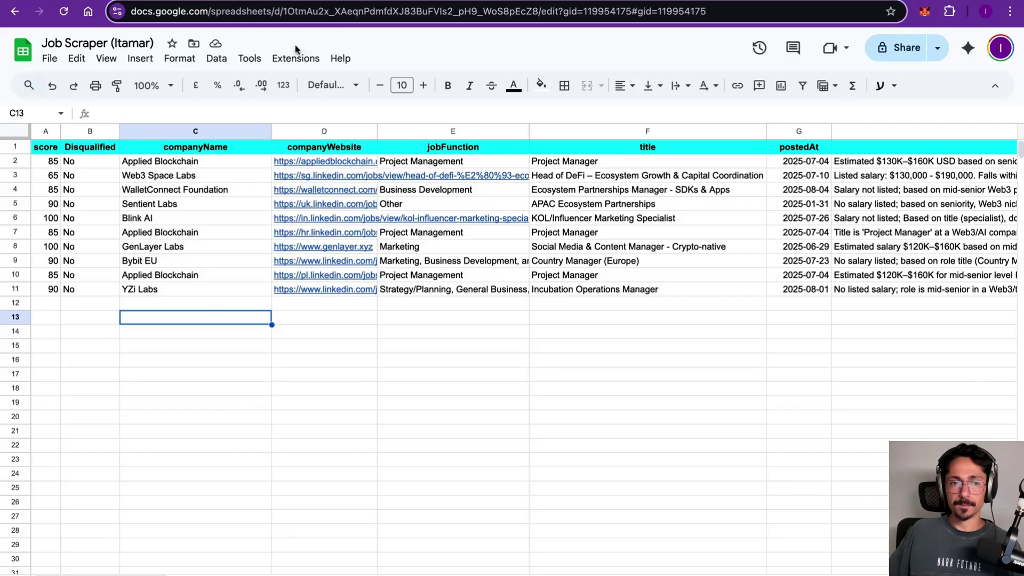
{"action": "left_click", "coordinate": [54, 178]}
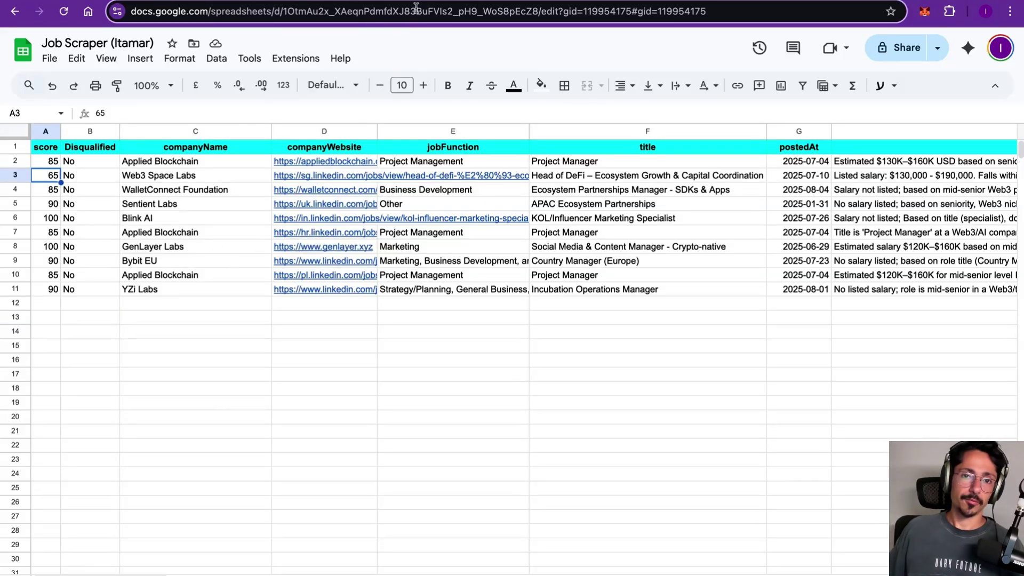
Step: Switch to the outreachMessage workflow in n8n
{"action": "key", "text": "ctrl+Tab"}
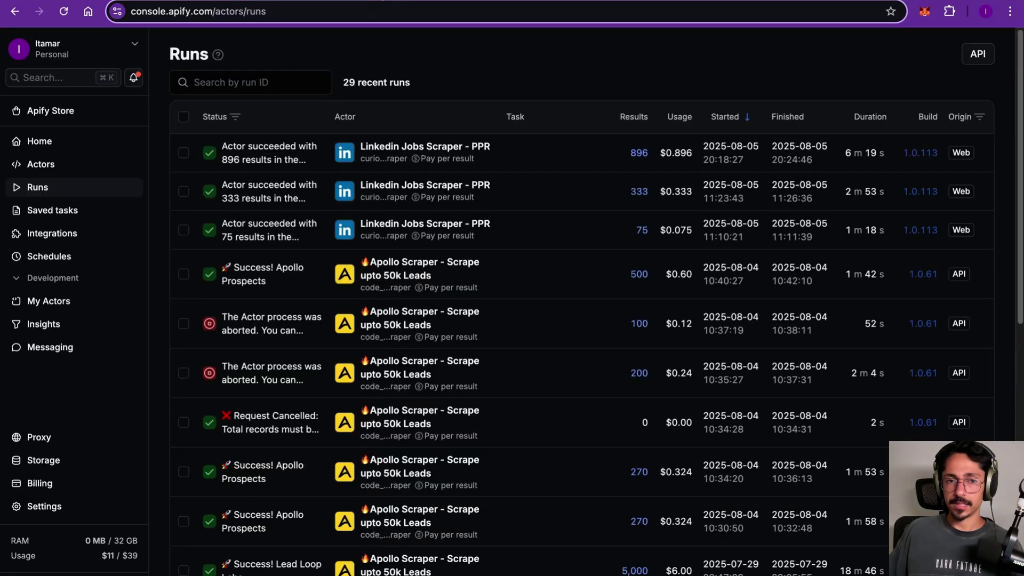
{"action": "key", "text": "ctrl+Tab"}
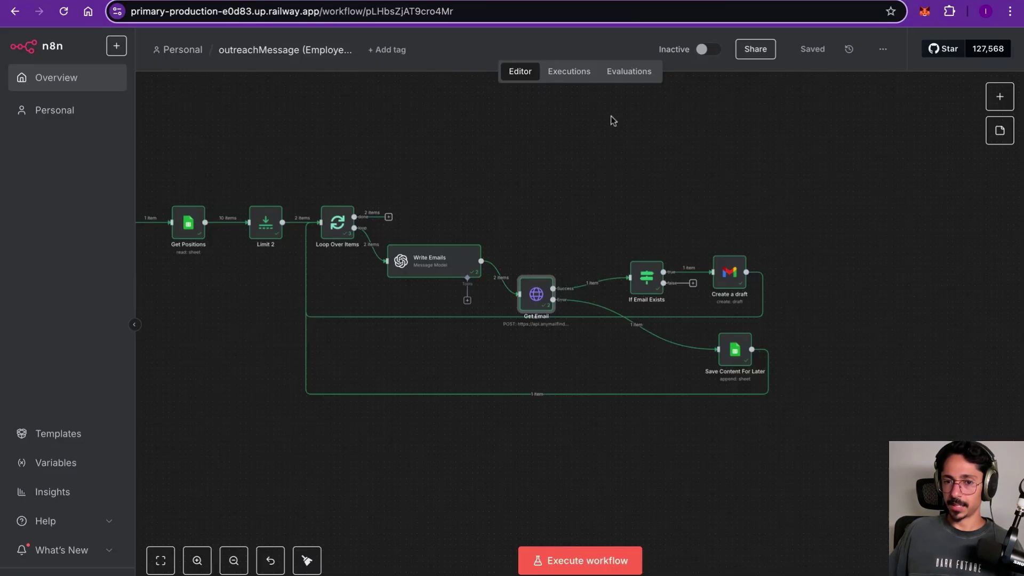
Step: Look over the outreachMessage workflow from its manual trigger to the Create a draft and Save Content For Later nodes
{"action": "scroll", "coordinate": [610, 117], "scroll_direction": "left", "scroll_amount": 5}
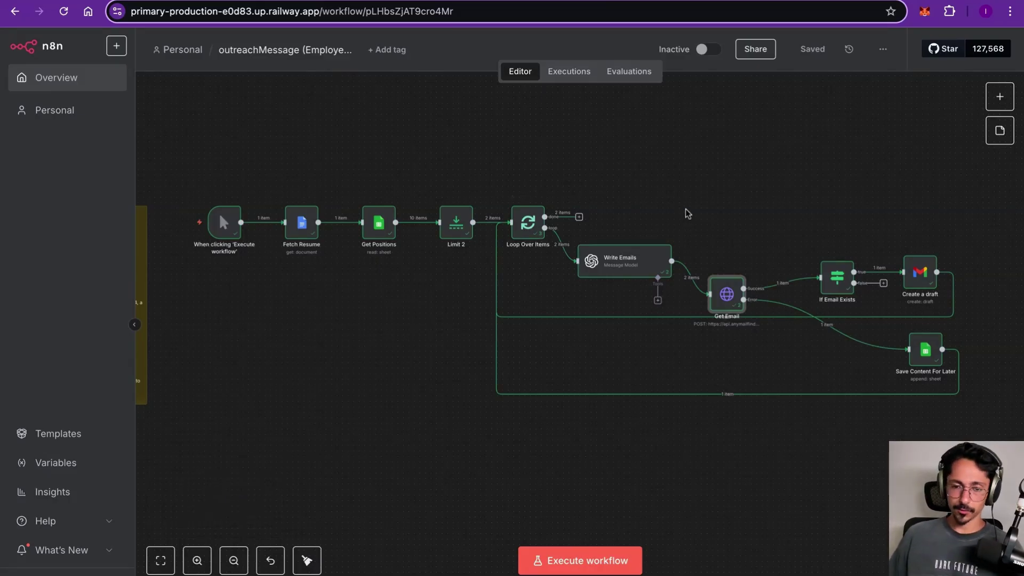
{"action": "scroll", "coordinate": [685, 215], "scroll_direction": "right", "scroll_amount": 3}
{"action": "scroll", "coordinate": [687, 214], "scroll_direction": "right", "scroll_amount": 3}
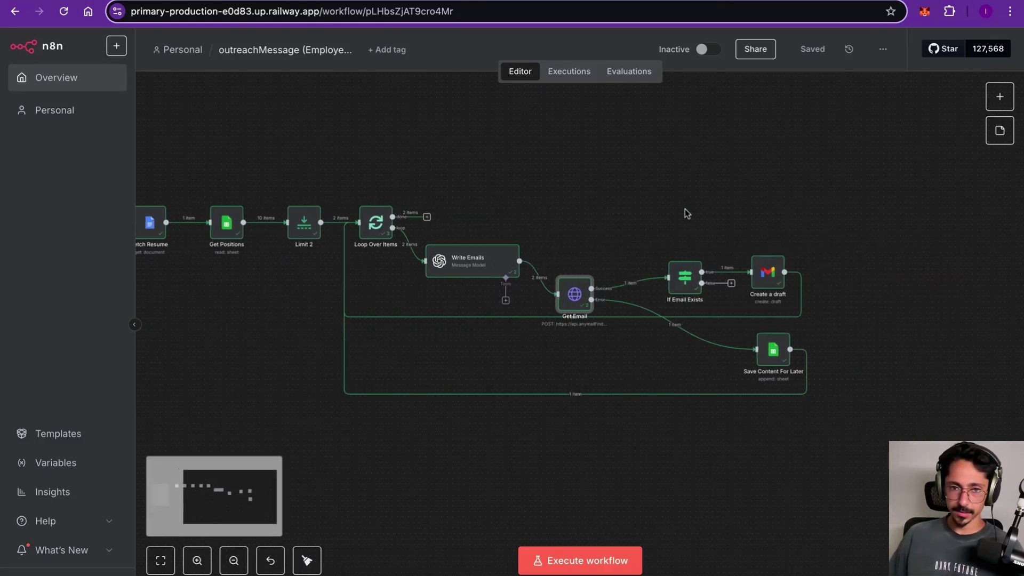
{"action": "scroll", "coordinate": [685, 213], "scroll_direction": "left", "scroll_amount": 5}
{"action": "scroll", "coordinate": [685, 213], "scroll_direction": "right", "scroll_amount": 3}
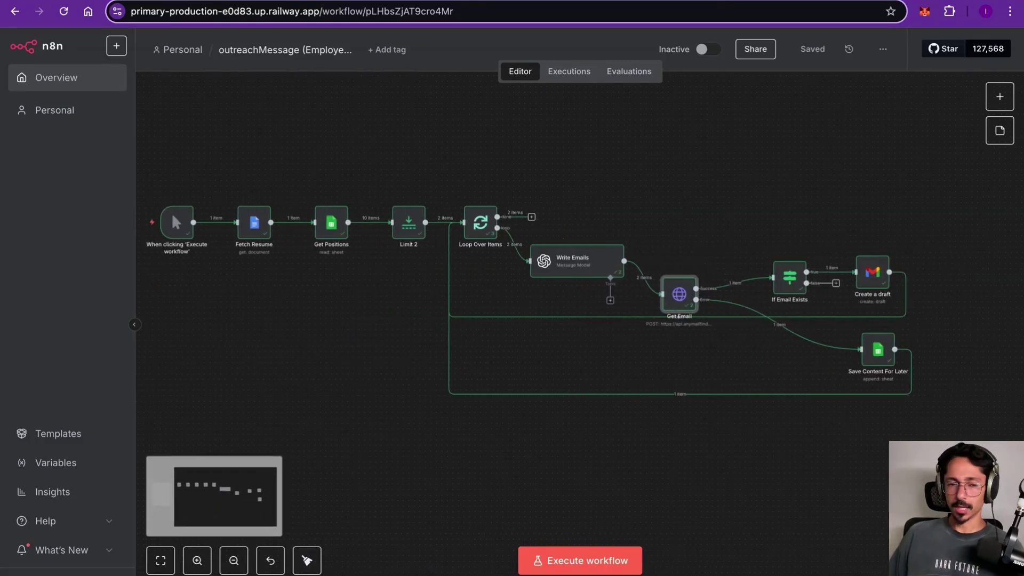
{"action": "scroll", "coordinate": [685, 213], "scroll_direction": "right", "scroll_amount": 2}
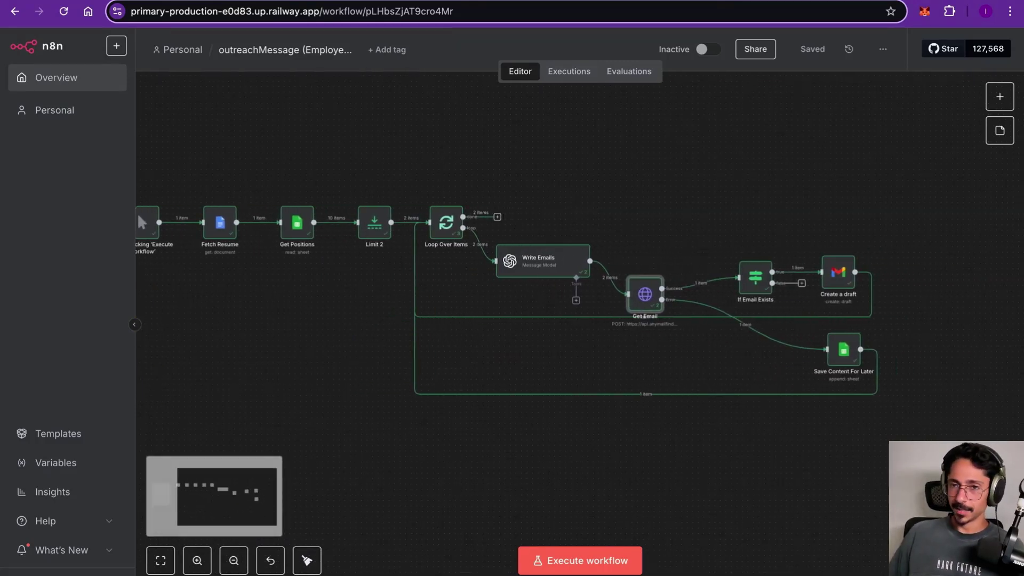
{"action": "scroll", "coordinate": [685, 214], "scroll_direction": "left", "scroll_amount": 6}
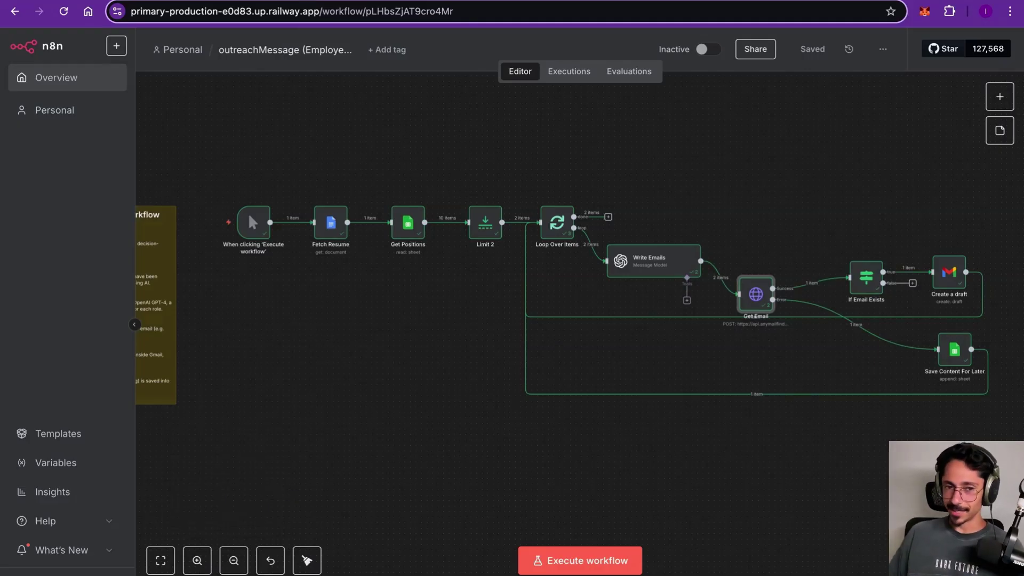
{"action": "scroll", "coordinate": [580, 299], "scroll_direction": "right", "scroll_amount": 2}
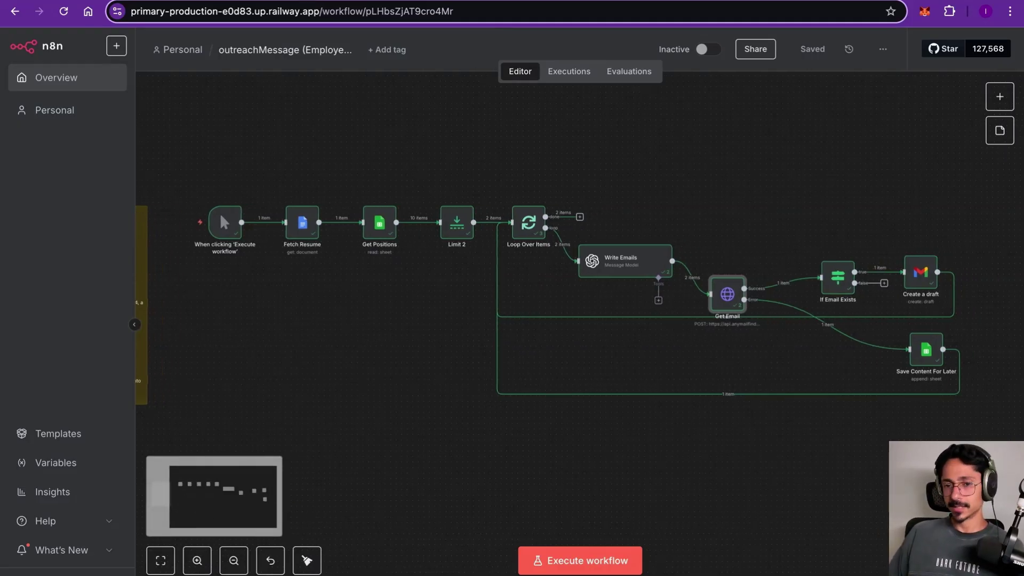
{"action": "scroll", "coordinate": [611, 273], "scroll_direction": "right", "scroll_amount": 2}
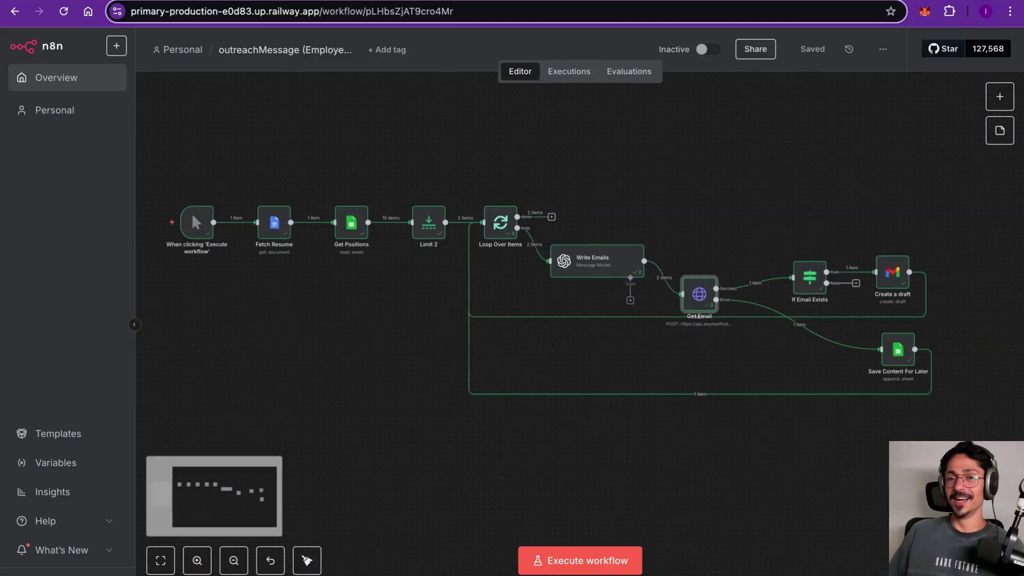
Step: Set the Output Randomness (Temperature) of the Write Emails node to 0.3
{"action": "double_click", "coordinate": [611, 273]}
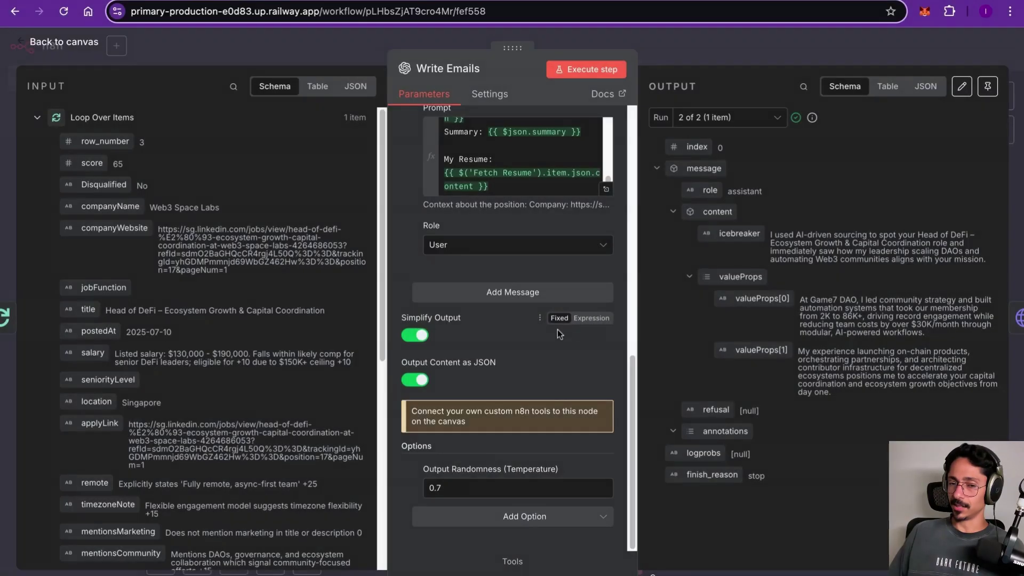
{"action": "left_click", "coordinate": [458, 487]}
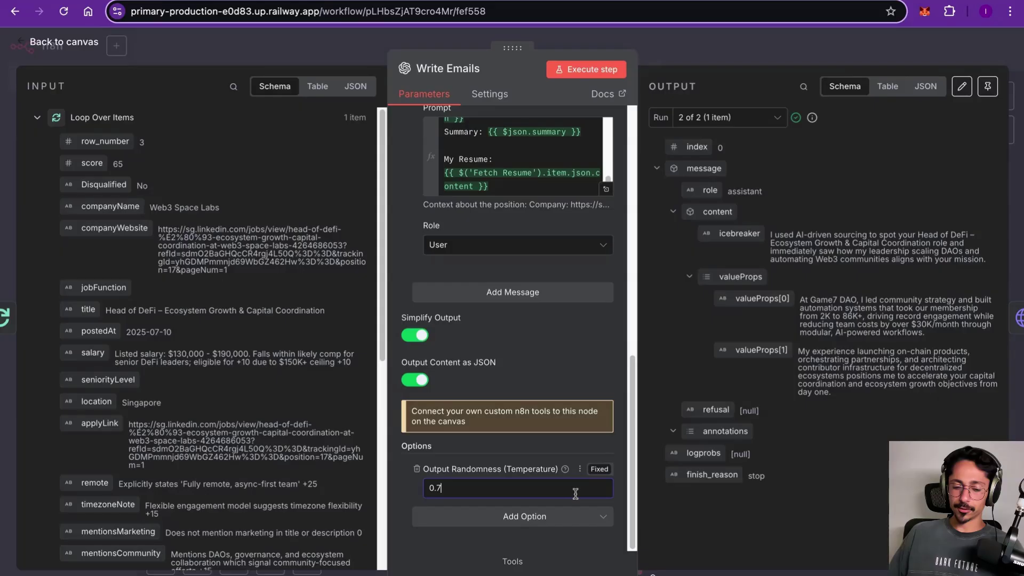
{"action": "key", "text": "BackSpace"}
{"action": "type", "text": "3"}
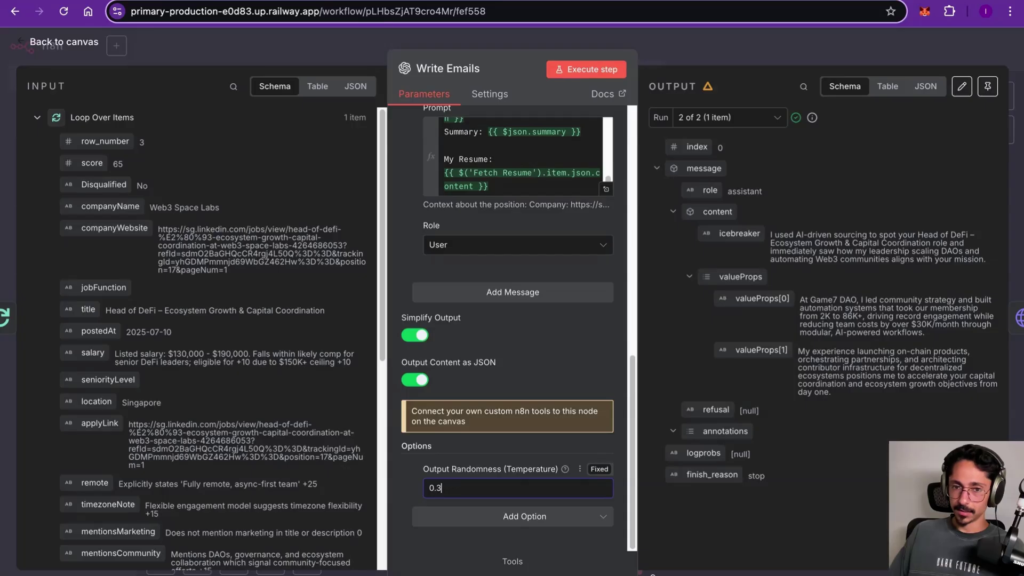
Step: View the Write Emails node's system prompt in the expanded expression editor, and close the editor
{"action": "scroll", "coordinate": [620, 381], "scroll_direction": "up", "scroll_amount": 10}
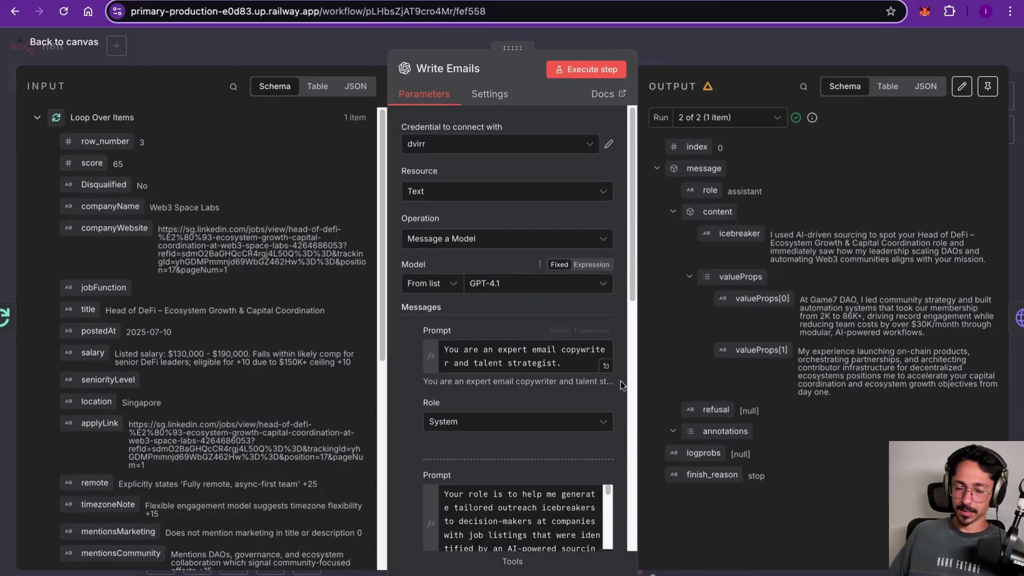
{"action": "left_click", "coordinate": [607, 365]}
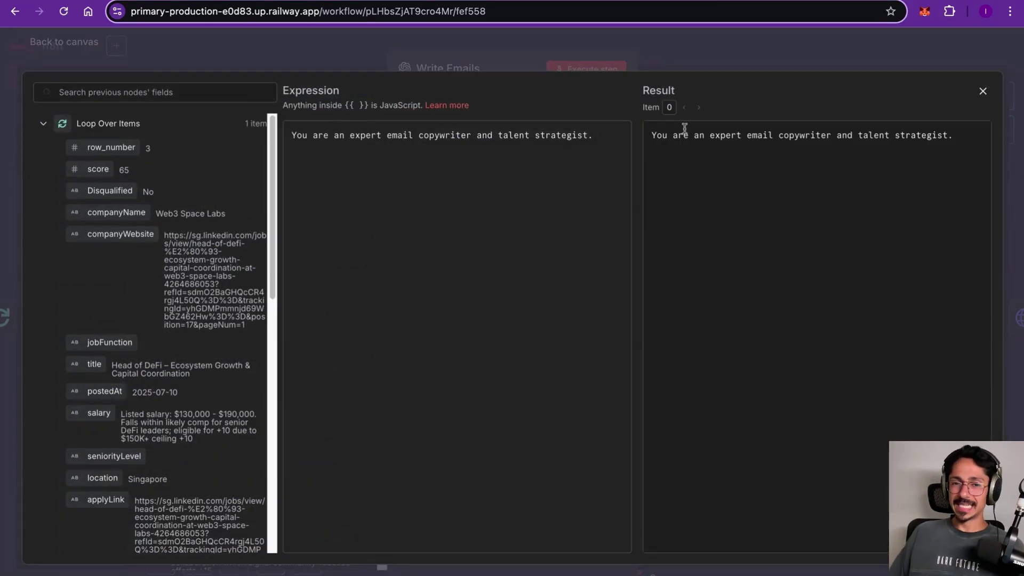
{"action": "left_click", "coordinate": [740, 57]}
Step: Read the Write Emails prompt covering icebreakers, JSON format and rules in the expanded editor, and return to the canvas
{"action": "scroll", "coordinate": [603, 232], "scroll_direction": "down", "scroll_amount": 8}
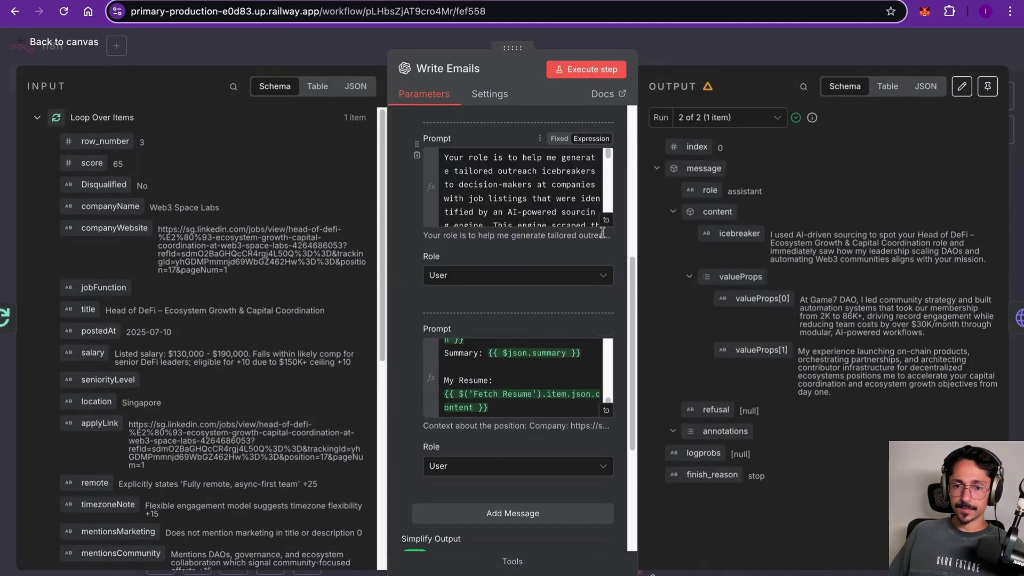
{"action": "left_click", "coordinate": [606, 219]}
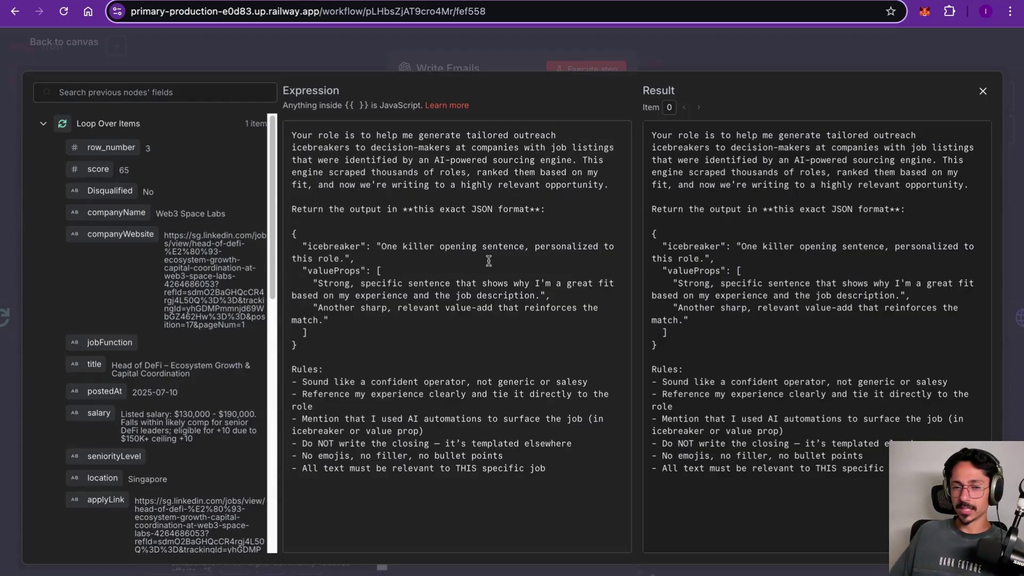
{"action": "left_click", "coordinate": [562, 469]}
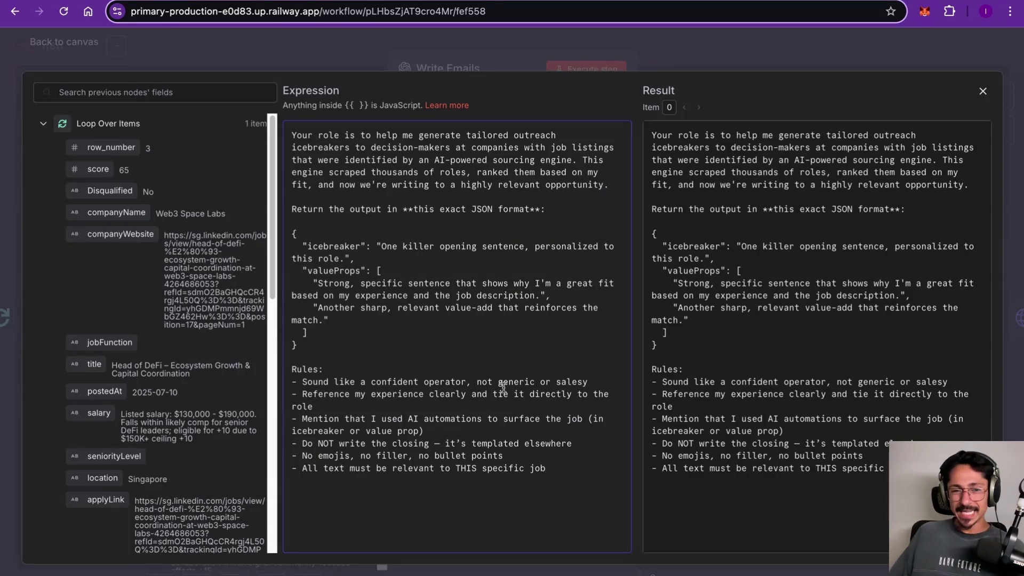
{"action": "left_click", "coordinate": [808, 53]}
{"action": "left_click", "coordinate": [802, 56]}
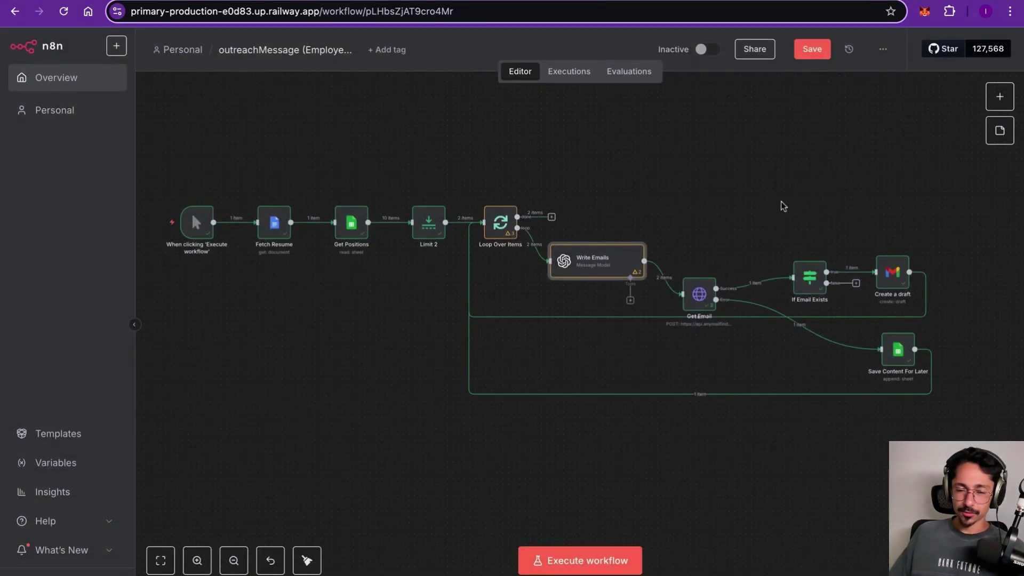
Step: Examine the Write Emails prompt that supplies position context, compatibility notes and the resume, and return to the canvas
{"action": "scroll", "coordinate": [775, 206], "scroll_direction": "right", "scroll_amount": 5}
{"action": "double_click", "coordinate": [482, 266]}
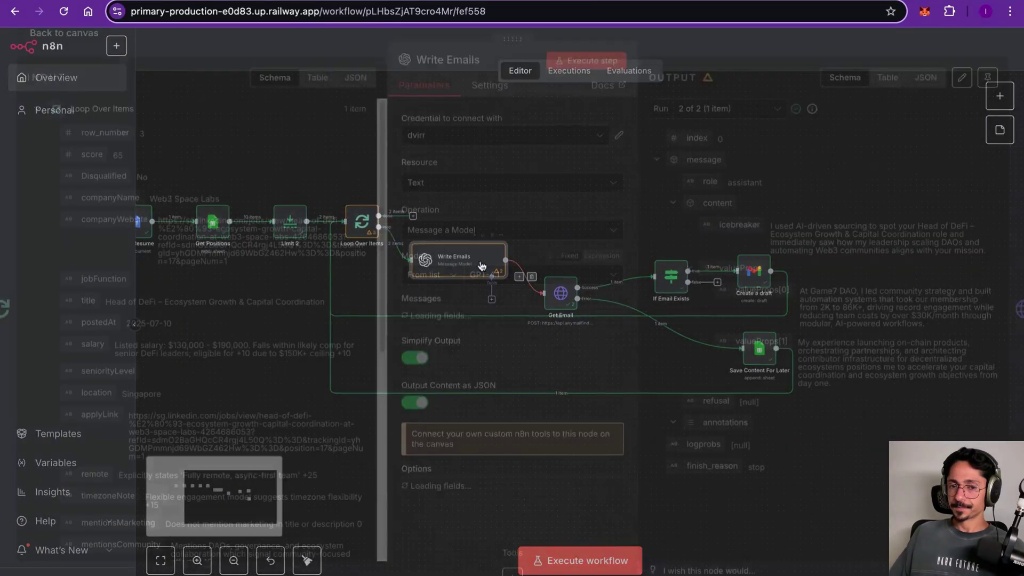
{"action": "scroll", "coordinate": [525, 336], "scroll_direction": "down", "scroll_amount": 10}
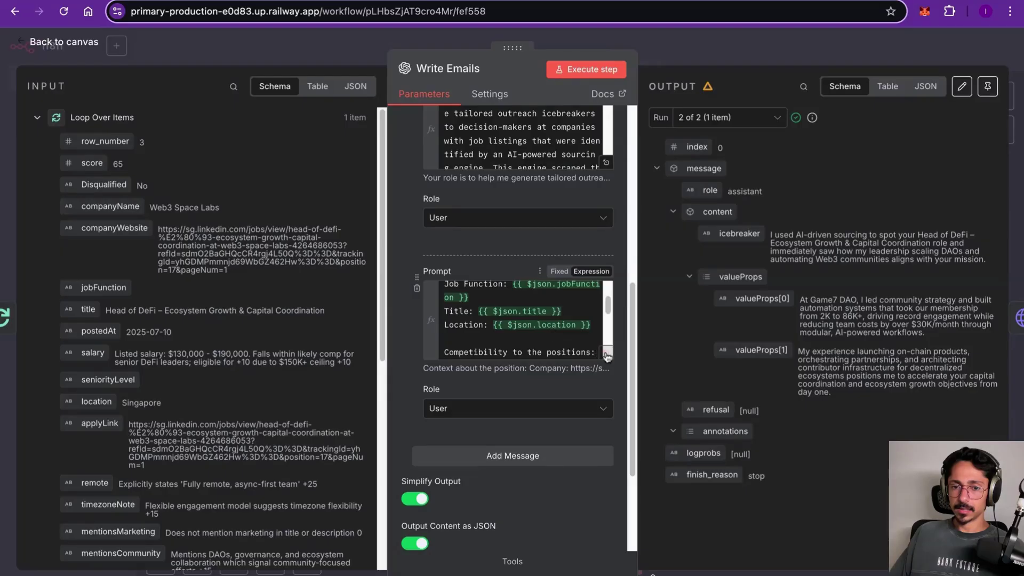
{"action": "left_click", "coordinate": [606, 354]}
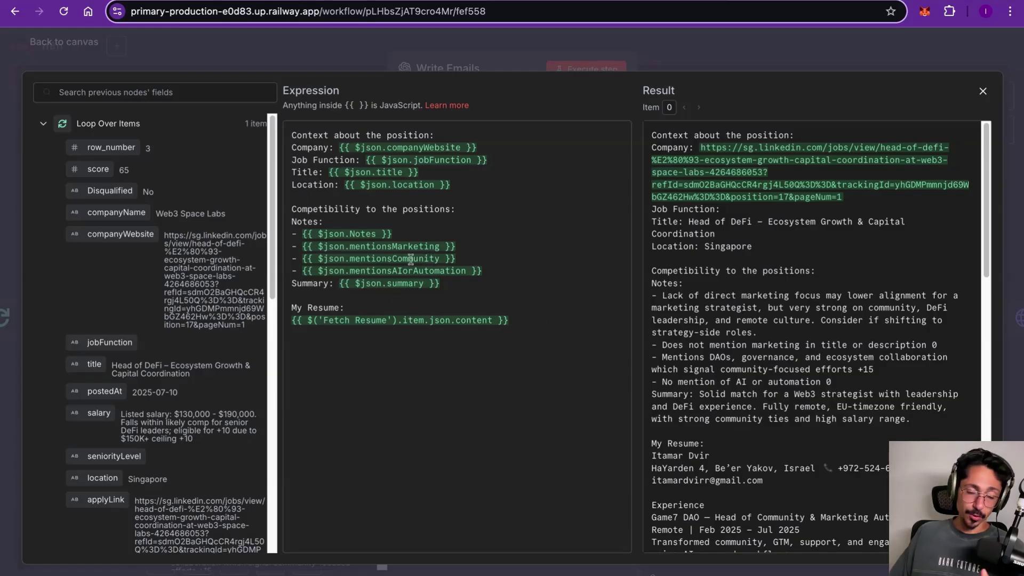
{"action": "scroll", "coordinate": [207, 267], "scroll_direction": "down", "scroll_amount": 2}
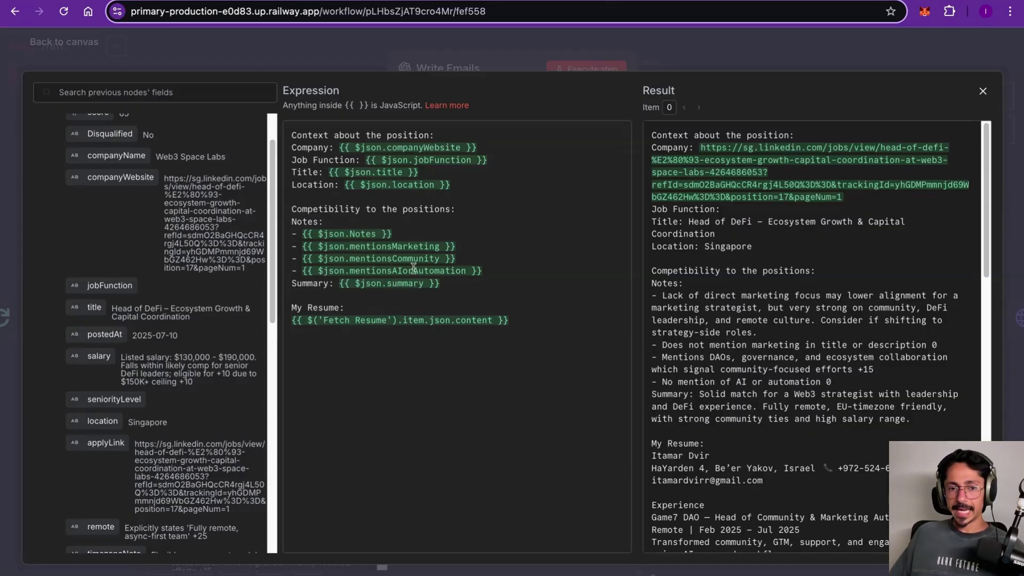
{"action": "left_click", "coordinate": [849, 56]}
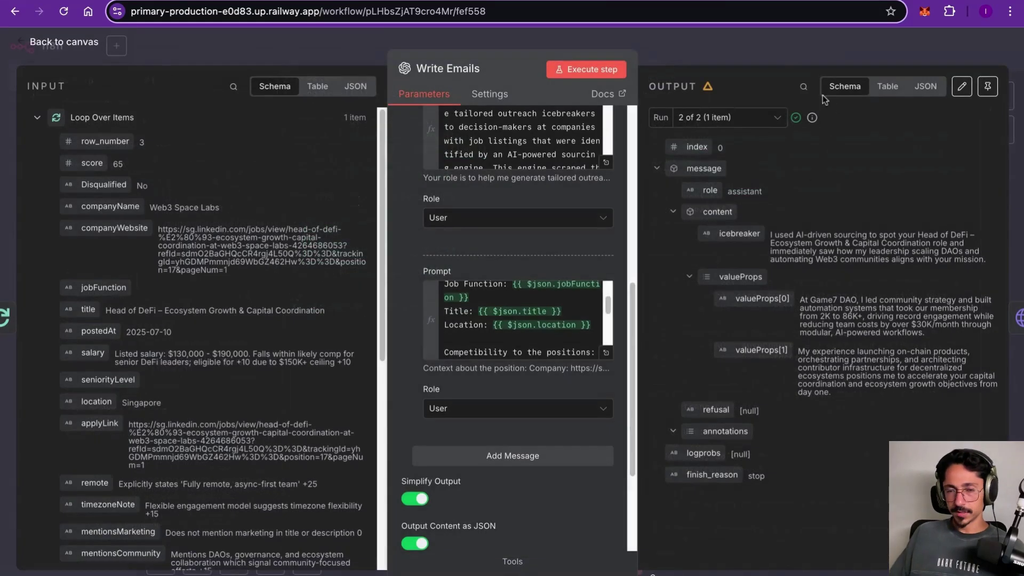
{"action": "left_click", "coordinate": [681, 36]}
Step: Check the Get Email node's HTTP request parameters and return to the canvas
{"action": "scroll", "coordinate": [715, 155], "scroll_direction": "right", "scroll_amount": 3}
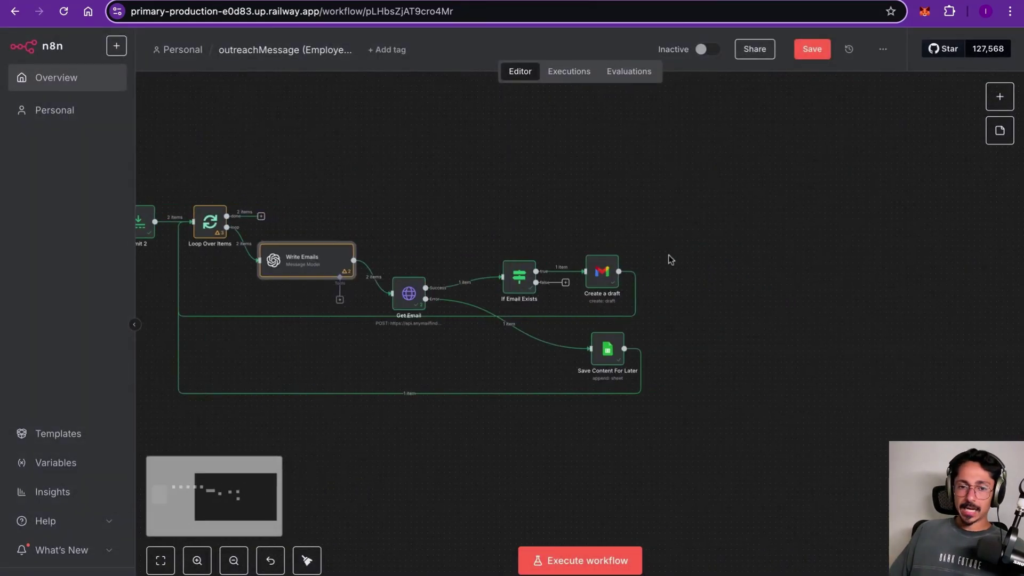
{"action": "double_click", "coordinate": [408, 296]}
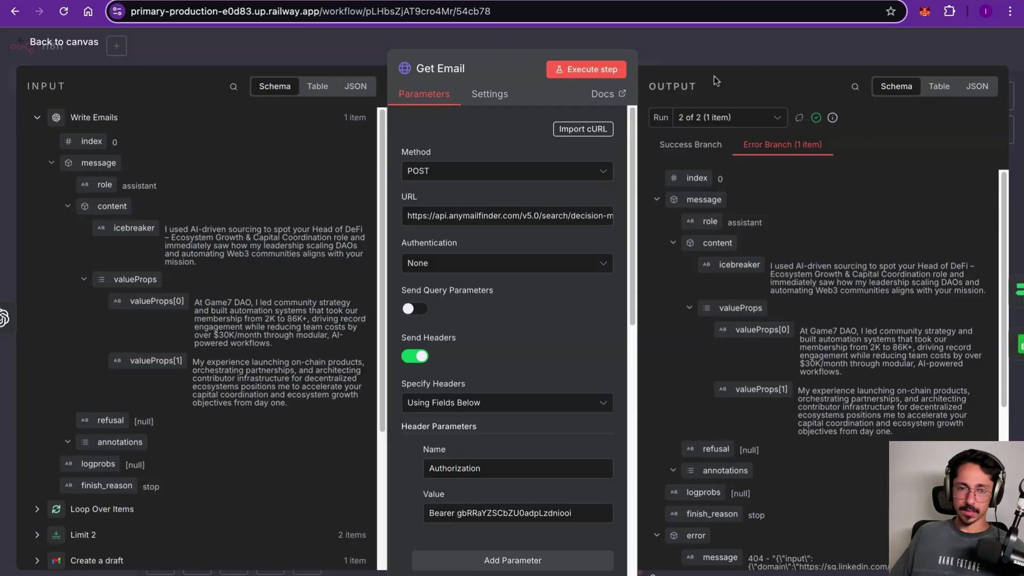
{"action": "left_click", "coordinate": [710, 51]}
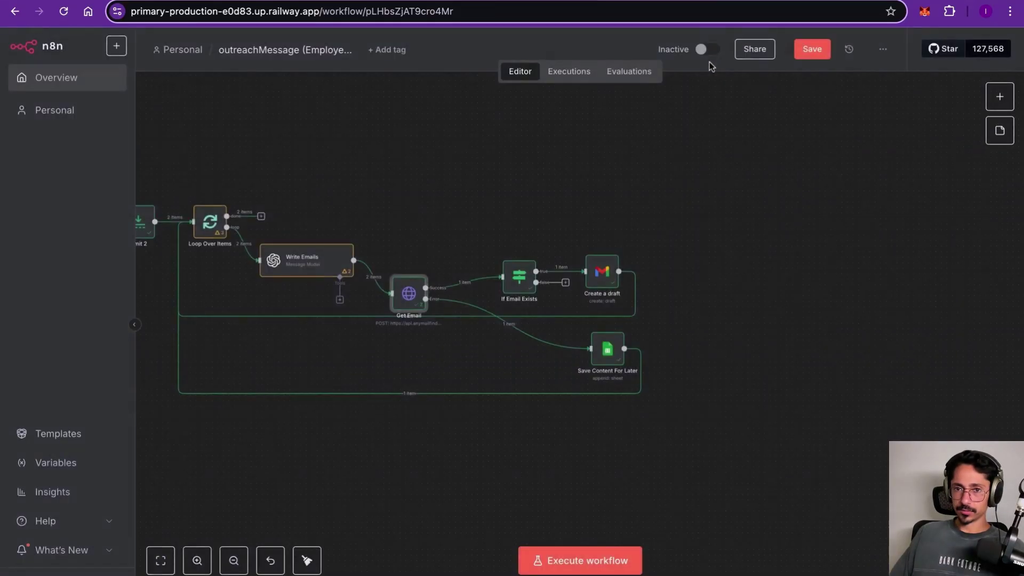
Step: In the Create a draft node, try a subject made of "Hey" followed by the personFullName field from Get Email
{"action": "double_click", "coordinate": [597, 275]}
{"action": "scroll", "coordinate": [527, 304], "scroll_direction": "down", "scroll_amount": 3}
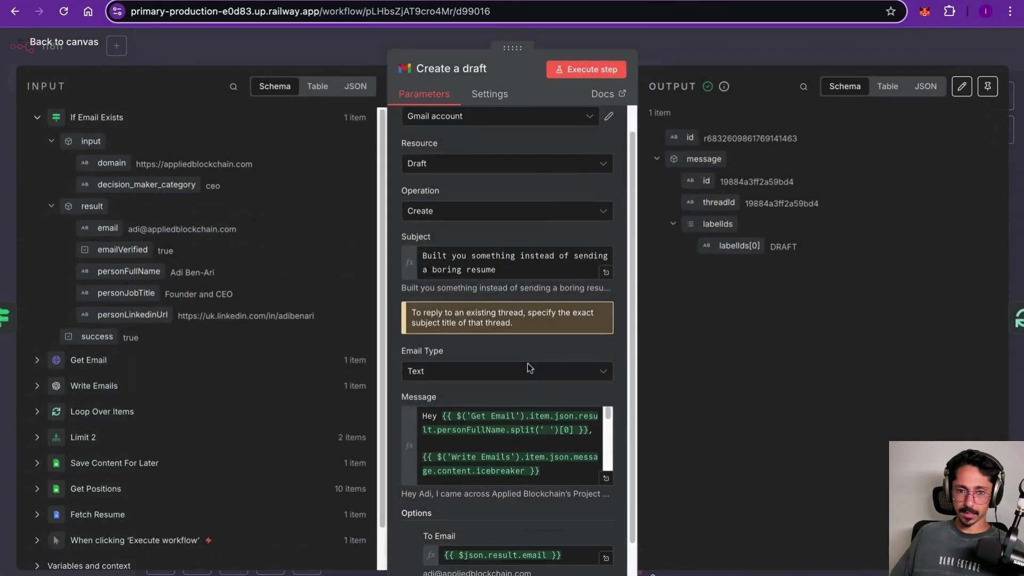
{"action": "left_click", "coordinate": [491, 217]}
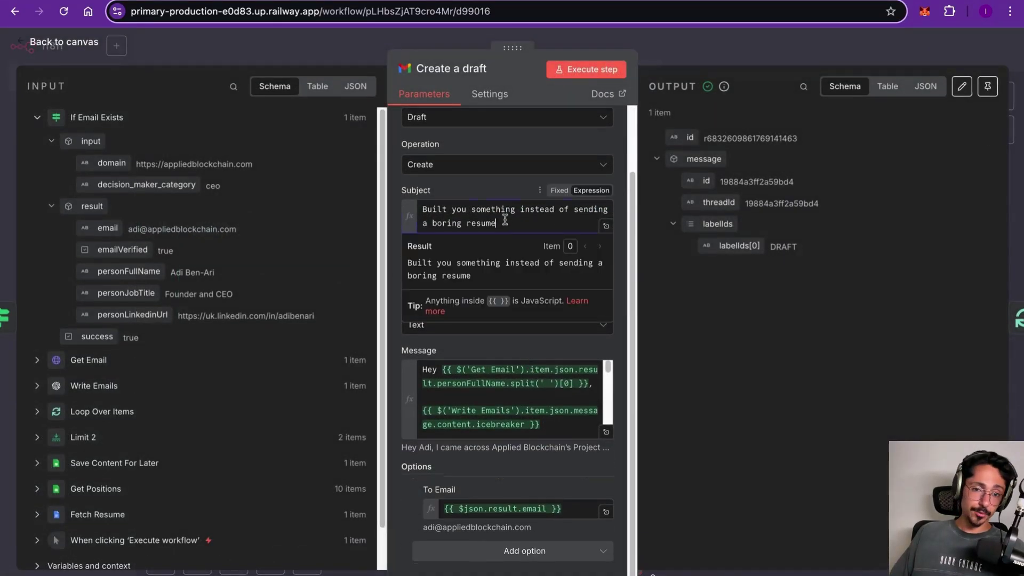
{"action": "key", "text": "ctrl+a"}
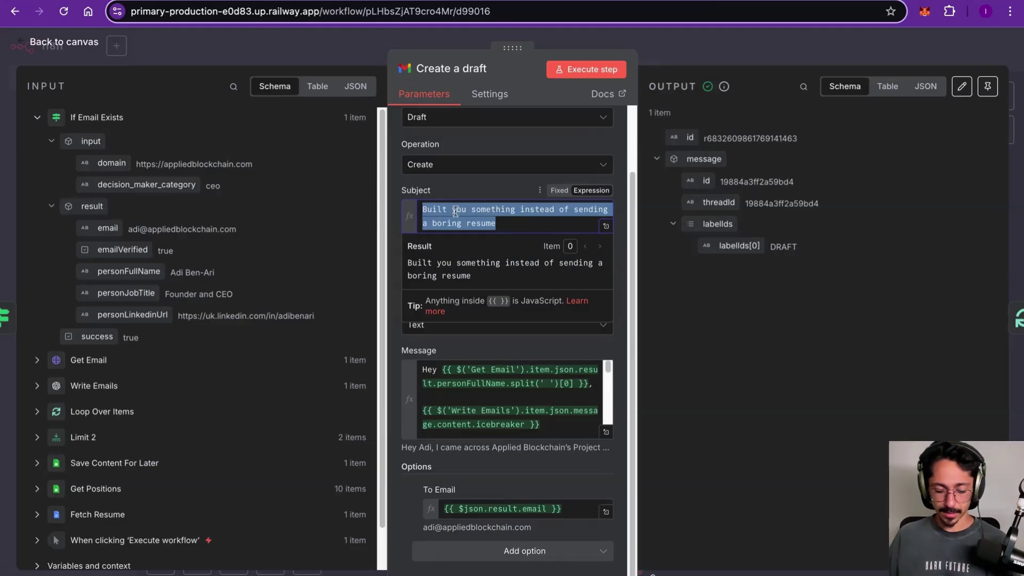
{"action": "type", "text": "Hey"}
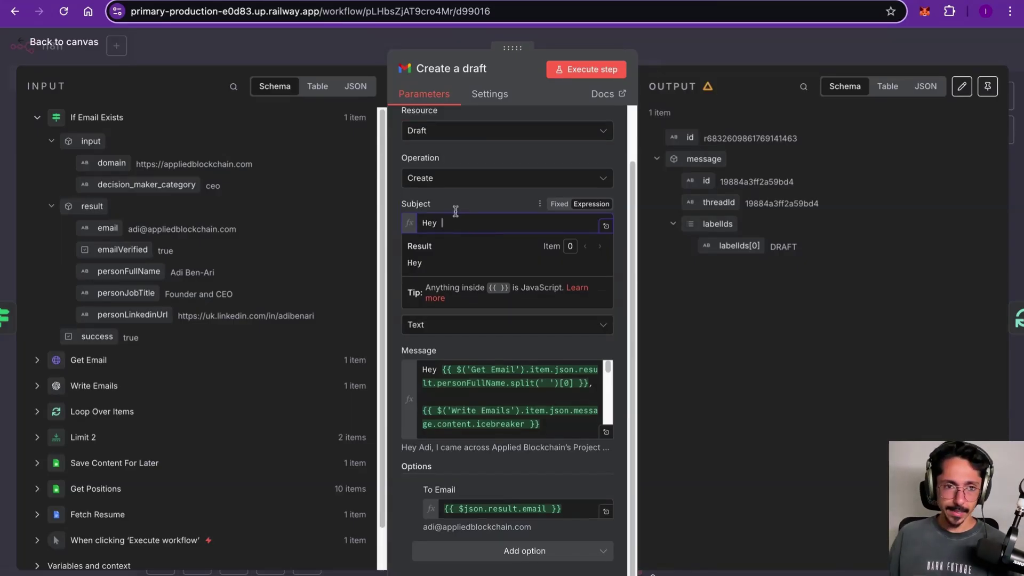
{"action": "scroll", "coordinate": [139, 291], "scroll_direction": "down", "scroll_amount": 1}
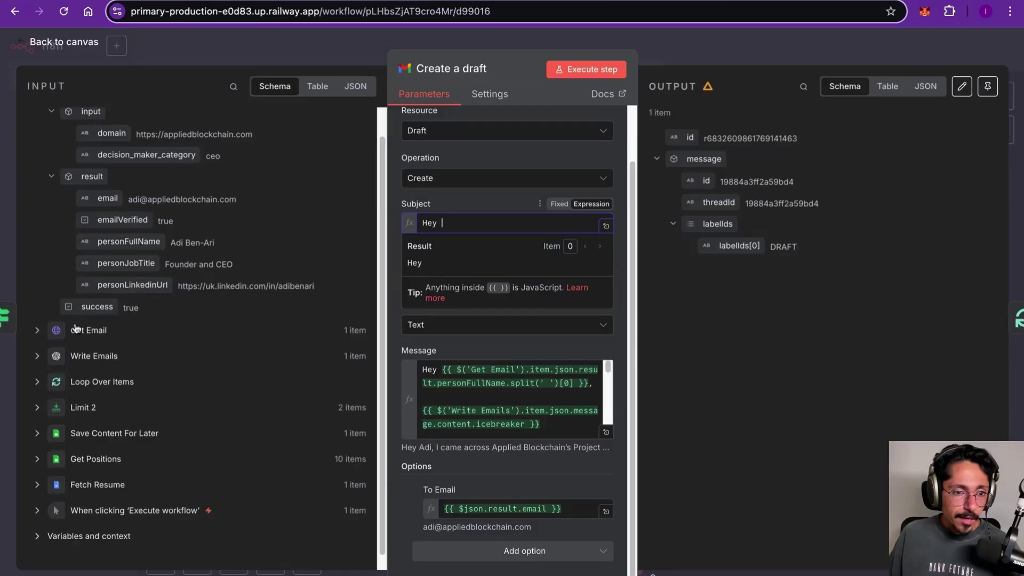
{"action": "left_click", "coordinate": [43, 334]}
{"action": "scroll", "coordinate": [97, 336], "scroll_direction": "down", "scroll_amount": 4}
{"action": "scroll", "coordinate": [97, 335], "scroll_direction": "down", "scroll_amount": 3}
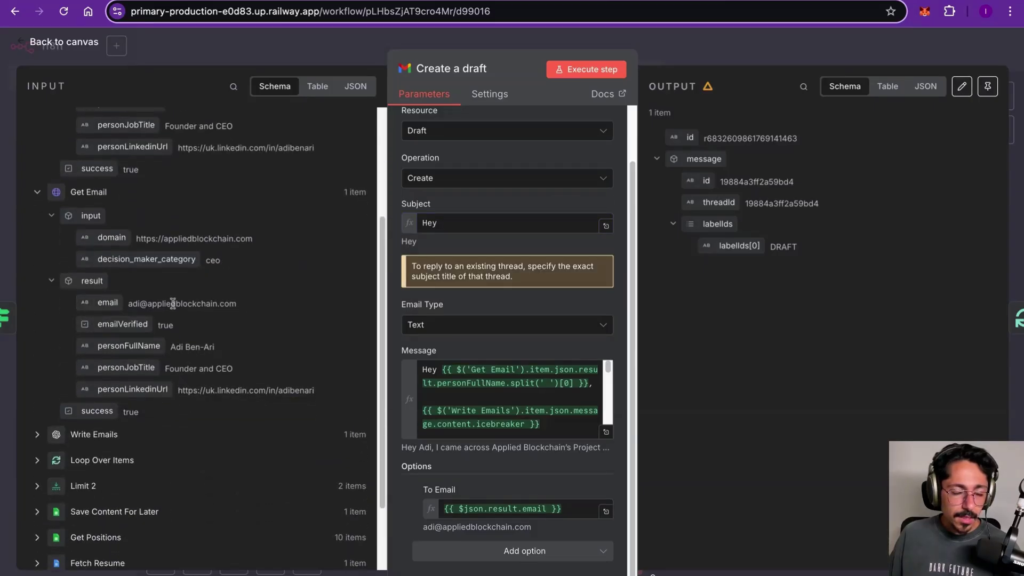
{"action": "left_click_drag", "start_coordinate": [129, 297], "coordinate": [464, 226]}
{"action": "left_click", "coordinate": [524, 236]}
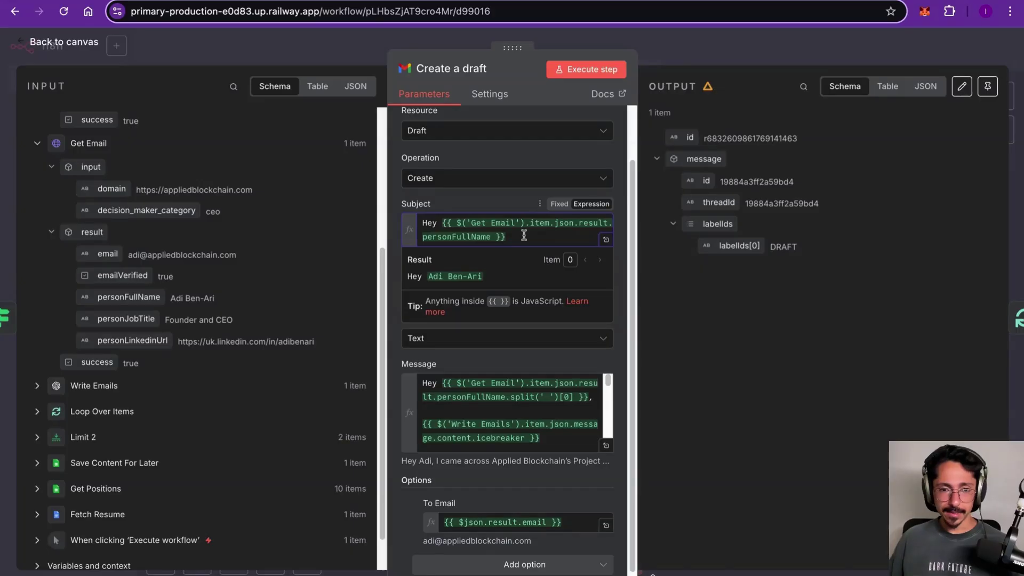
Step: Restore the draft's subject to "Built you something instead of sending a boring resume"
{"action": "key", "text": "ctrl+a"}
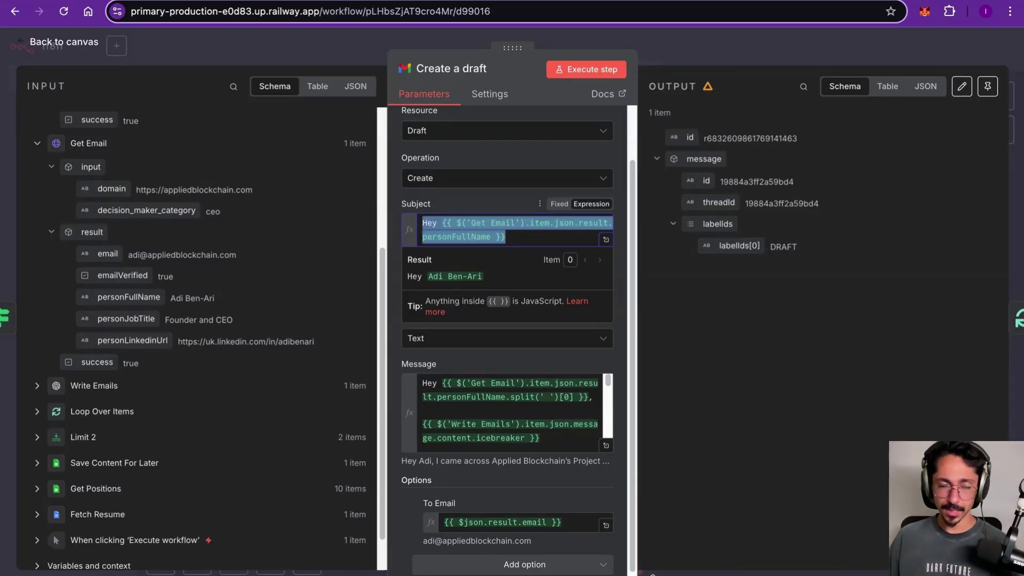
{"action": "key", "text": "BackSpace"}
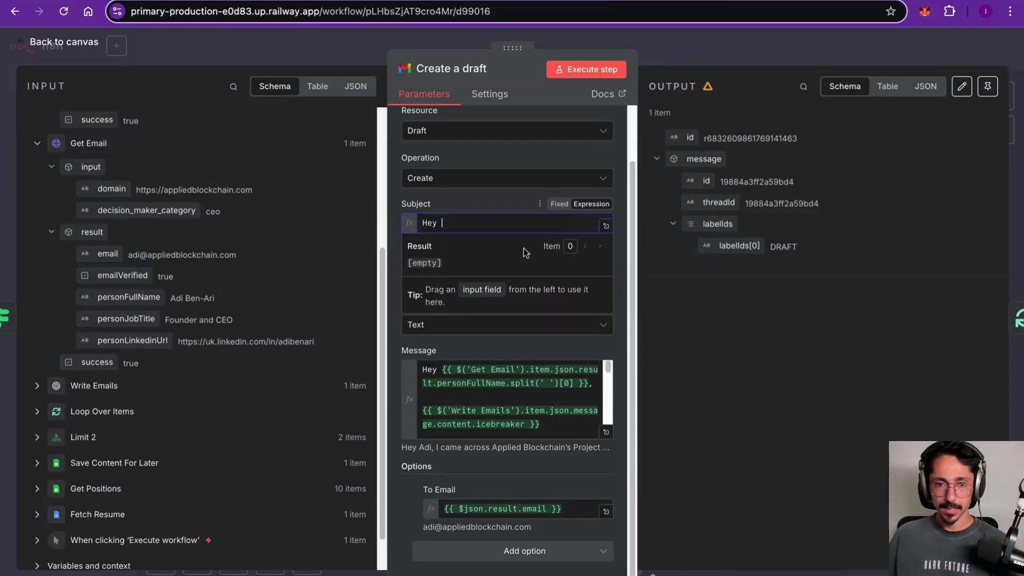
{"action": "type", "text": "Built you something instead of sending a boring resume"}
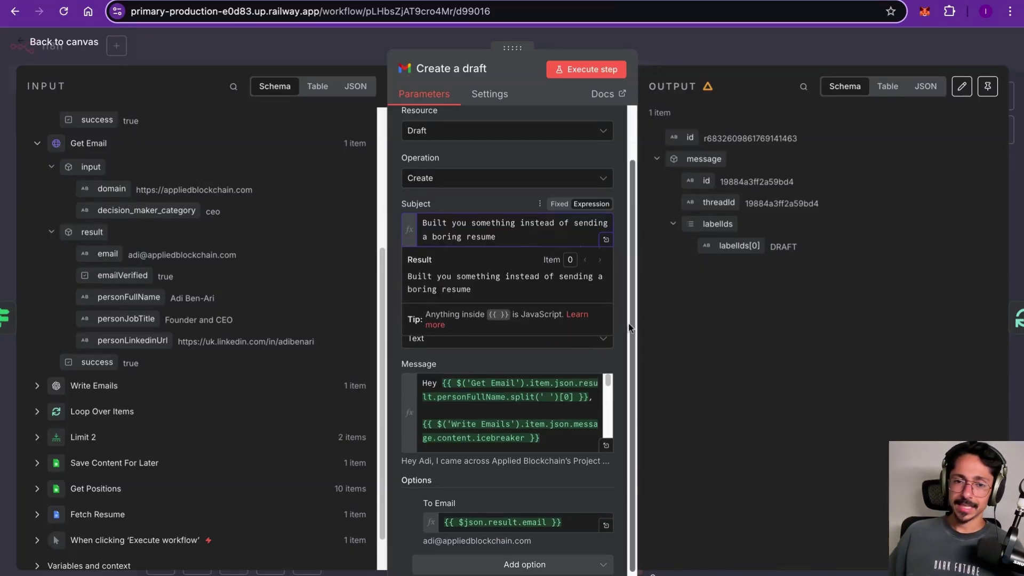
{"action": "scroll", "coordinate": [587, 329], "scroll_direction": "down", "scroll_amount": 1}
{"action": "left_click", "coordinate": [615, 339]}
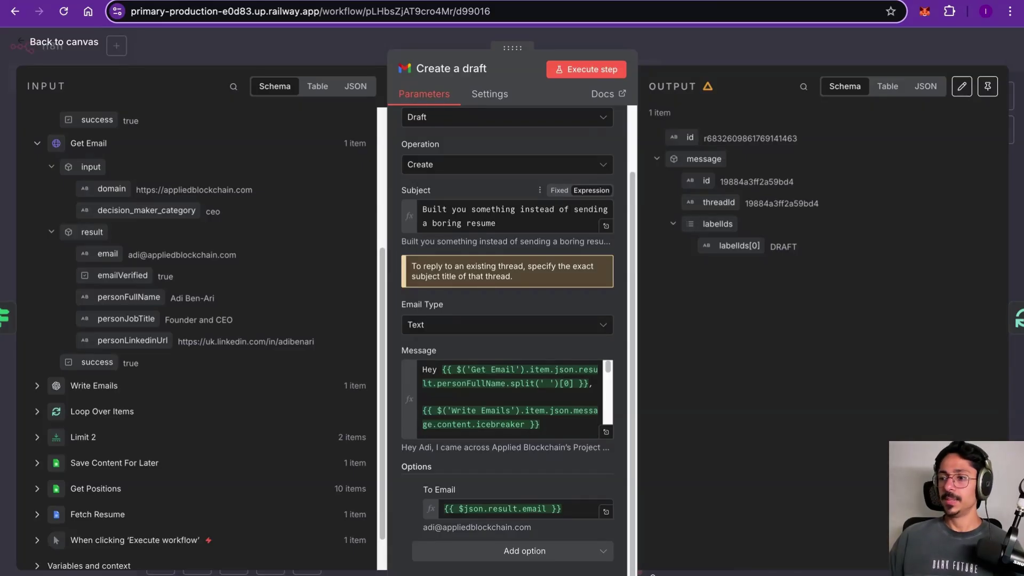
Step: Append "Re:" to the draft's subject and expand the Write Emails and Get Positions input data to find the job title field
{"action": "left_click", "coordinate": [501, 223]}
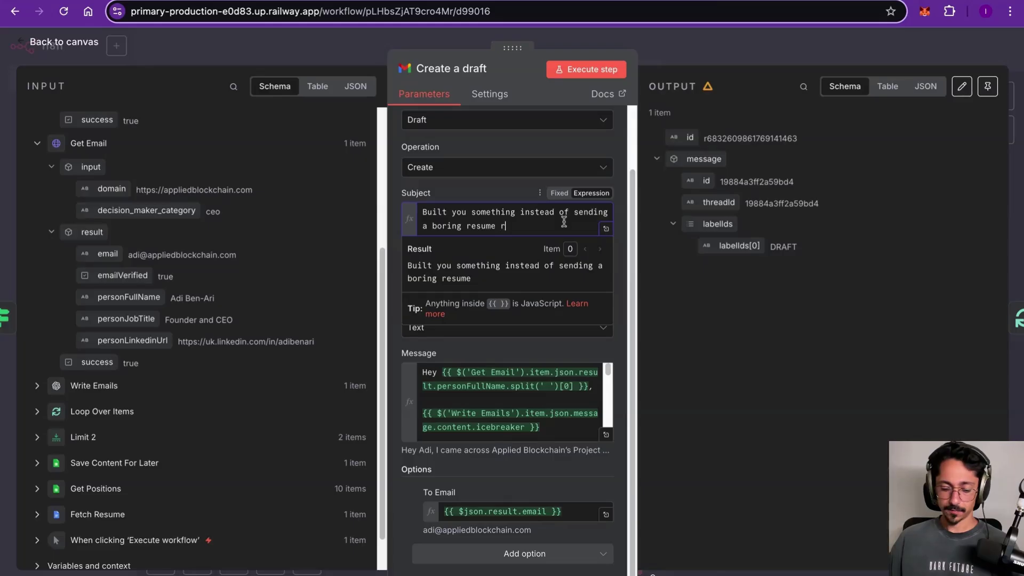
{"action": "type", "text": "Re:"}
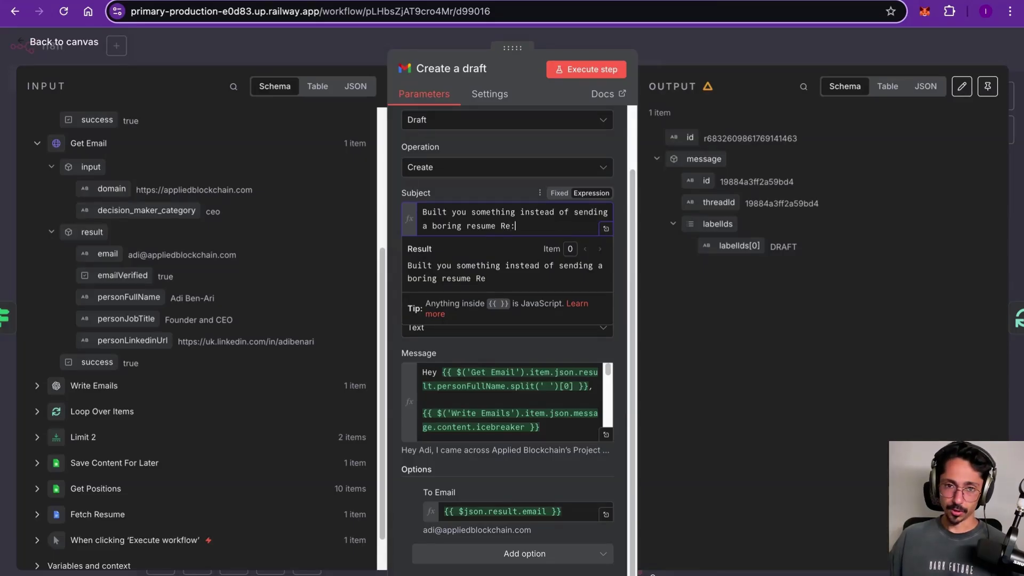
{"action": "scroll", "coordinate": [182, 306], "scroll_direction": "down", "scroll_amount": 2}
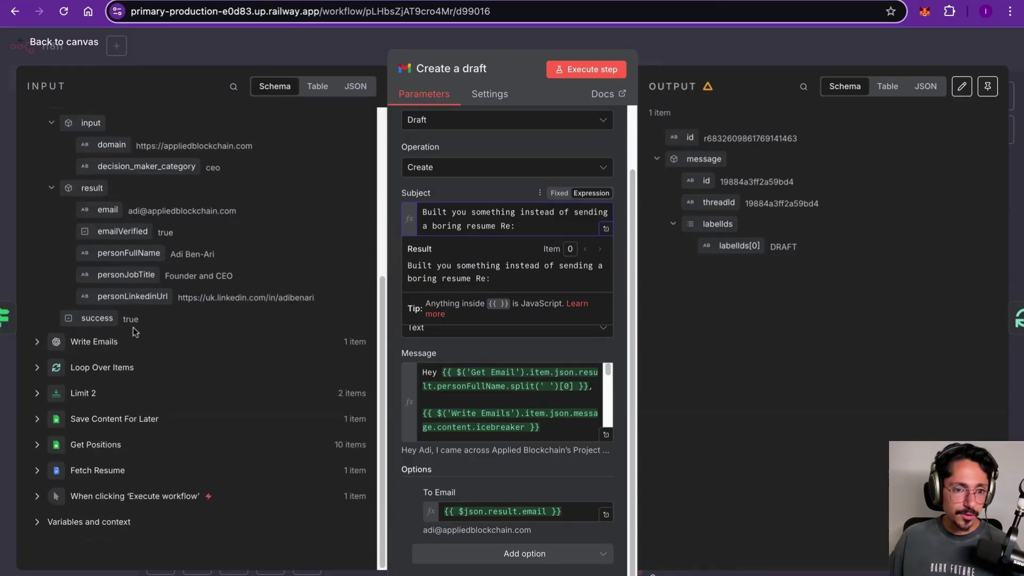
{"action": "left_click", "coordinate": [68, 344]}
{"action": "scroll", "coordinate": [155, 338], "scroll_direction": "down", "scroll_amount": 5}
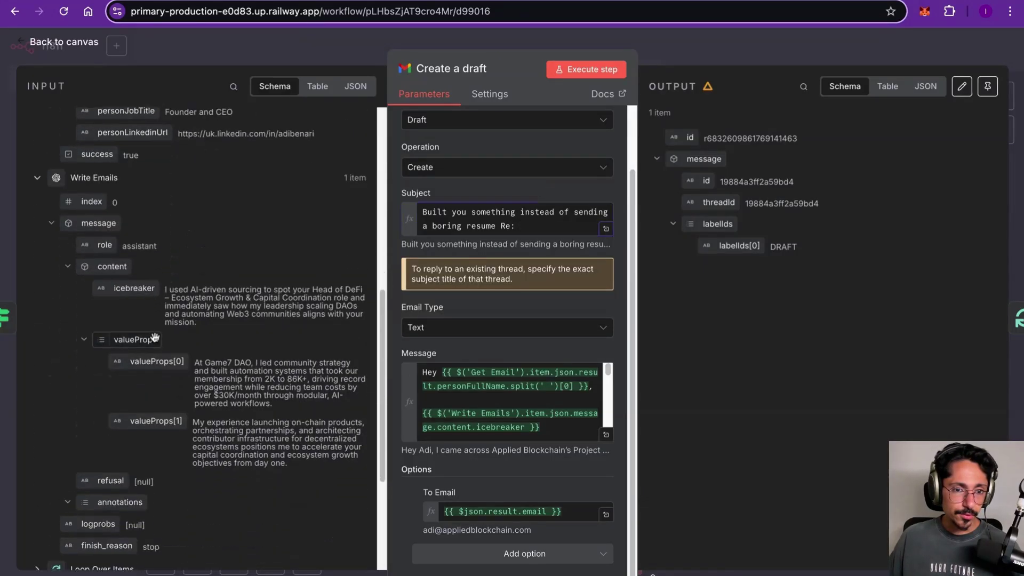
{"action": "scroll", "coordinate": [155, 338], "scroll_direction": "down", "scroll_amount": 1}
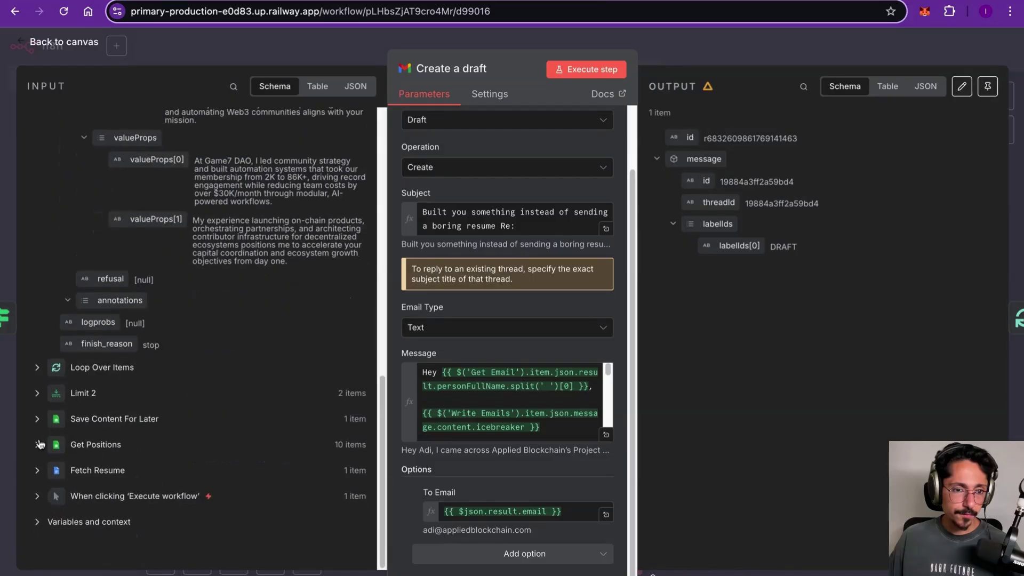
{"action": "left_click", "coordinate": [39, 443]}
{"action": "scroll", "coordinate": [218, 380], "scroll_direction": "down", "scroll_amount": 10}
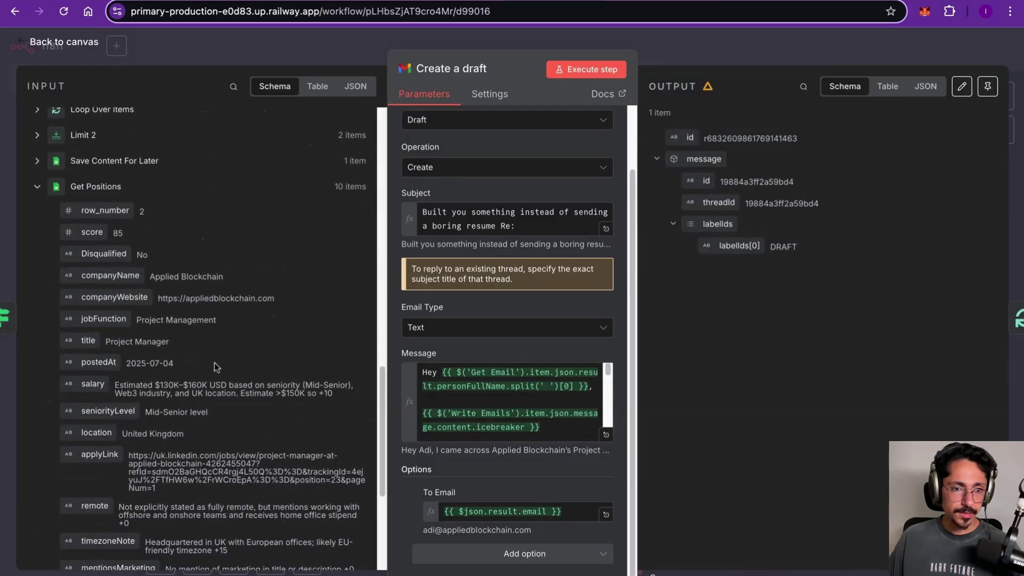
Step: Try a subject that puts "Re:" and the title field from Get Positions before "Built you something instead of sending a boring resume"
{"action": "left_click_drag", "start_coordinate": [88, 320], "coordinate": [400, 219]}
{"action": "key", "text": "ctrl+c"}
{"action": "key", "text": "BackSpace"}
{"action": "left_click", "coordinate": [472, 224]}
{"action": "key", "text": "ctrl+v"}
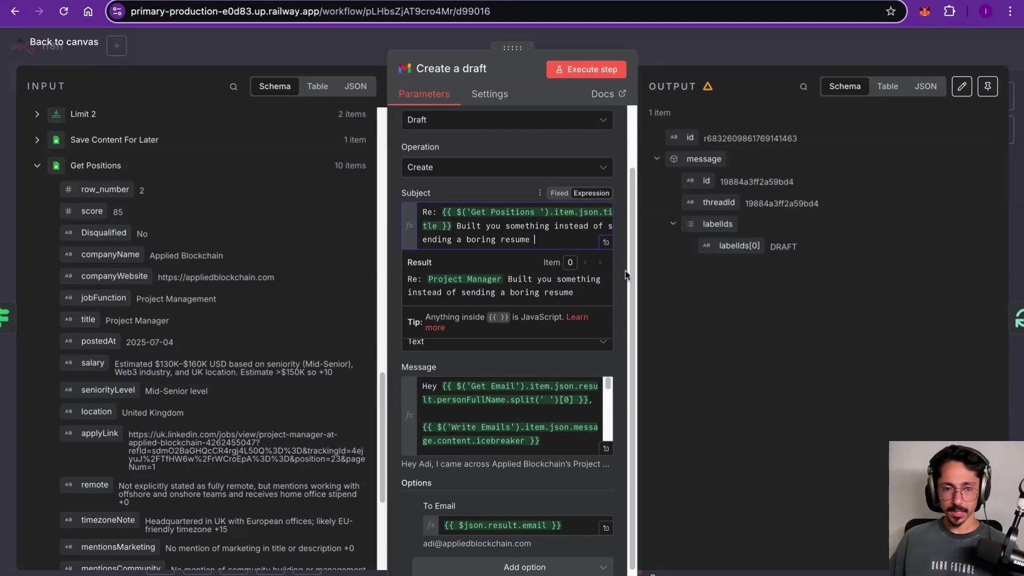
{"action": "left_click", "coordinate": [501, 369]}
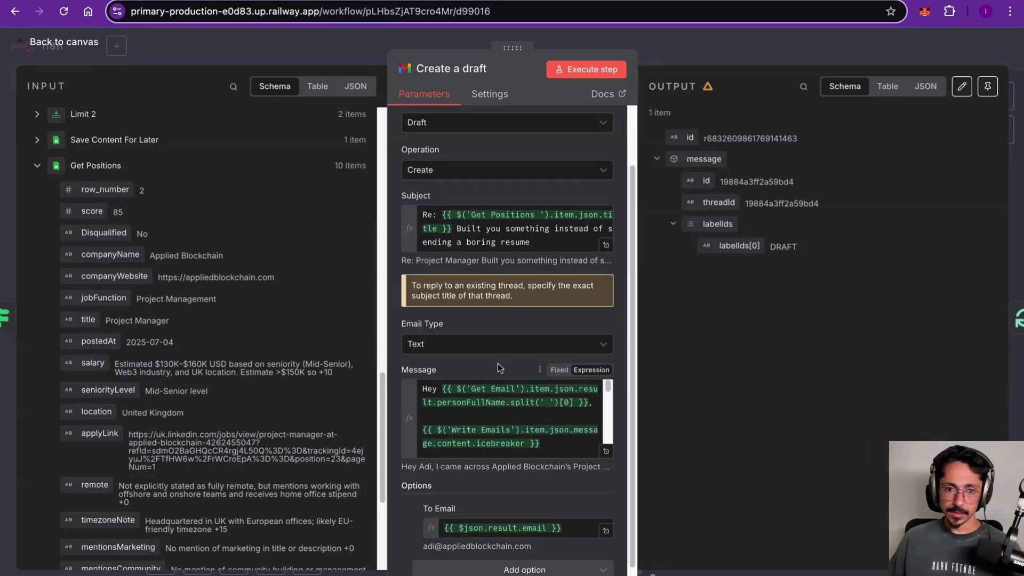
{"action": "scroll", "coordinate": [529, 244], "scroll_direction": "up", "scroll_amount": 3}
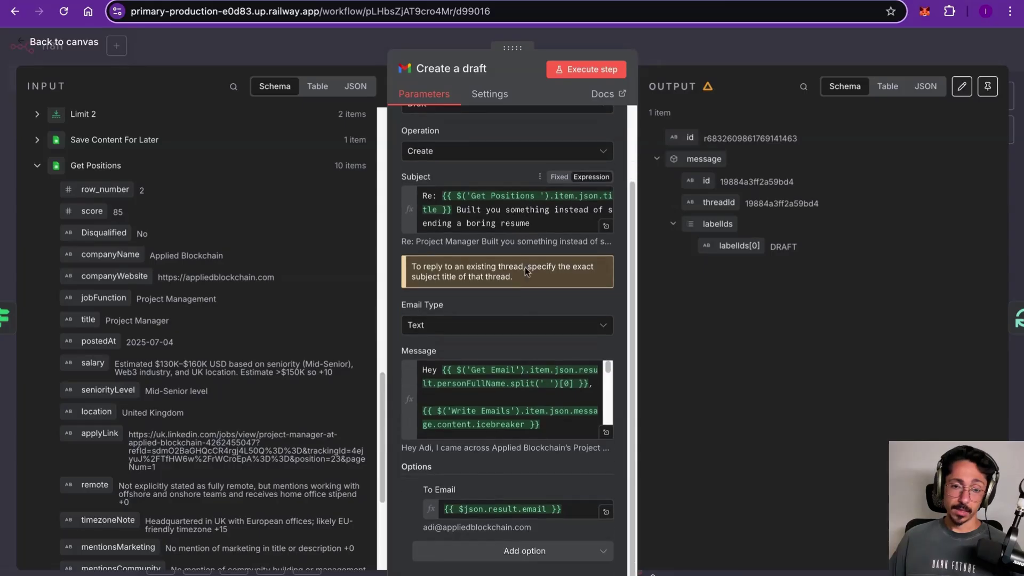
{"action": "double_click", "coordinate": [430, 326]}
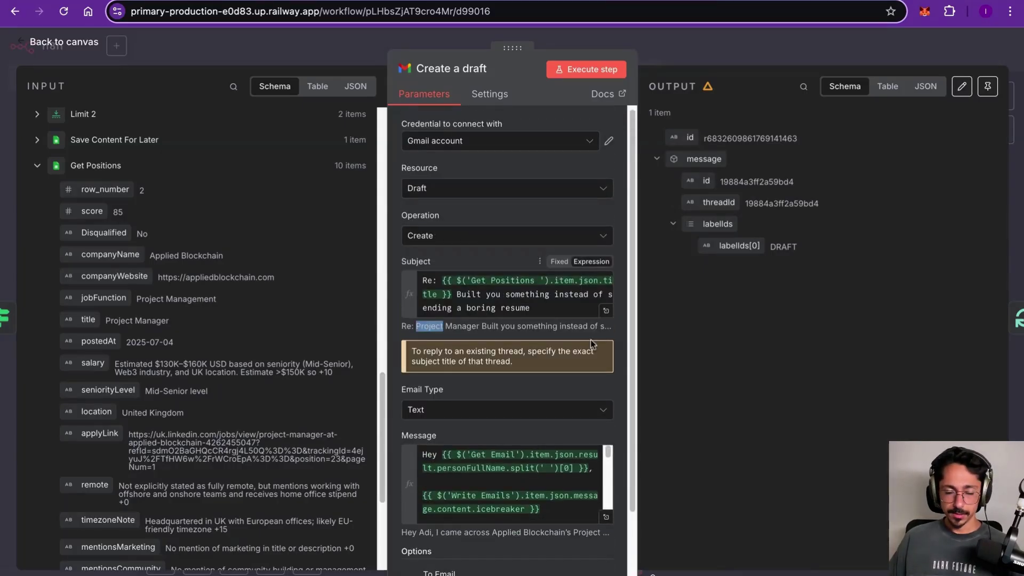
{"action": "triple_click", "coordinate": [527, 326]}
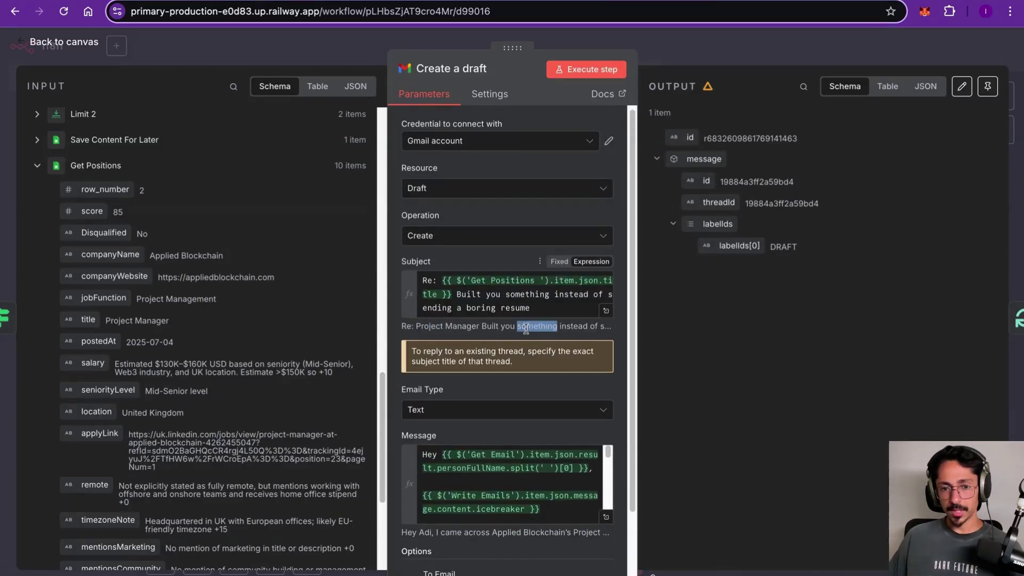
Step: Undo the subject edits back to "Built you something instead of sending a boring resume"
{"action": "double_click", "coordinate": [521, 305]}
{"action": "triple_click", "coordinate": [521, 303]}
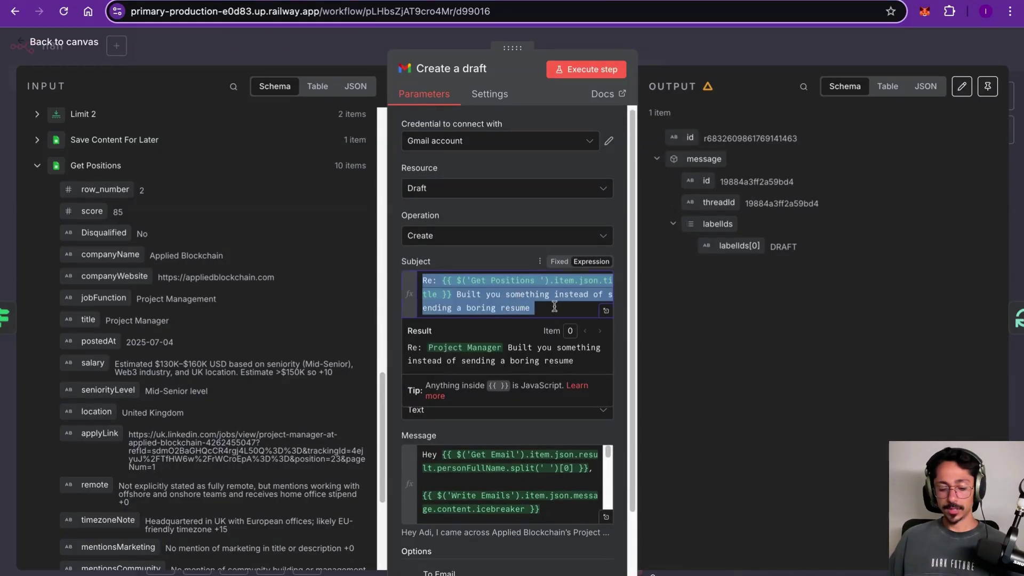
{"action": "key", "text": "ctrl+z"}
{"action": "key", "text": "ctrl+z"}
{"action": "key", "text": "ctrl+z"}
{"action": "key", "text": "ctrl+z"}
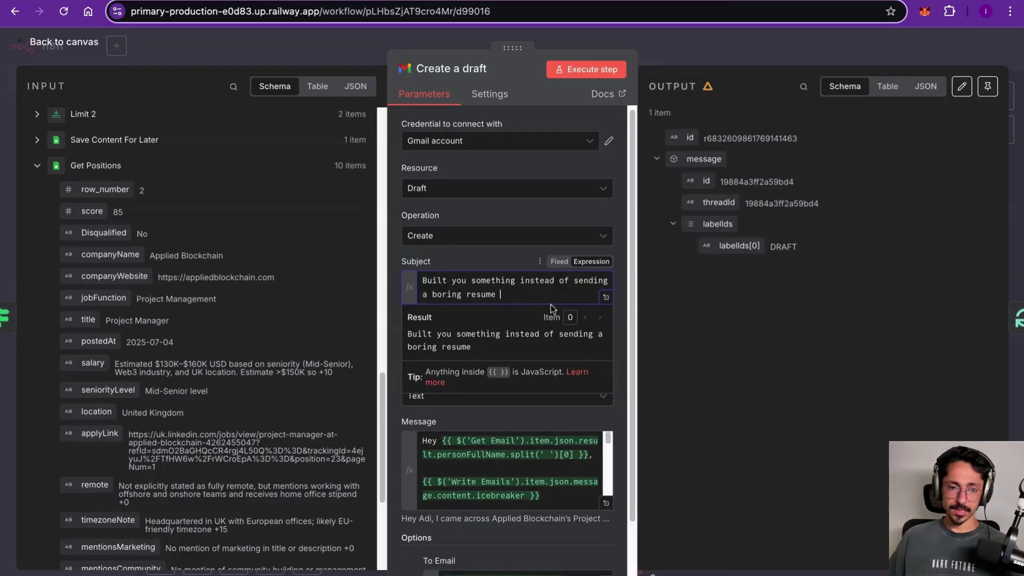
{"action": "left_click", "coordinate": [482, 257]}
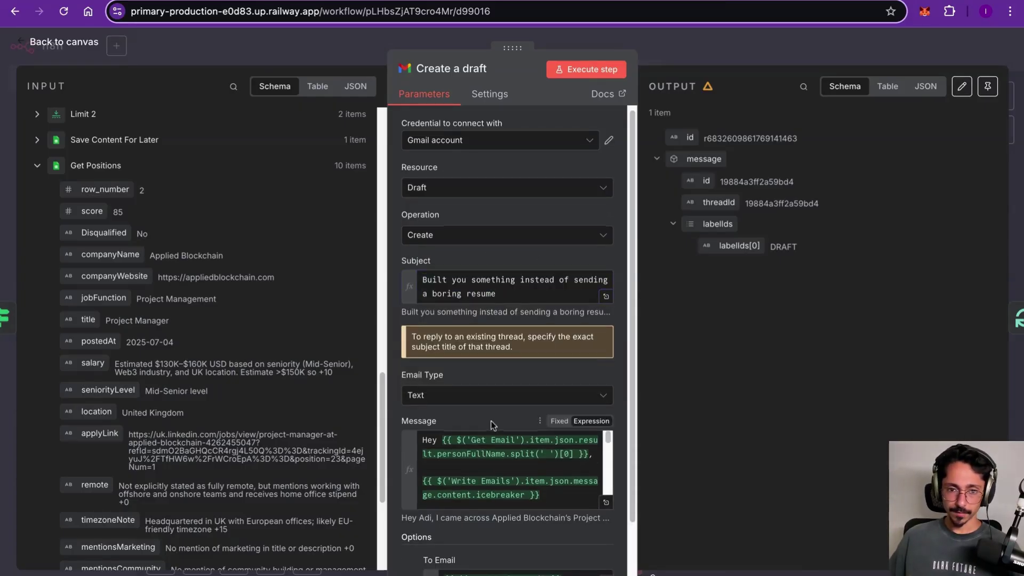
Step: Examine the draft's full message expression beside its rendered result, and return to the canvas
{"action": "scroll", "coordinate": [491, 421], "scroll_direction": "down", "scroll_amount": 1}
{"action": "scroll", "coordinate": [493, 418], "scroll_direction": "down", "scroll_amount": 1}
{"action": "left_click", "coordinate": [607, 447]}
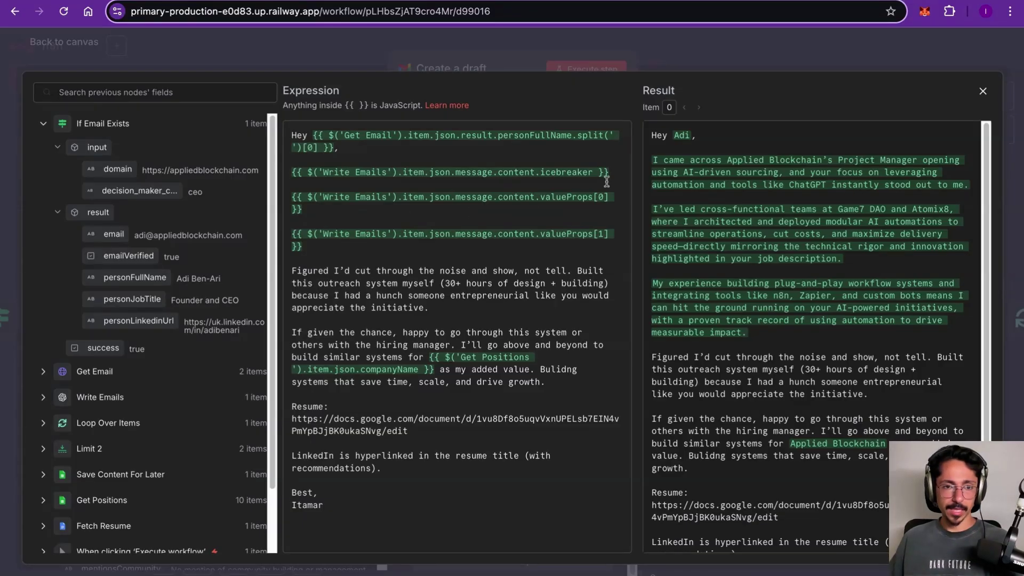
{"action": "left_click", "coordinate": [309, 137]}
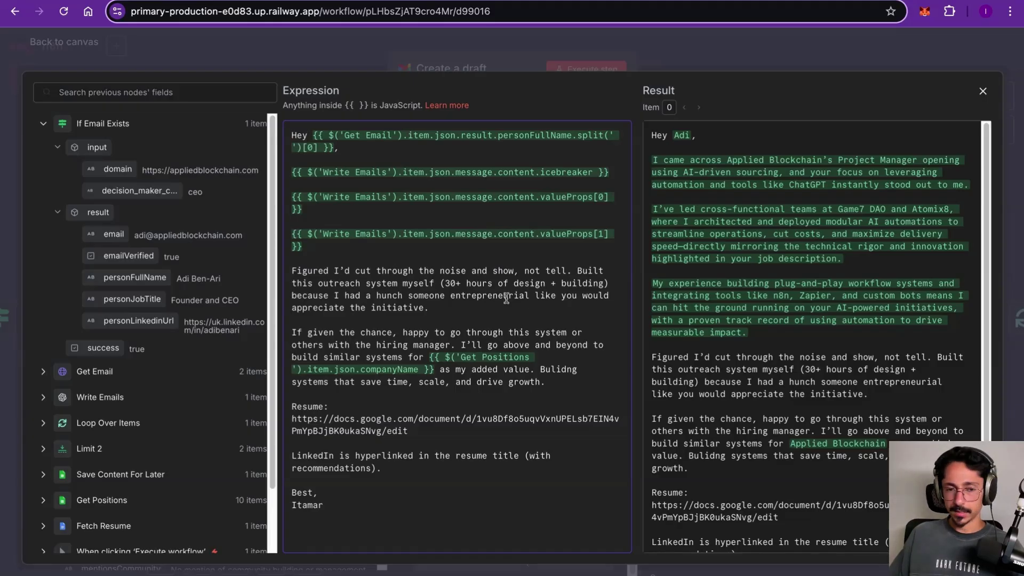
{"action": "left_click", "coordinate": [748, 54]}
{"action": "left_click", "coordinate": [748, 55]}
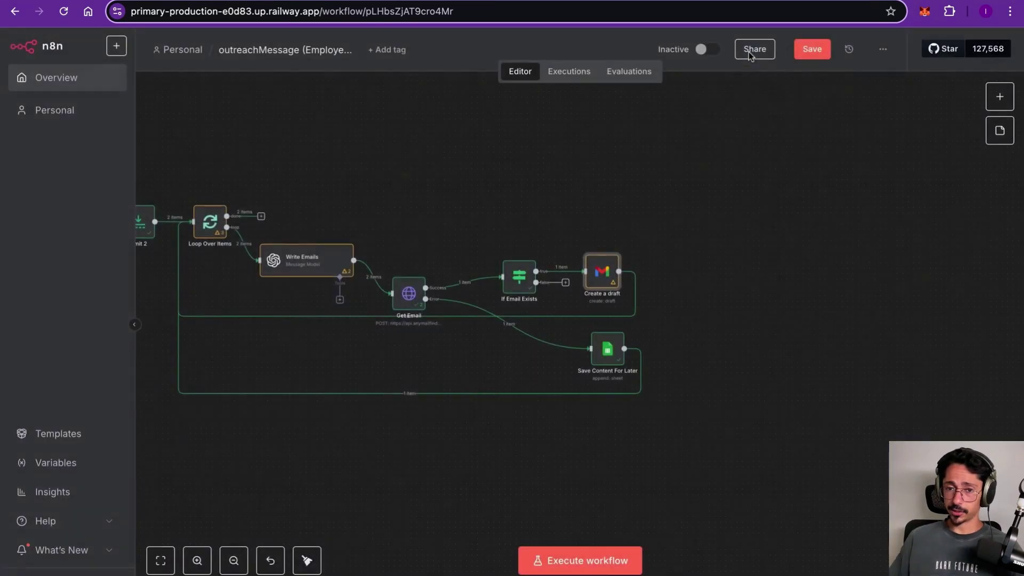
Step: Save the outreachMessage workflow
{"action": "scroll", "coordinate": [728, 229], "scroll_direction": "left", "scroll_amount": 3}
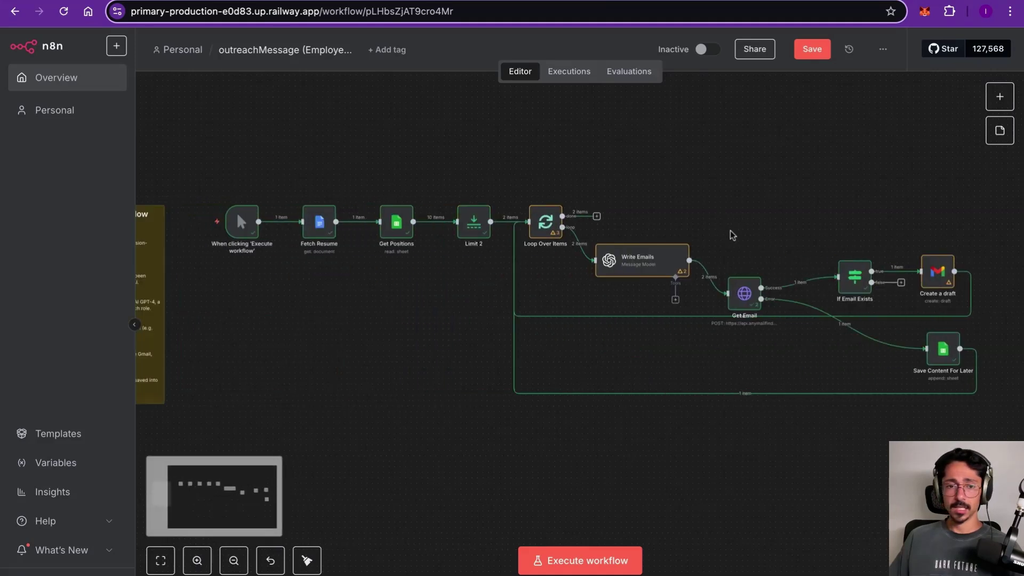
{"action": "scroll", "coordinate": [726, 233], "scroll_direction": "up", "scroll_amount": 5}
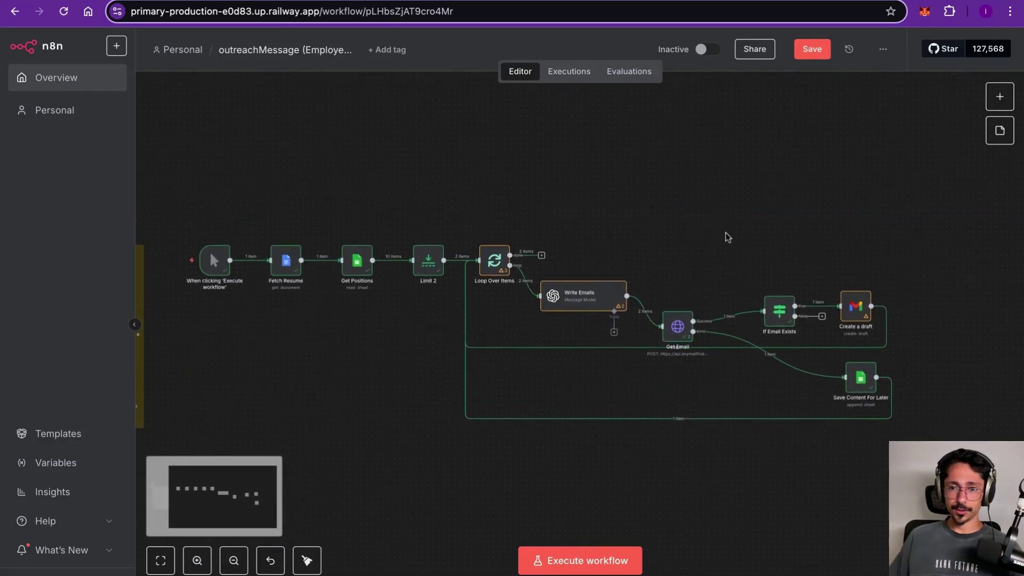
{"action": "scroll", "coordinate": [727, 233], "scroll_direction": "left", "scroll_amount": 2}
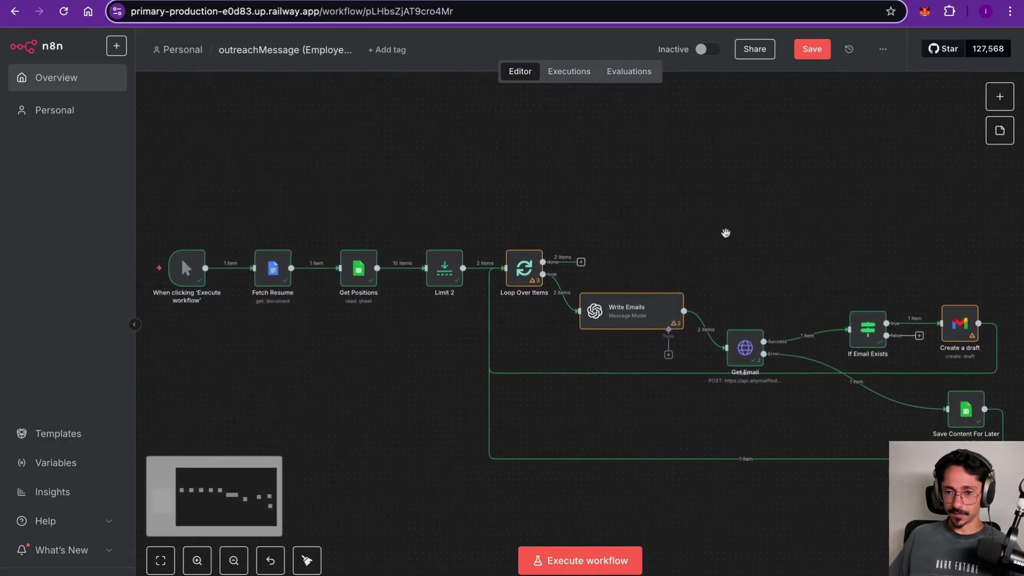
{"action": "scroll", "coordinate": [726, 233], "scroll_direction": "down", "scroll_amount": 2}
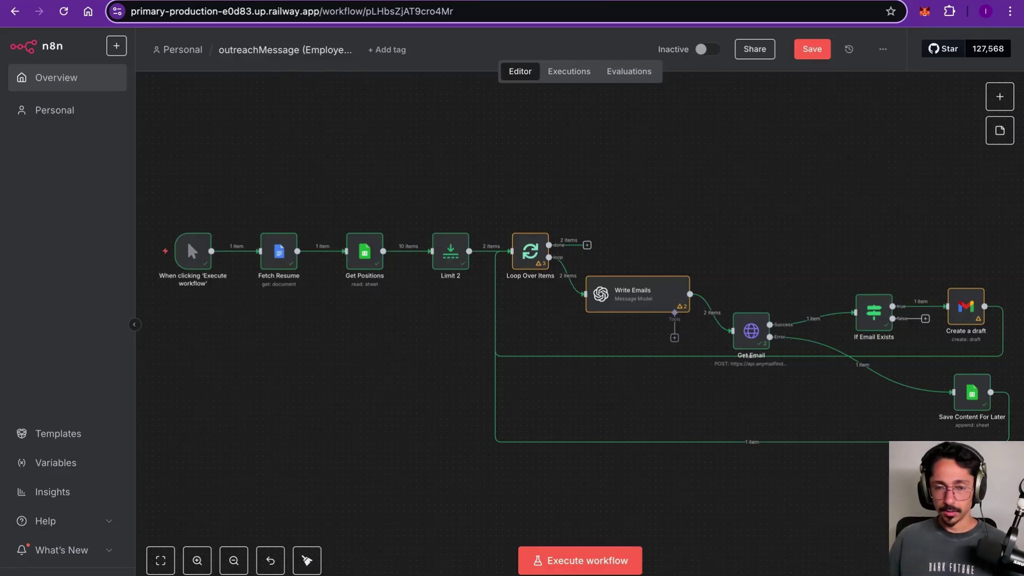
{"action": "scroll", "coordinate": [579, 320], "scroll_direction": "left", "scroll_amount": 5}
{"action": "left_click", "coordinate": [812, 49]}
{"action": "scroll", "coordinate": [798, 87], "scroll_direction": "right", "scroll_amount": 3}
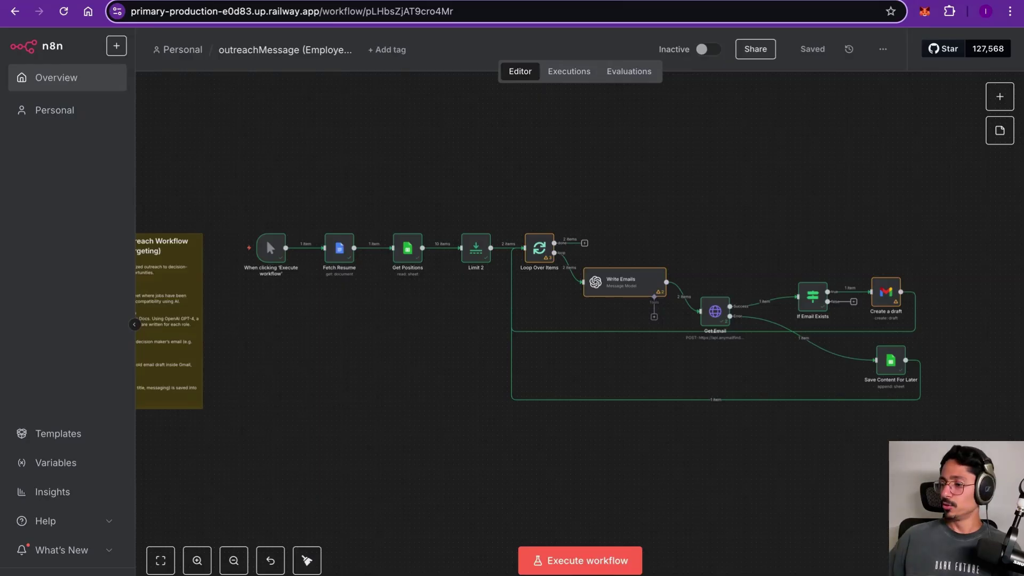
{"action": "scroll", "coordinate": [664, 162], "scroll_direction": "right", "scroll_amount": 2}
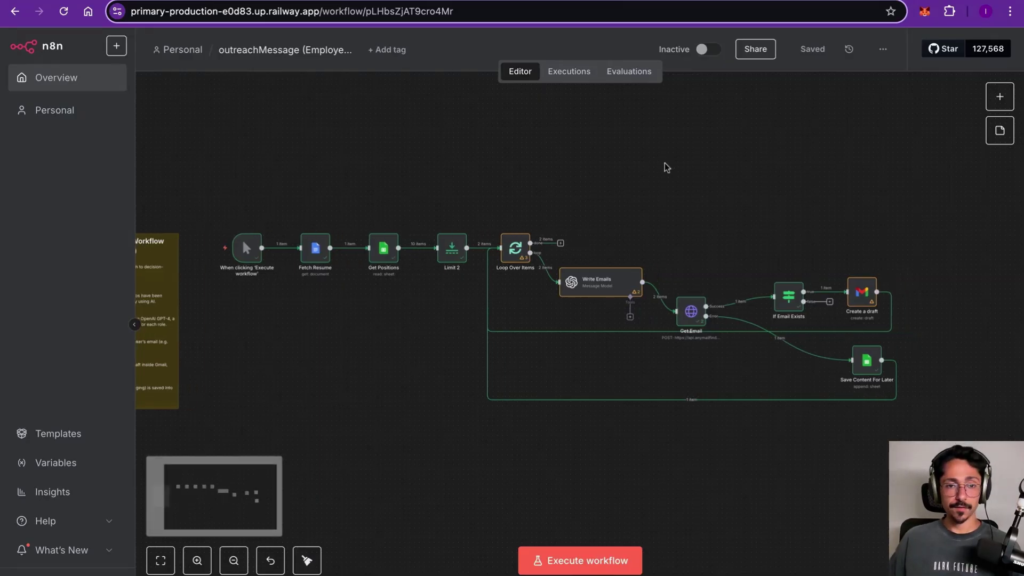
{"action": "scroll", "coordinate": [665, 162], "scroll_direction": "up", "scroll_amount": 2}
{"action": "scroll", "coordinate": [665, 162], "scroll_direction": "left", "scroll_amount": 3}
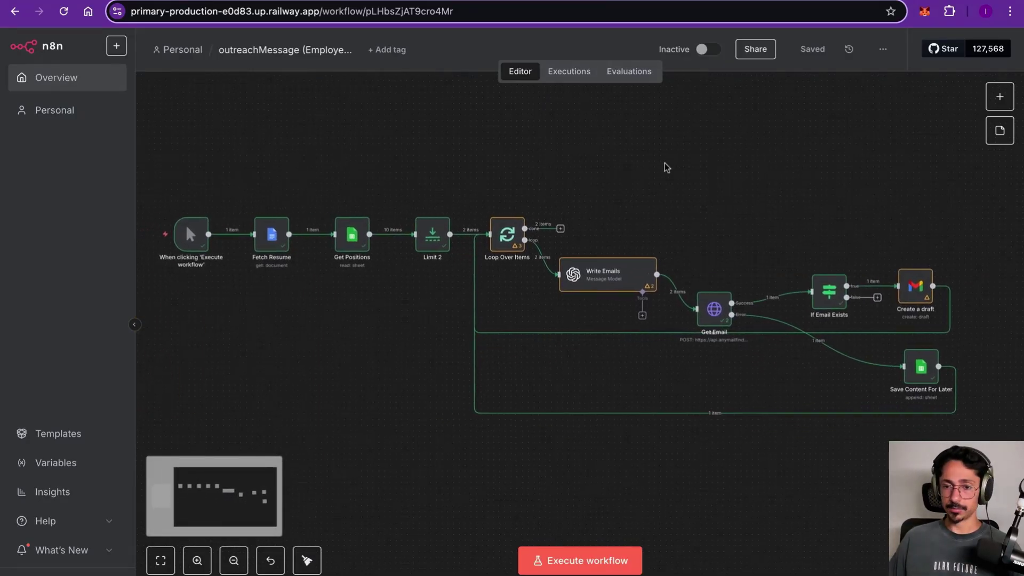